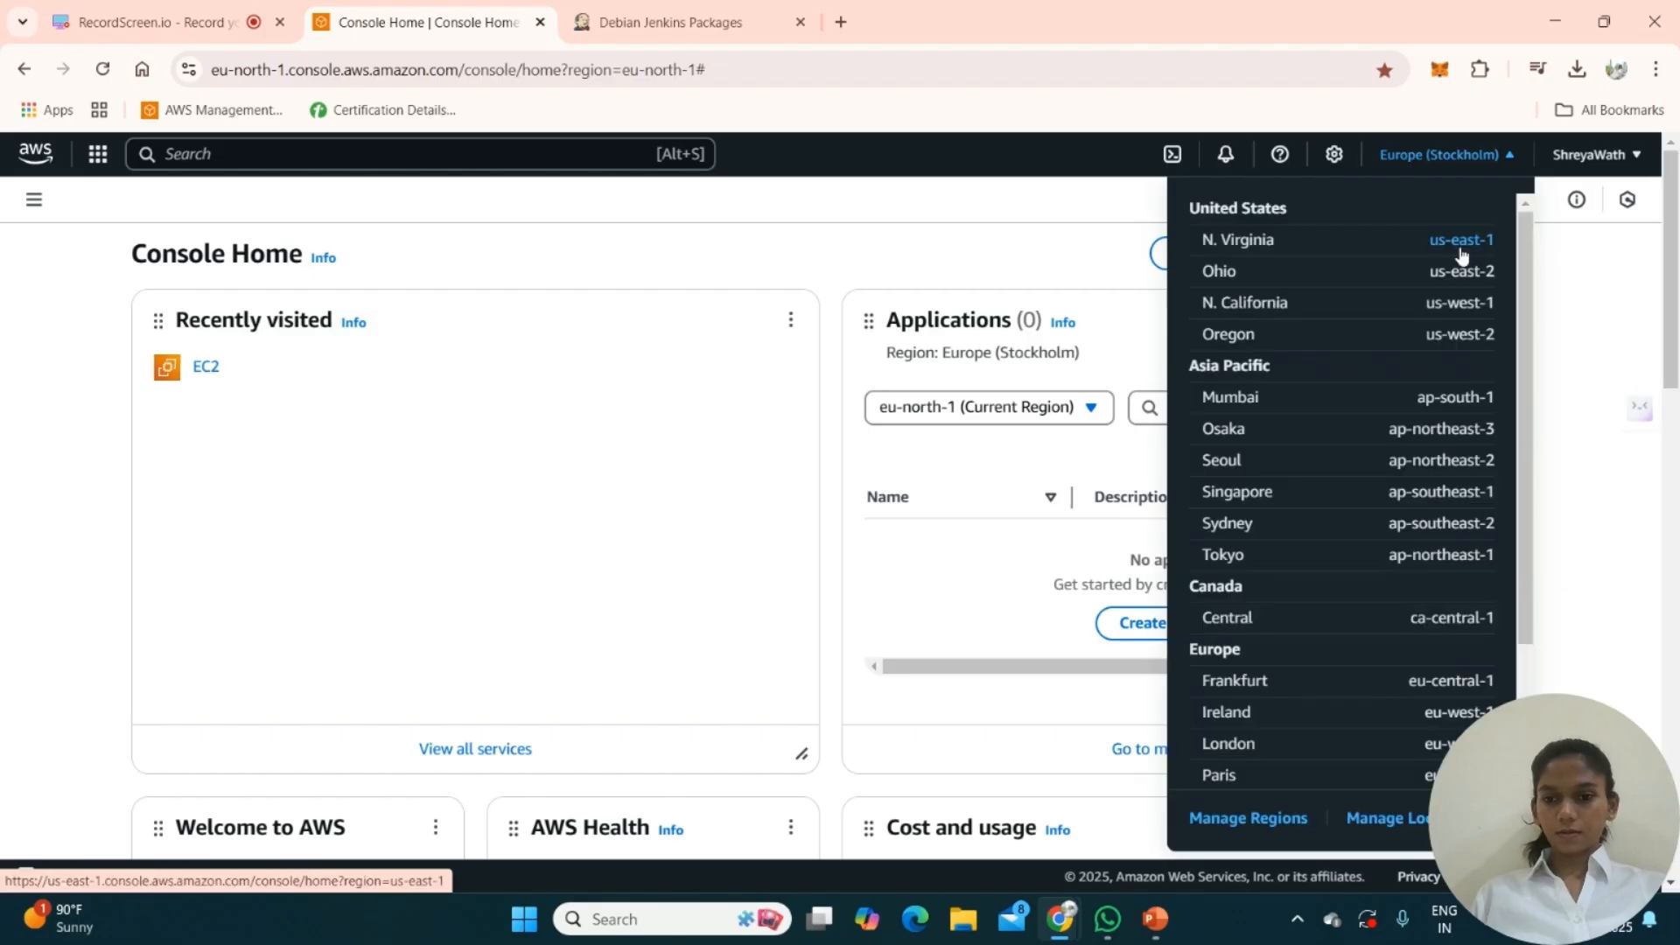
- Switch to the Asia Pacific (Mumbai) ap-south-1 region and open the EC2 console
{"action": "left_click", "coordinate": [1485, 413]}
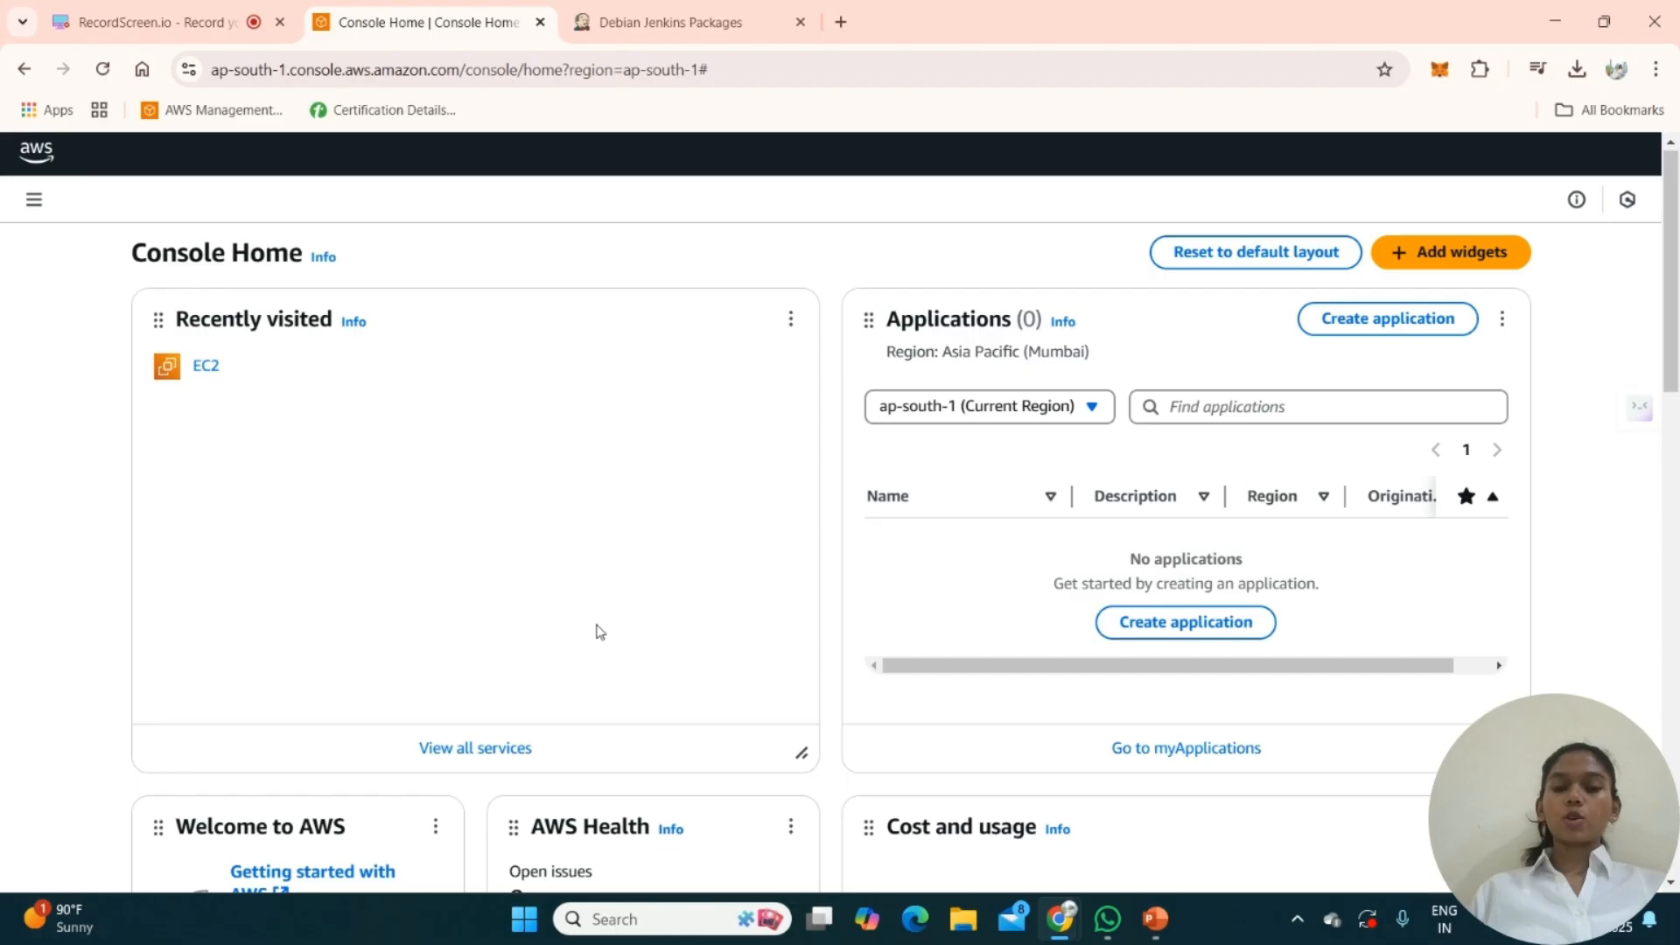
{"action": "left_click", "coordinate": [211, 368]}
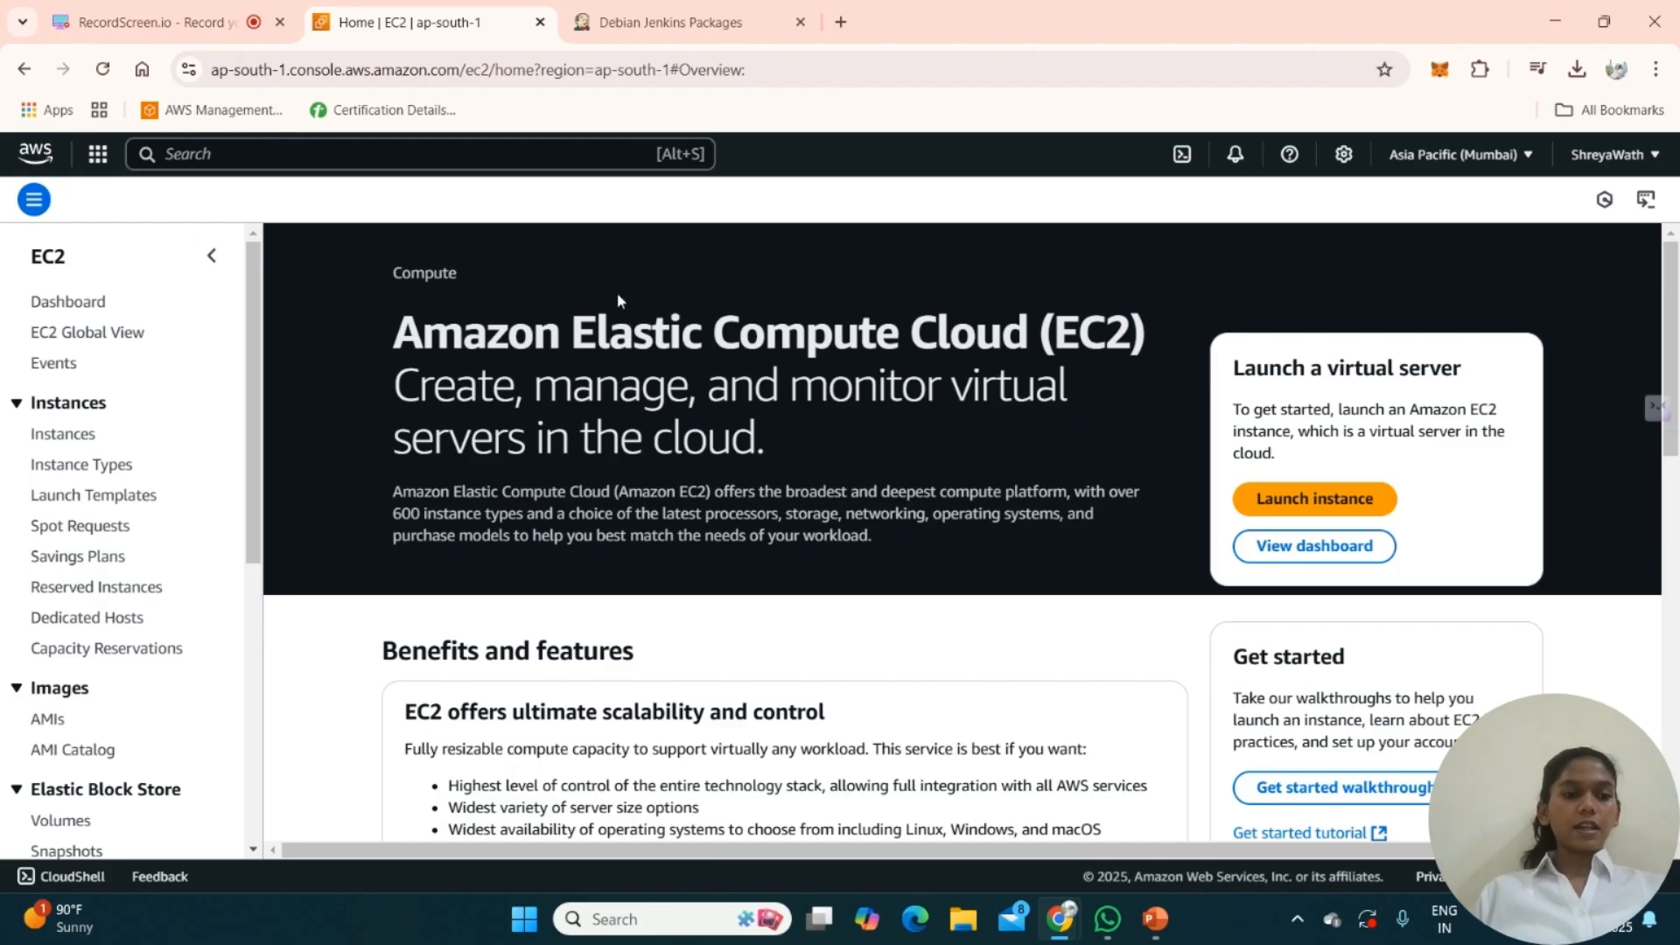
- Start a new instance launch from the Instances list and name it Jenkins
{"action": "left_click", "coordinate": [40, 437]}
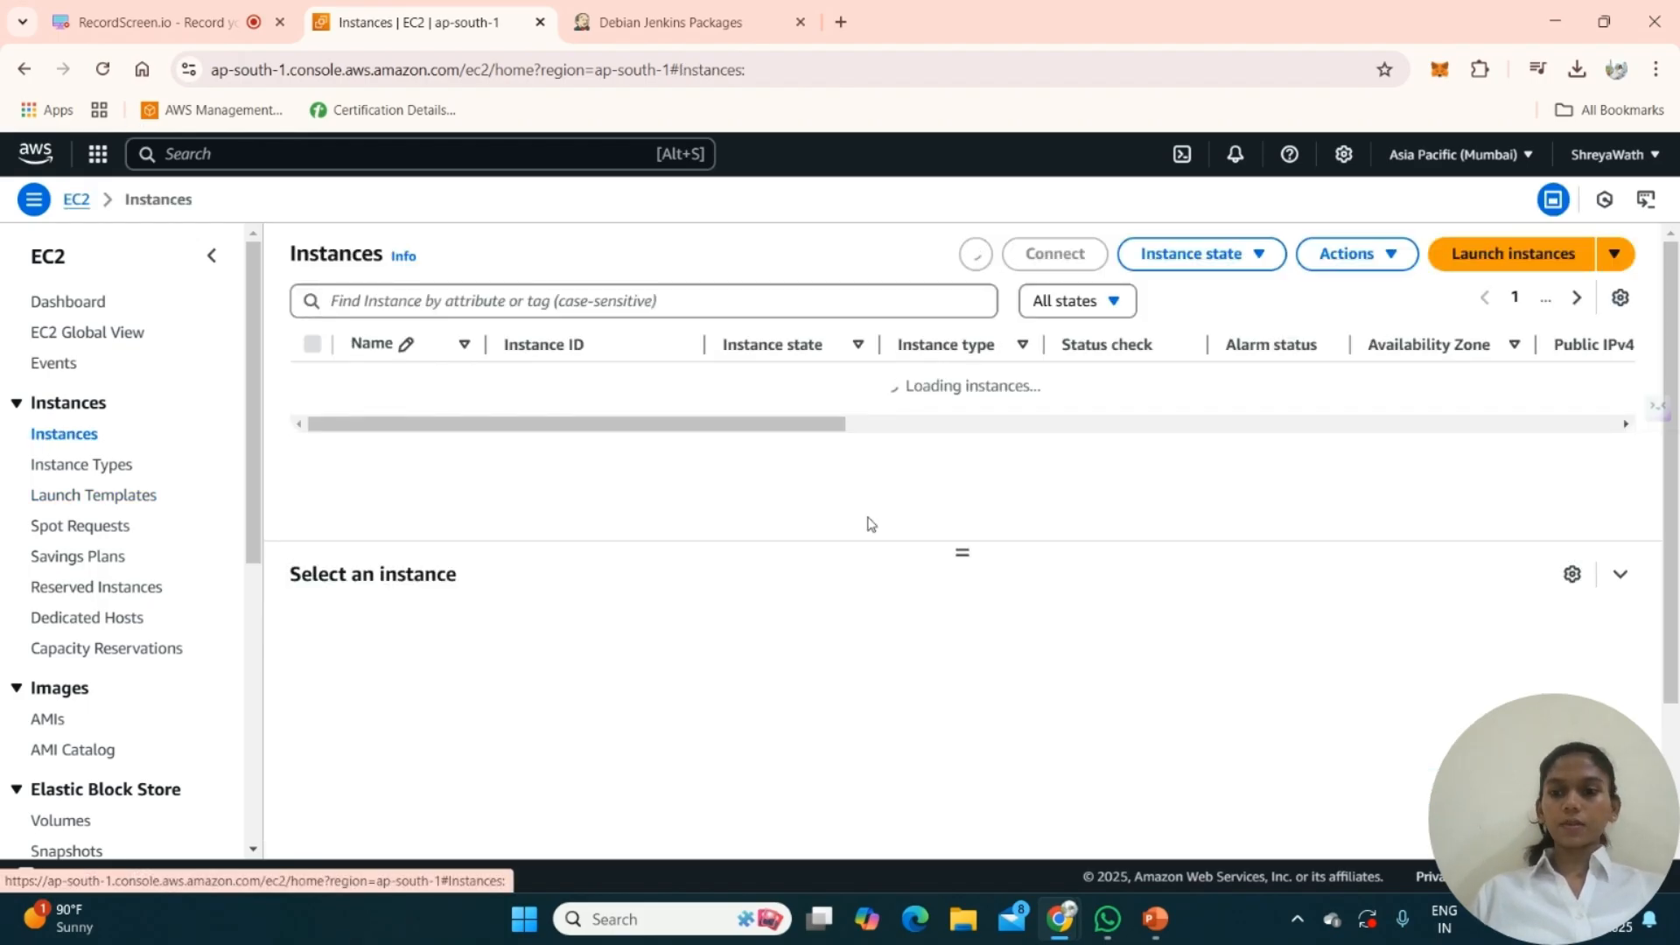
{"action": "left_click", "coordinate": [1472, 268]}
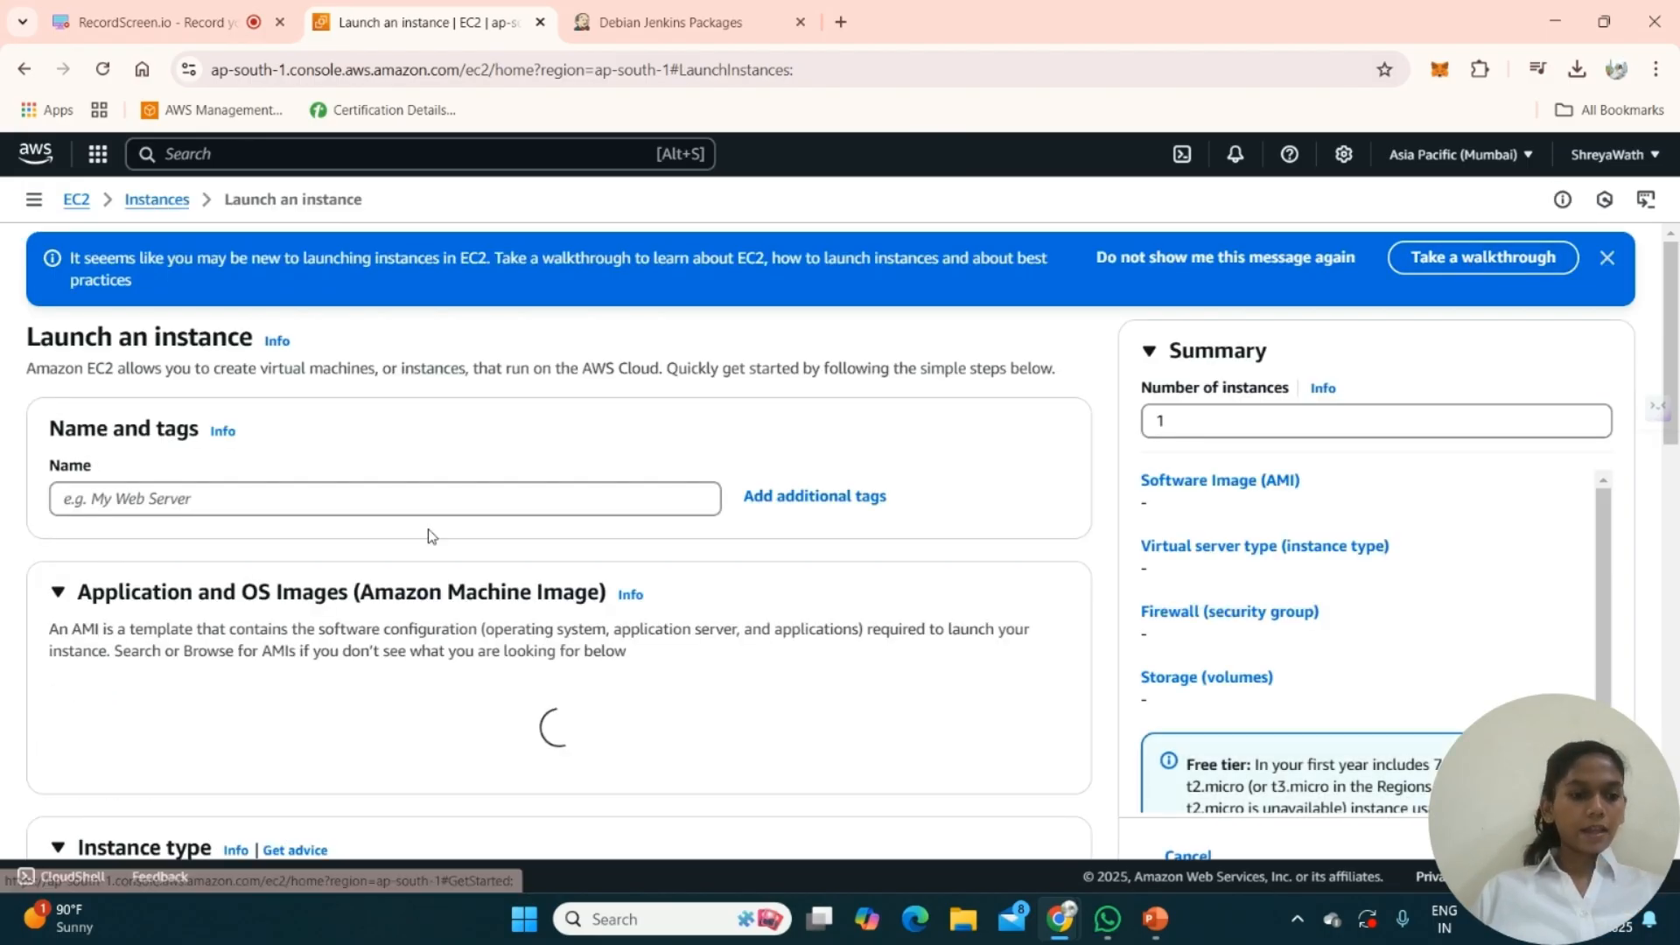
{"action": "left_click", "coordinate": [446, 501]}
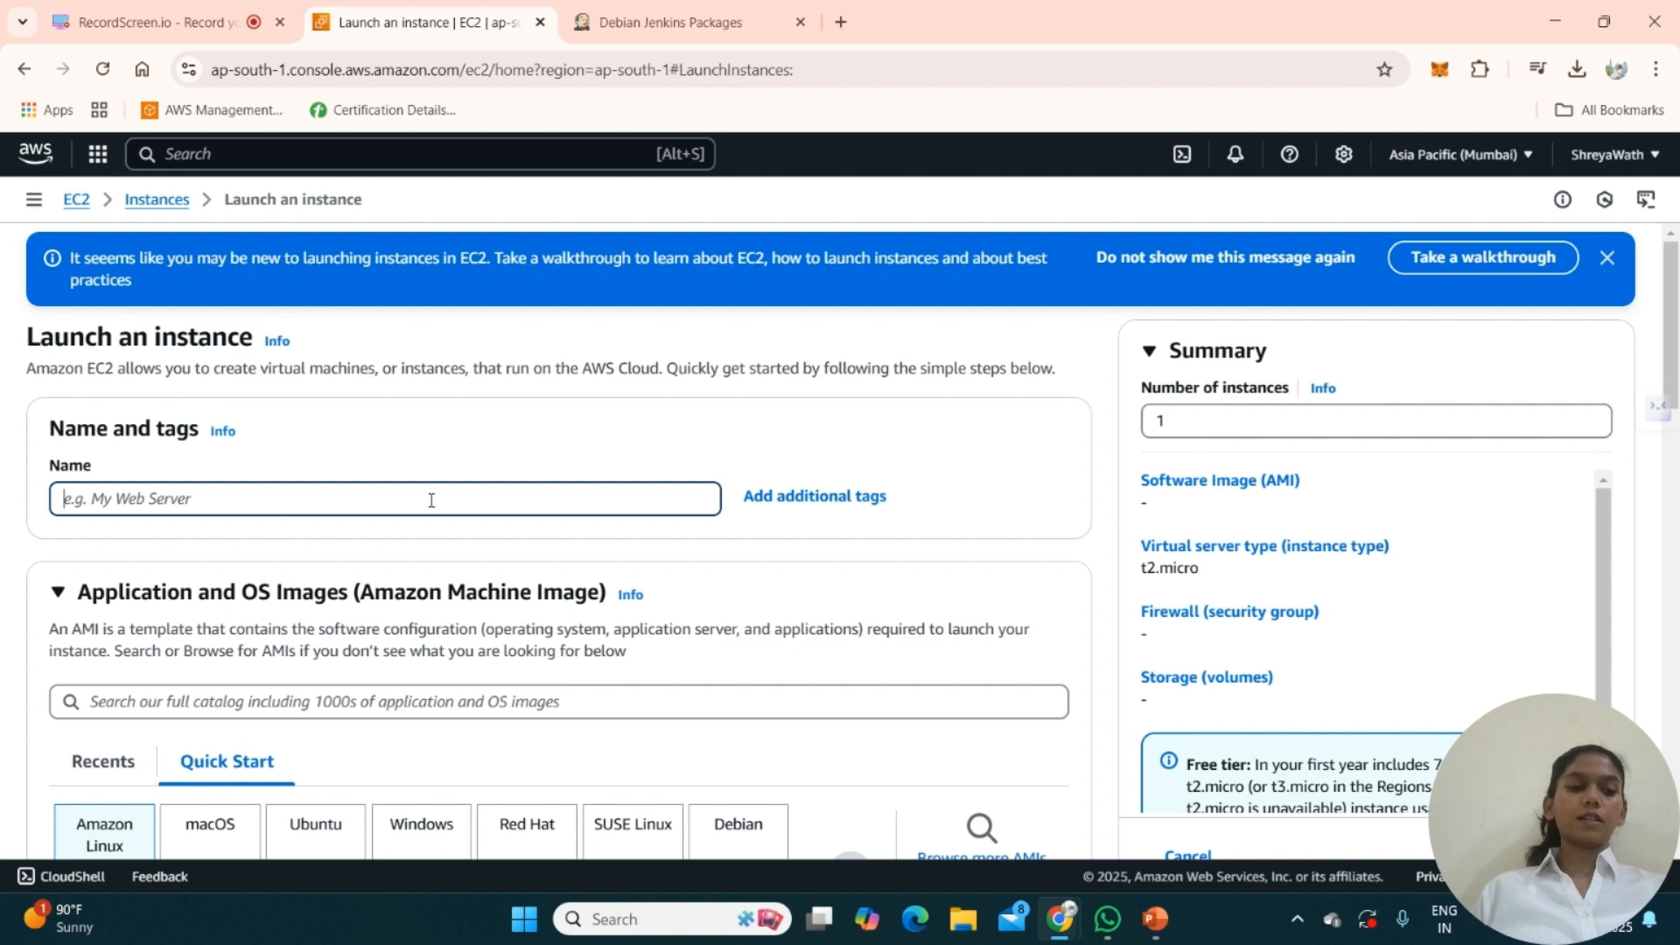
{"action": "type", "text": "Jenki"}
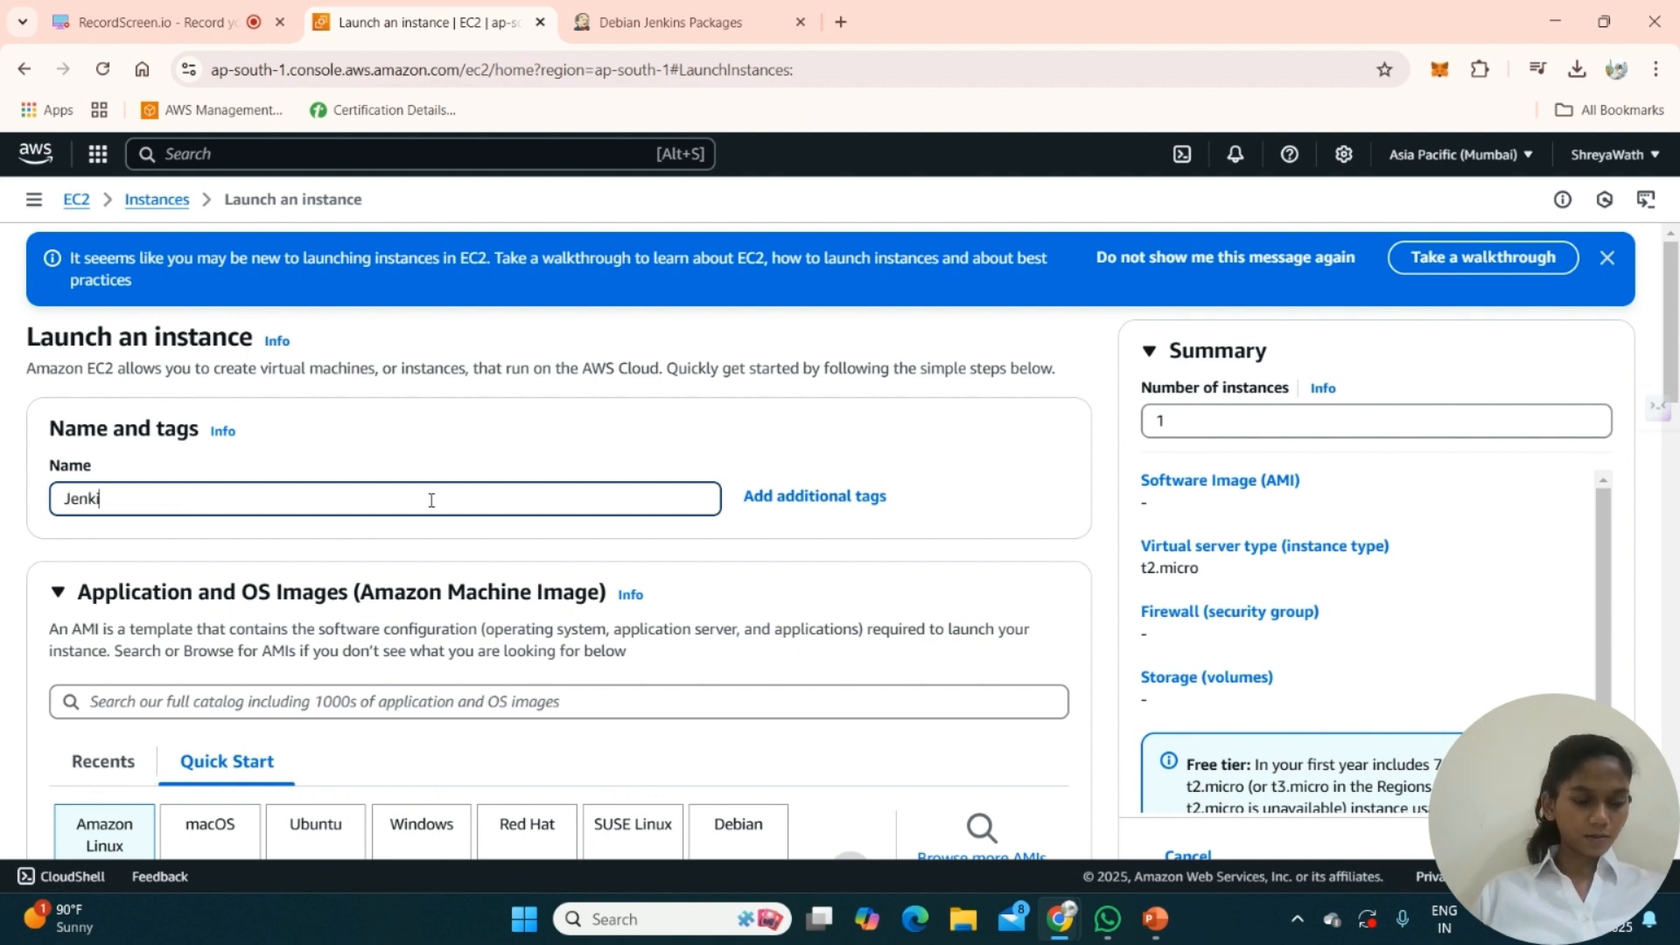
{"action": "type", "text": "ns"}
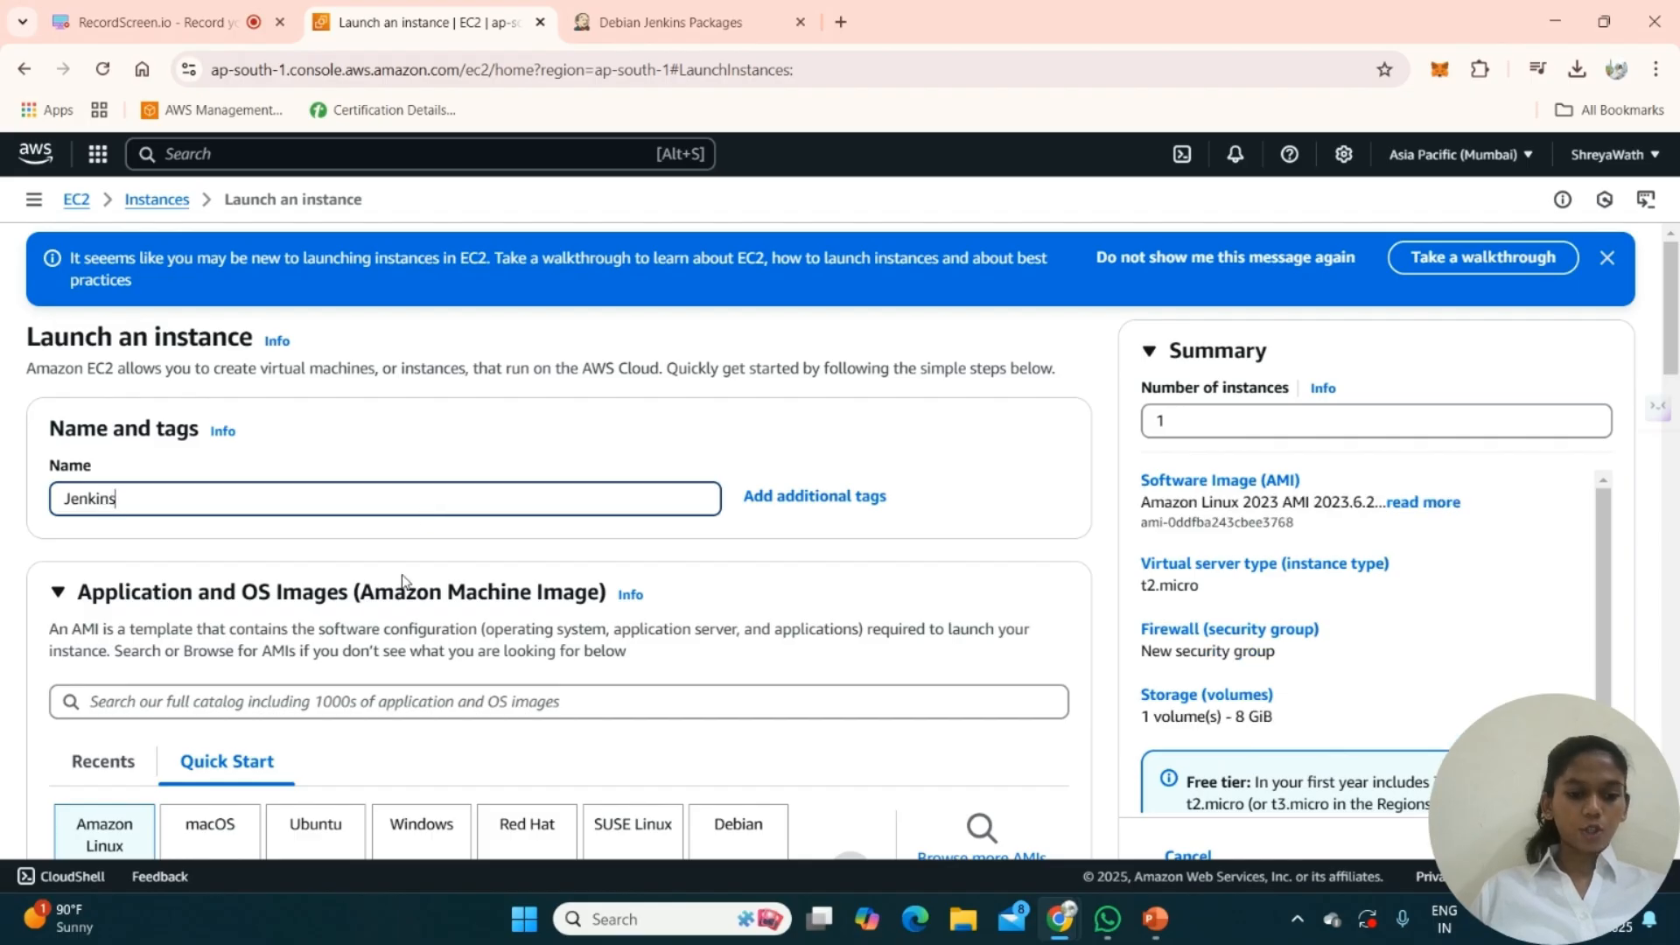
- Select the Ubuntu Server 24.04 LTS image with the t2.micro instance type
{"action": "scroll", "coordinate": [402, 574], "scroll_direction": "down", "scroll_amount": 2}
{"action": "scroll", "coordinate": [402, 574], "scroll_direction": "down", "scroll_amount": 1}
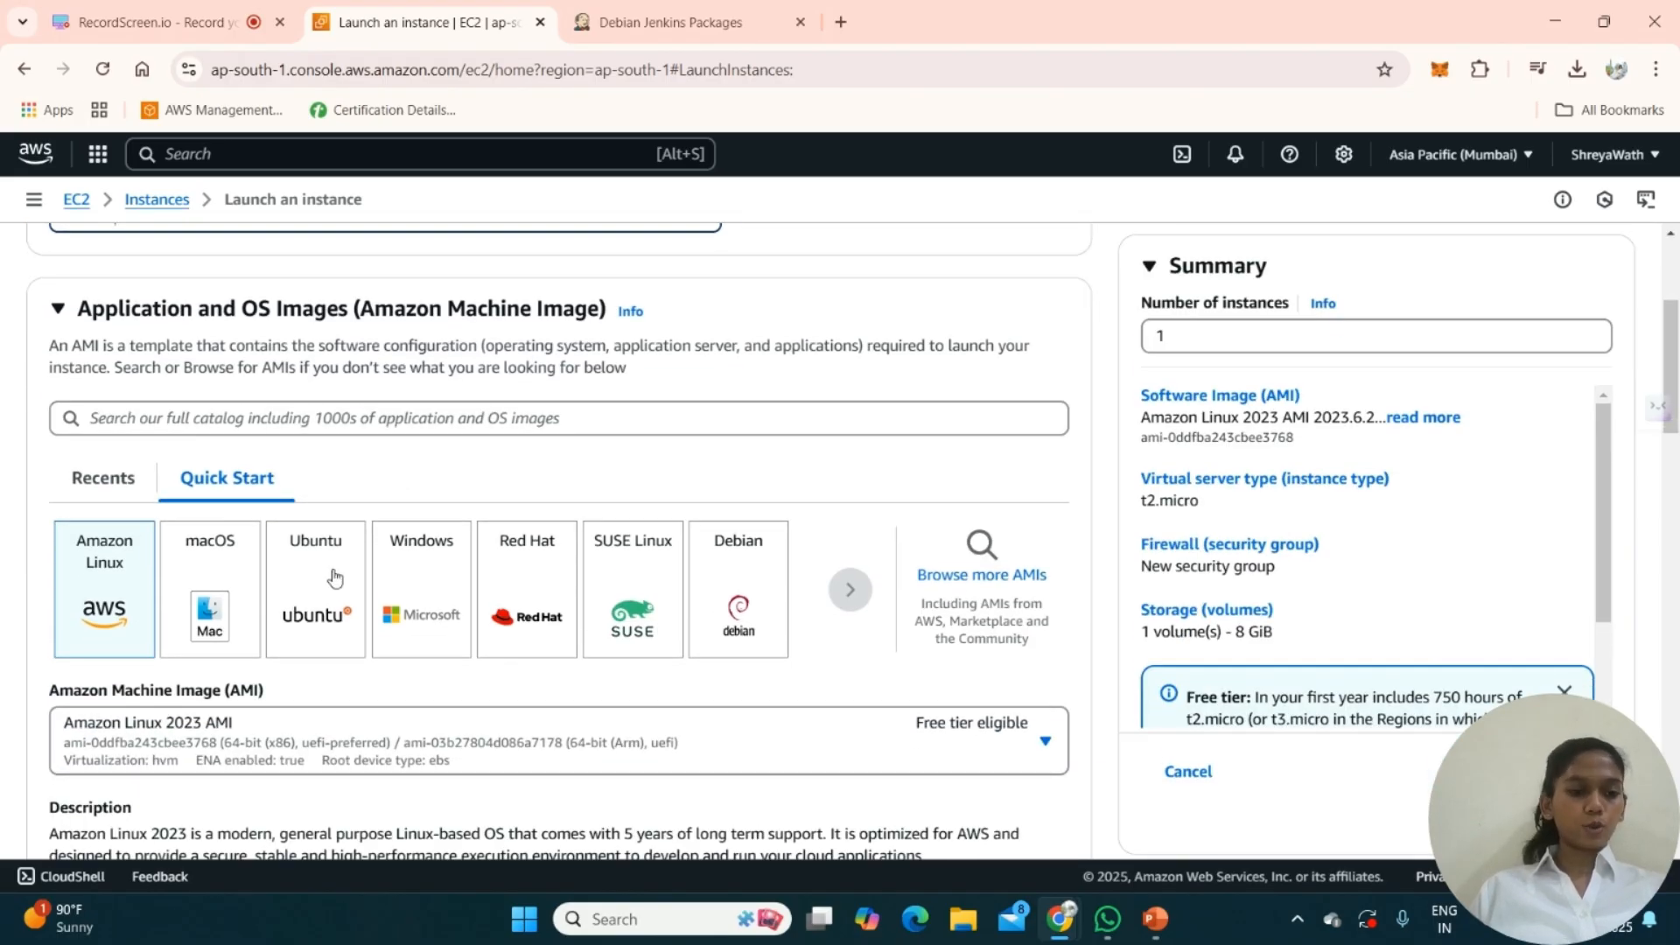
{"action": "left_click", "coordinate": [308, 573]}
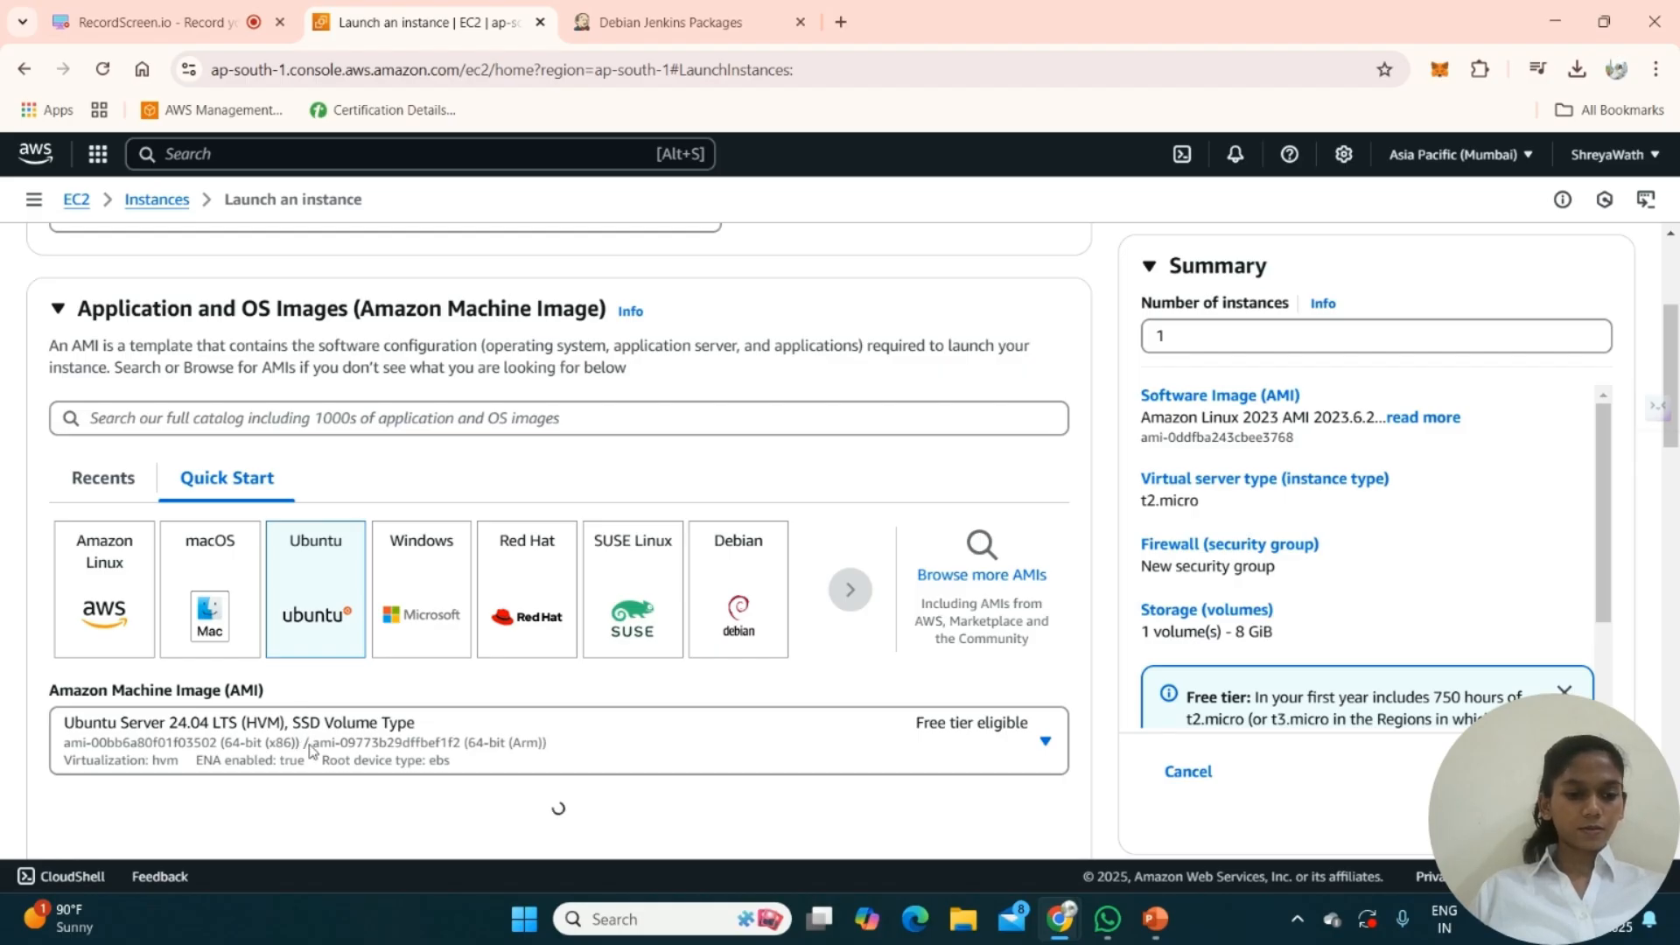
{"action": "scroll", "coordinate": [311, 745], "scroll_direction": "down", "scroll_amount": 6}
{"action": "scroll", "coordinate": [310, 744], "scroll_direction": "up", "scroll_amount": 2}
{"action": "scroll", "coordinate": [311, 745], "scroll_direction": "down", "scroll_amount": 6}
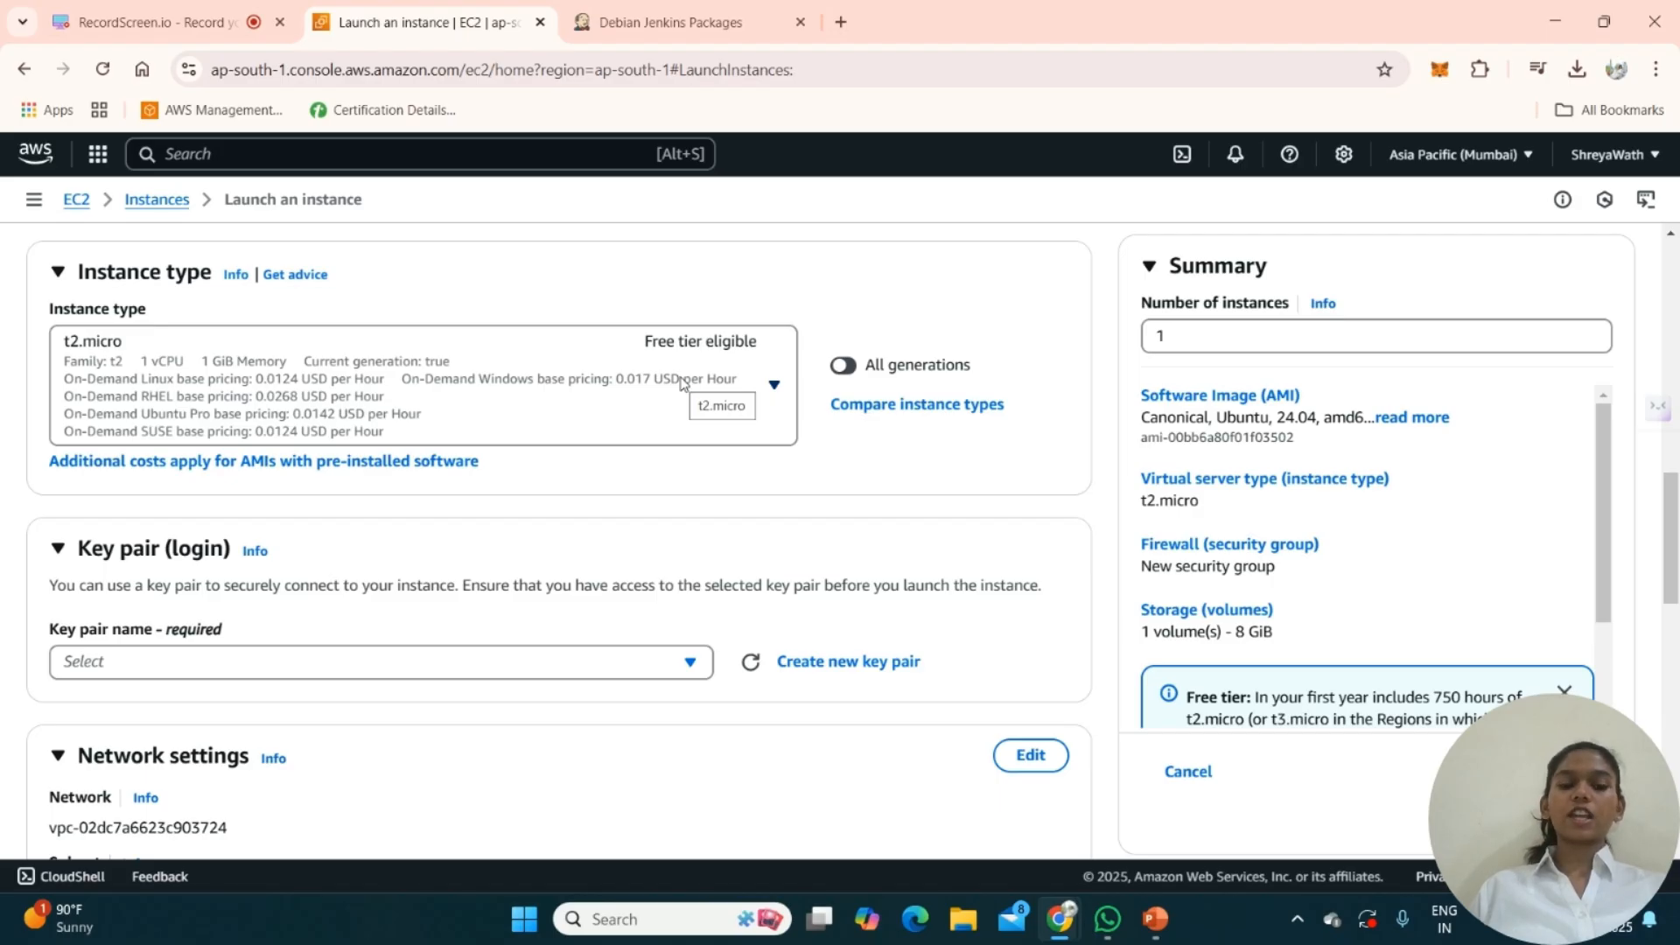
{"action": "scroll", "coordinate": [631, 573], "scroll_direction": "down", "scroll_amount": 2}
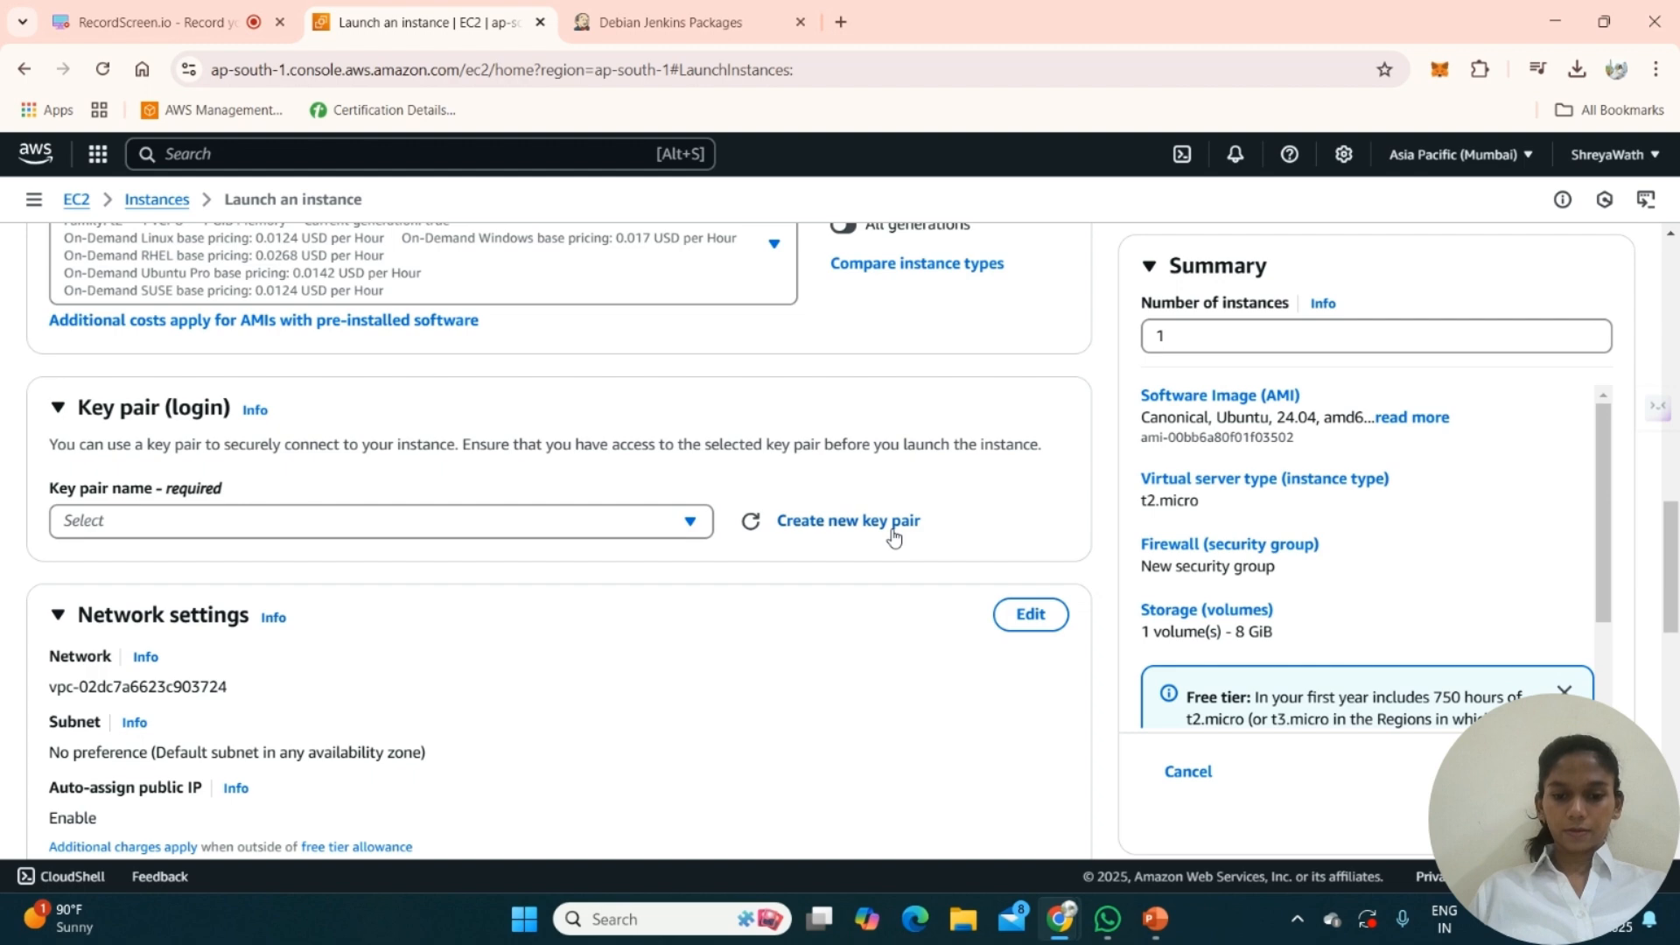
- Create an RSA .pem key pair named PairKey for the Jenkins instance
{"action": "left_click", "coordinate": [824, 526]}
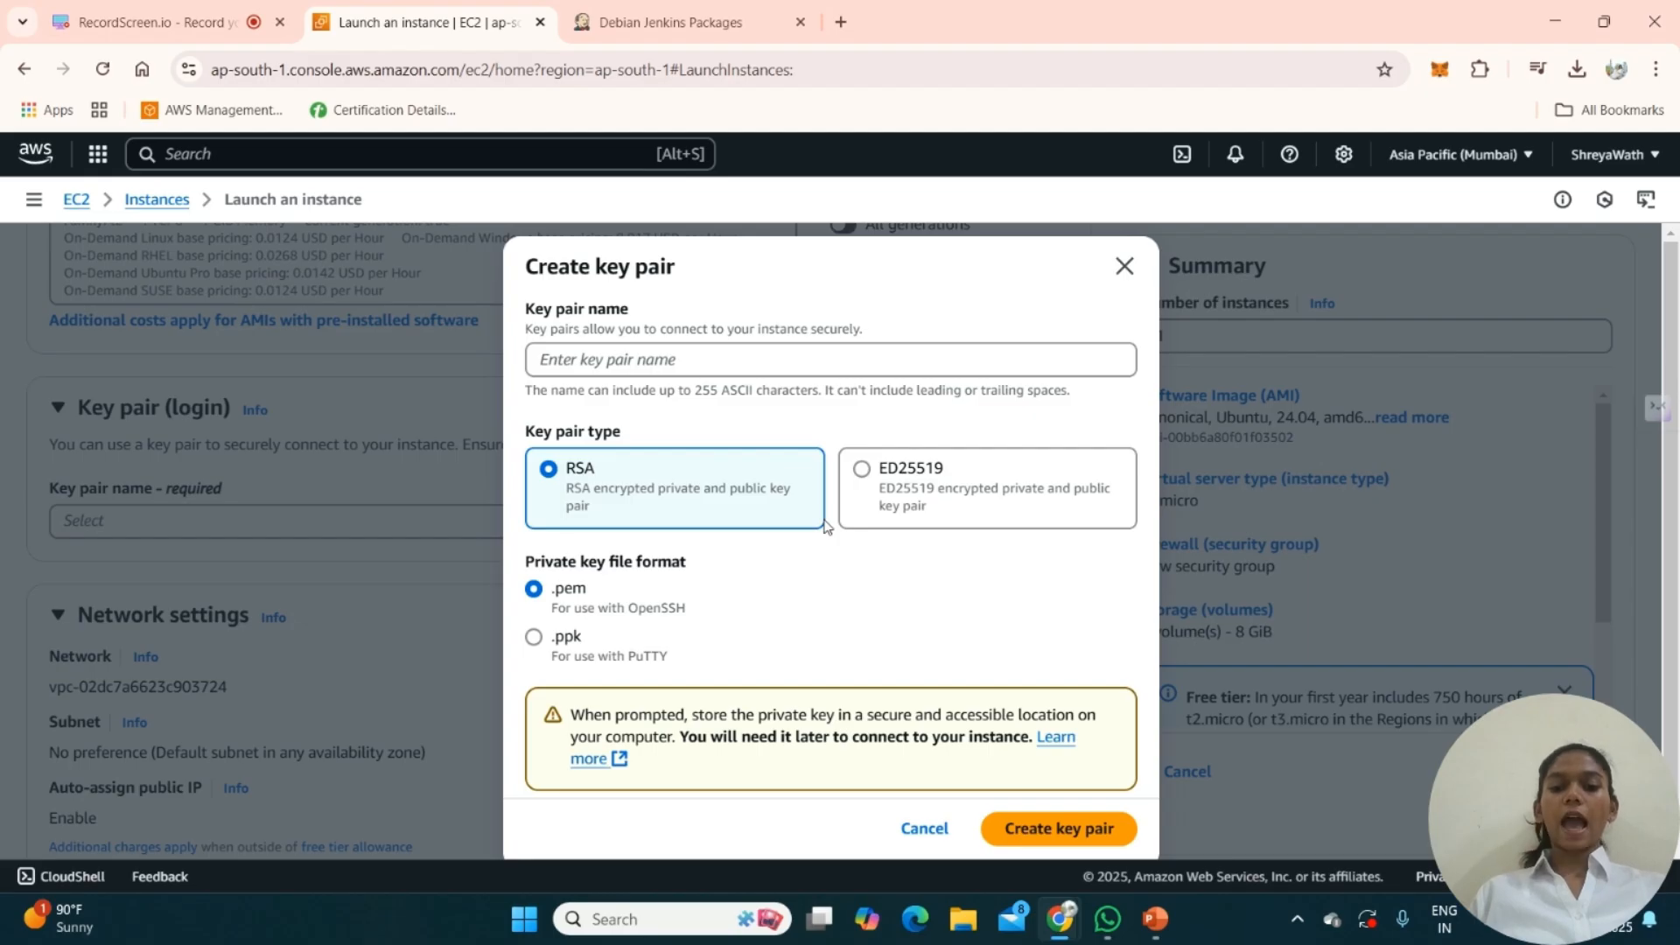
{"action": "left_click", "coordinate": [694, 362]}
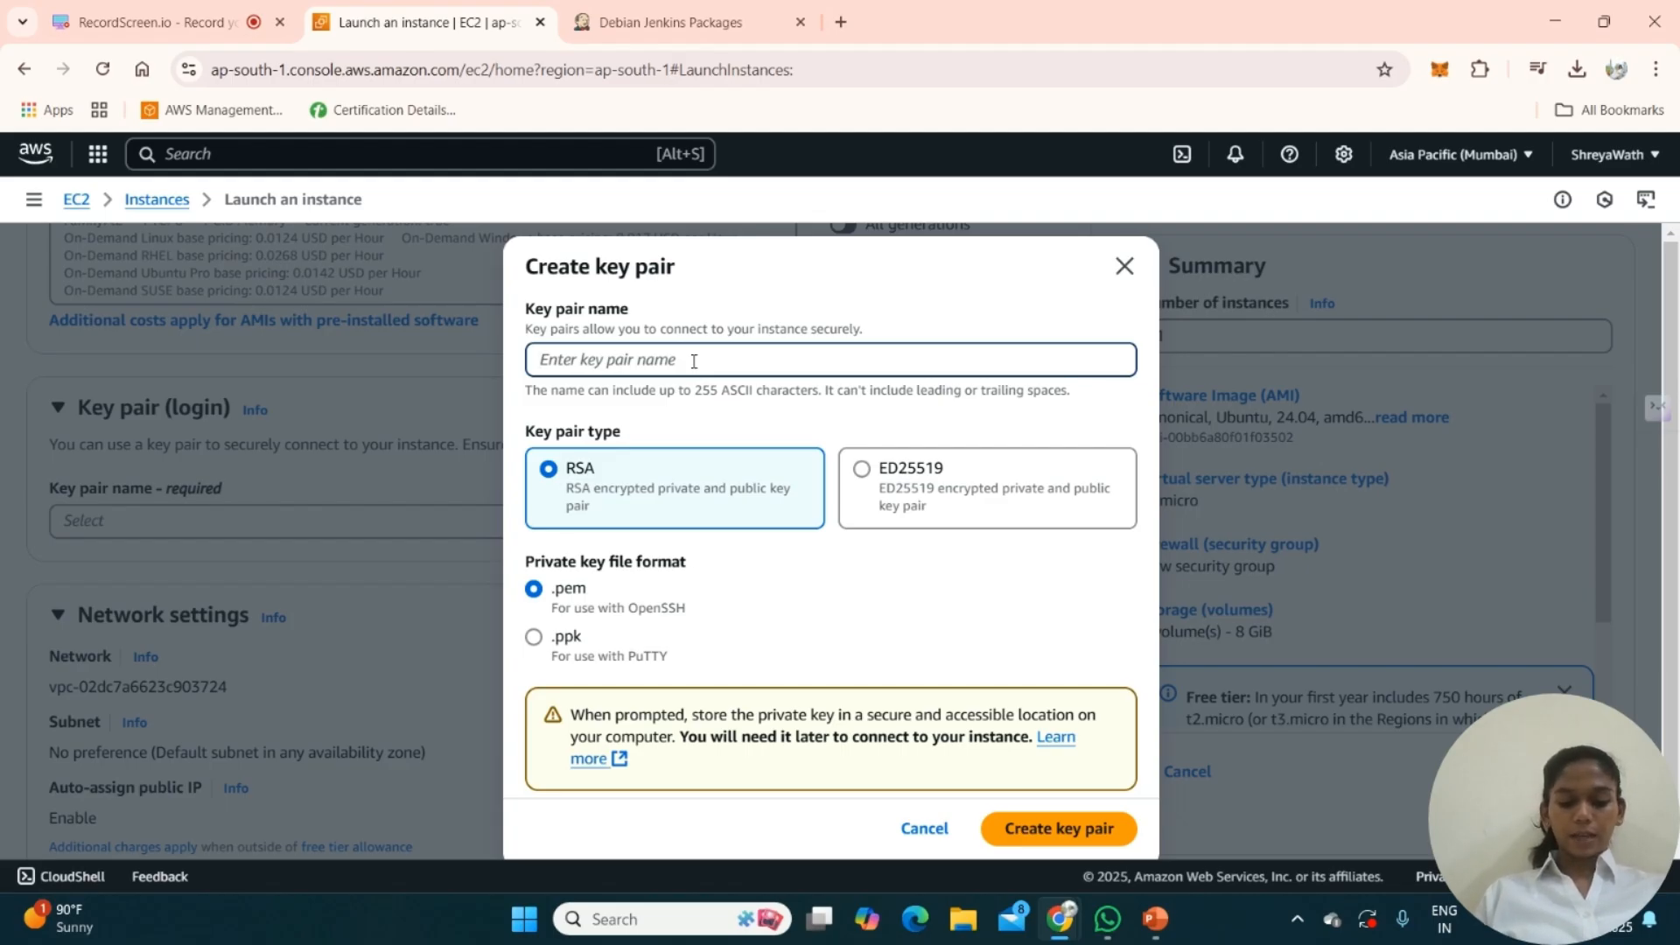
{"action": "type", "text": "P"}
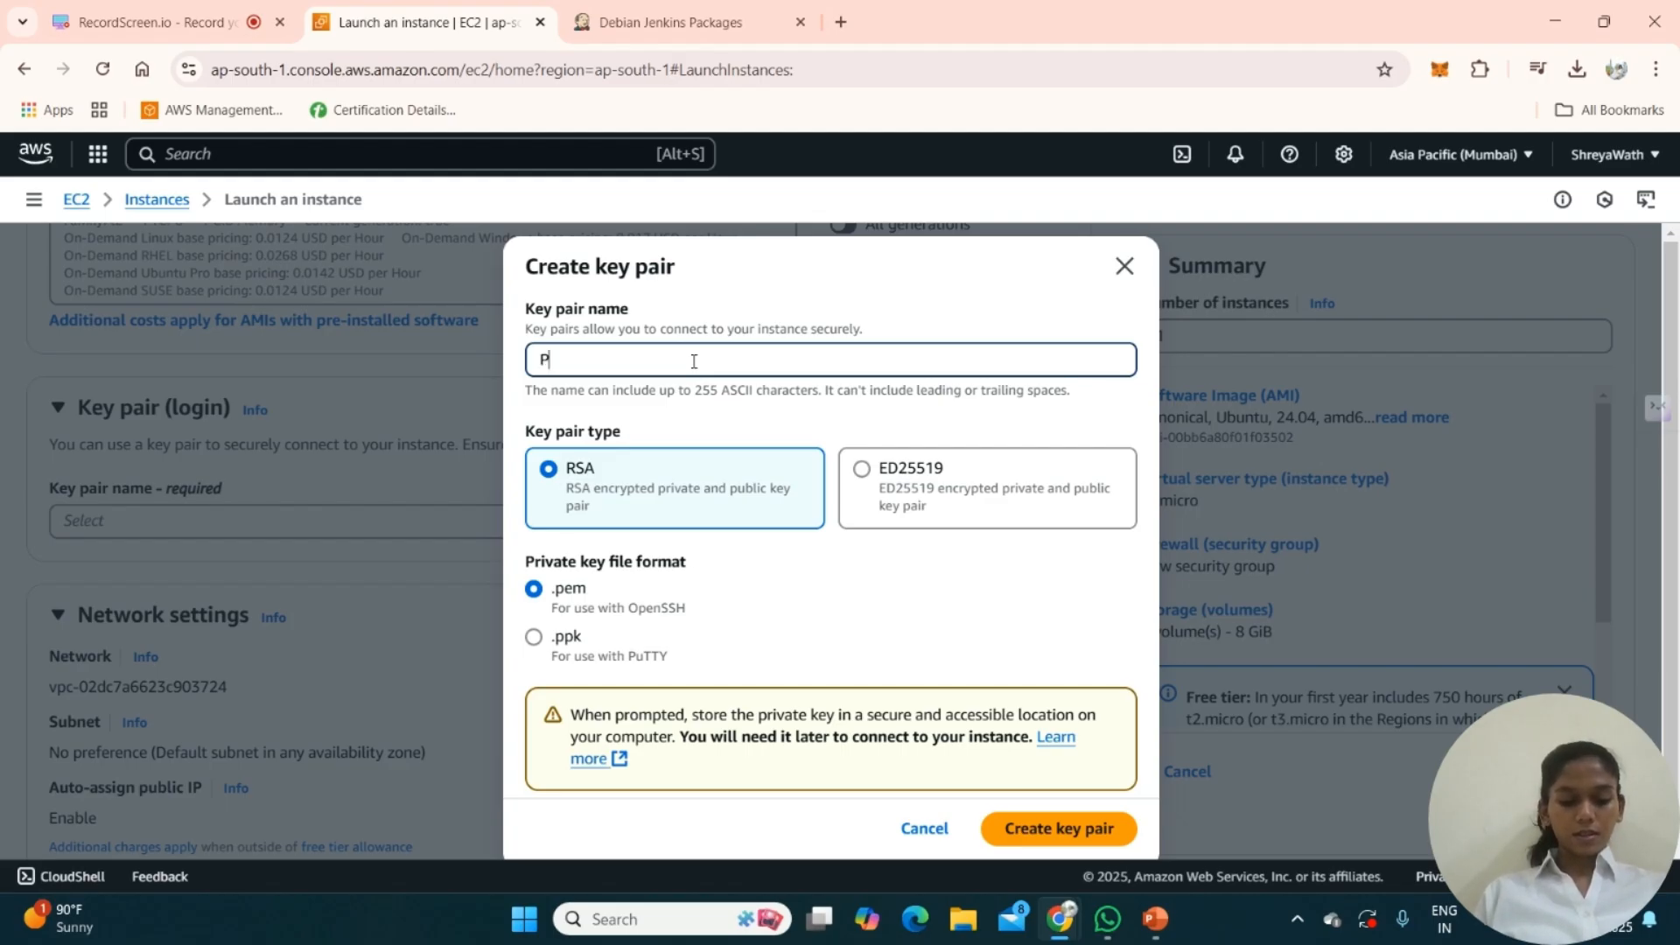
{"action": "type", "text": "air"}
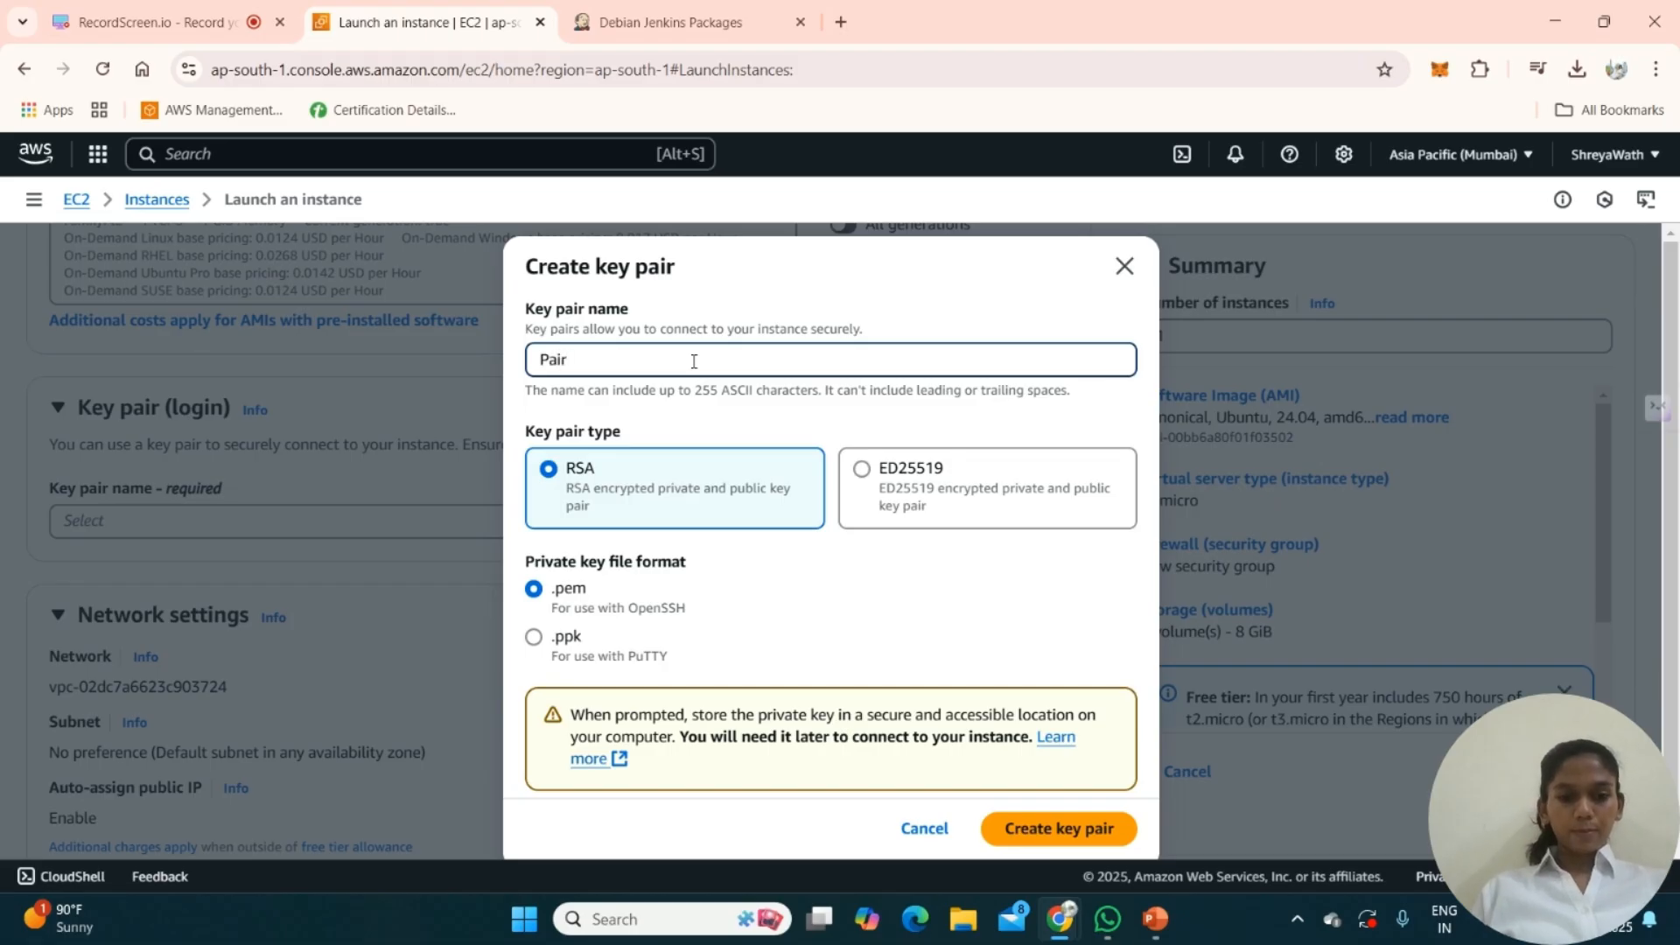
{"action": "type", "text": "Key"}
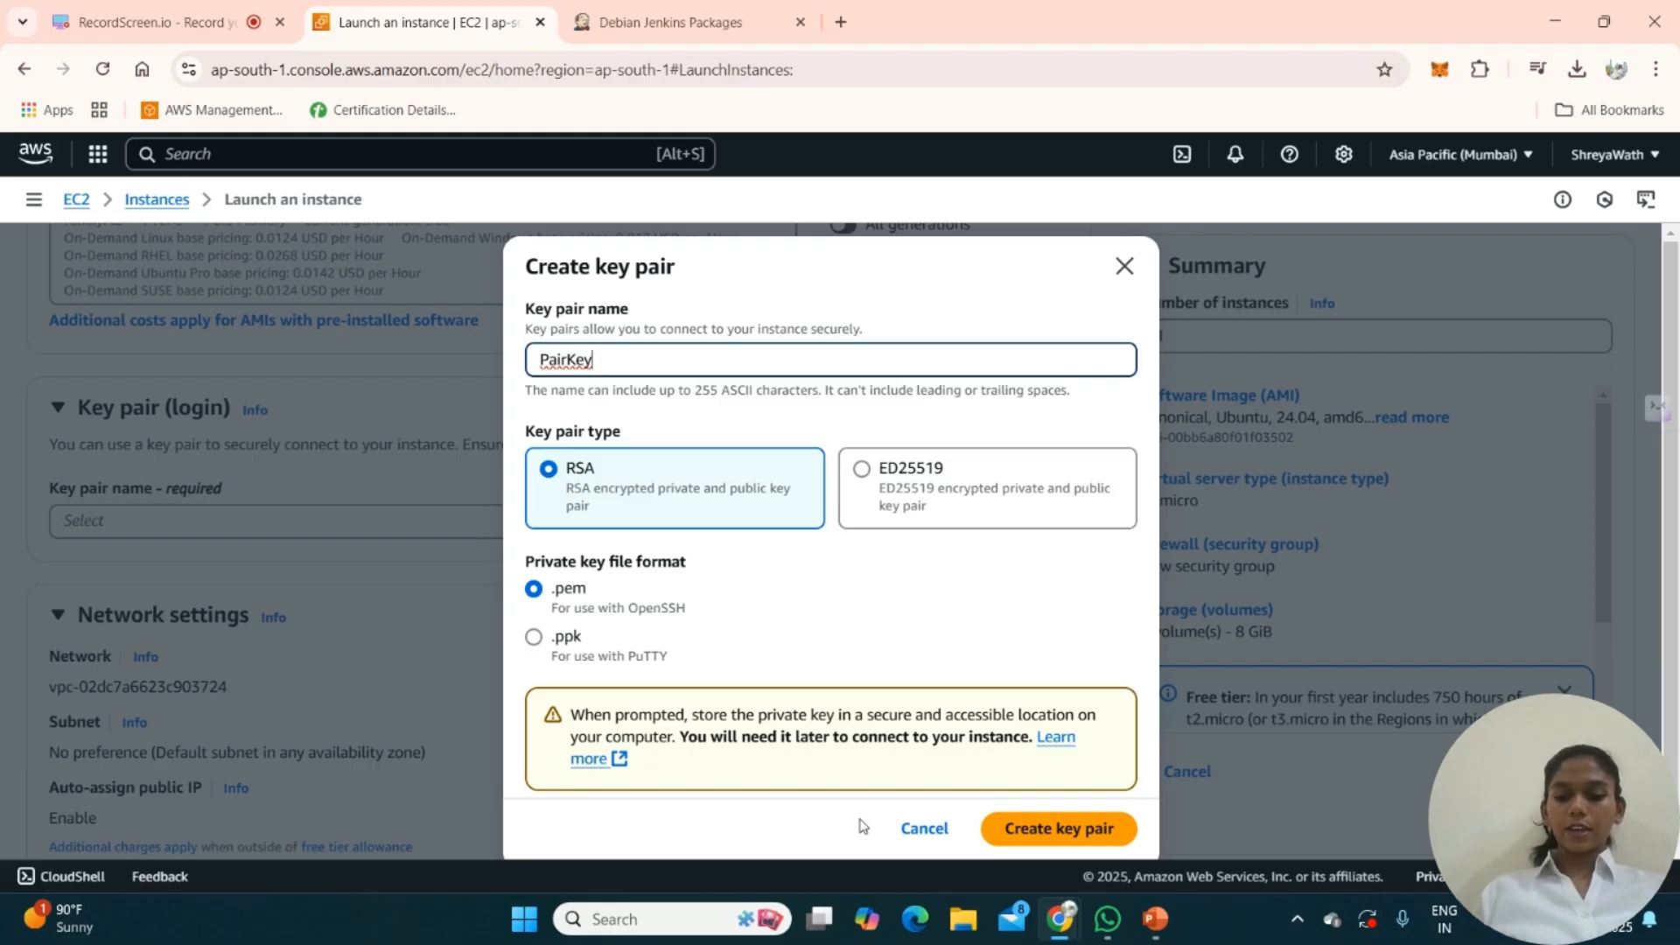
{"action": "left_click", "coordinate": [1077, 836]}
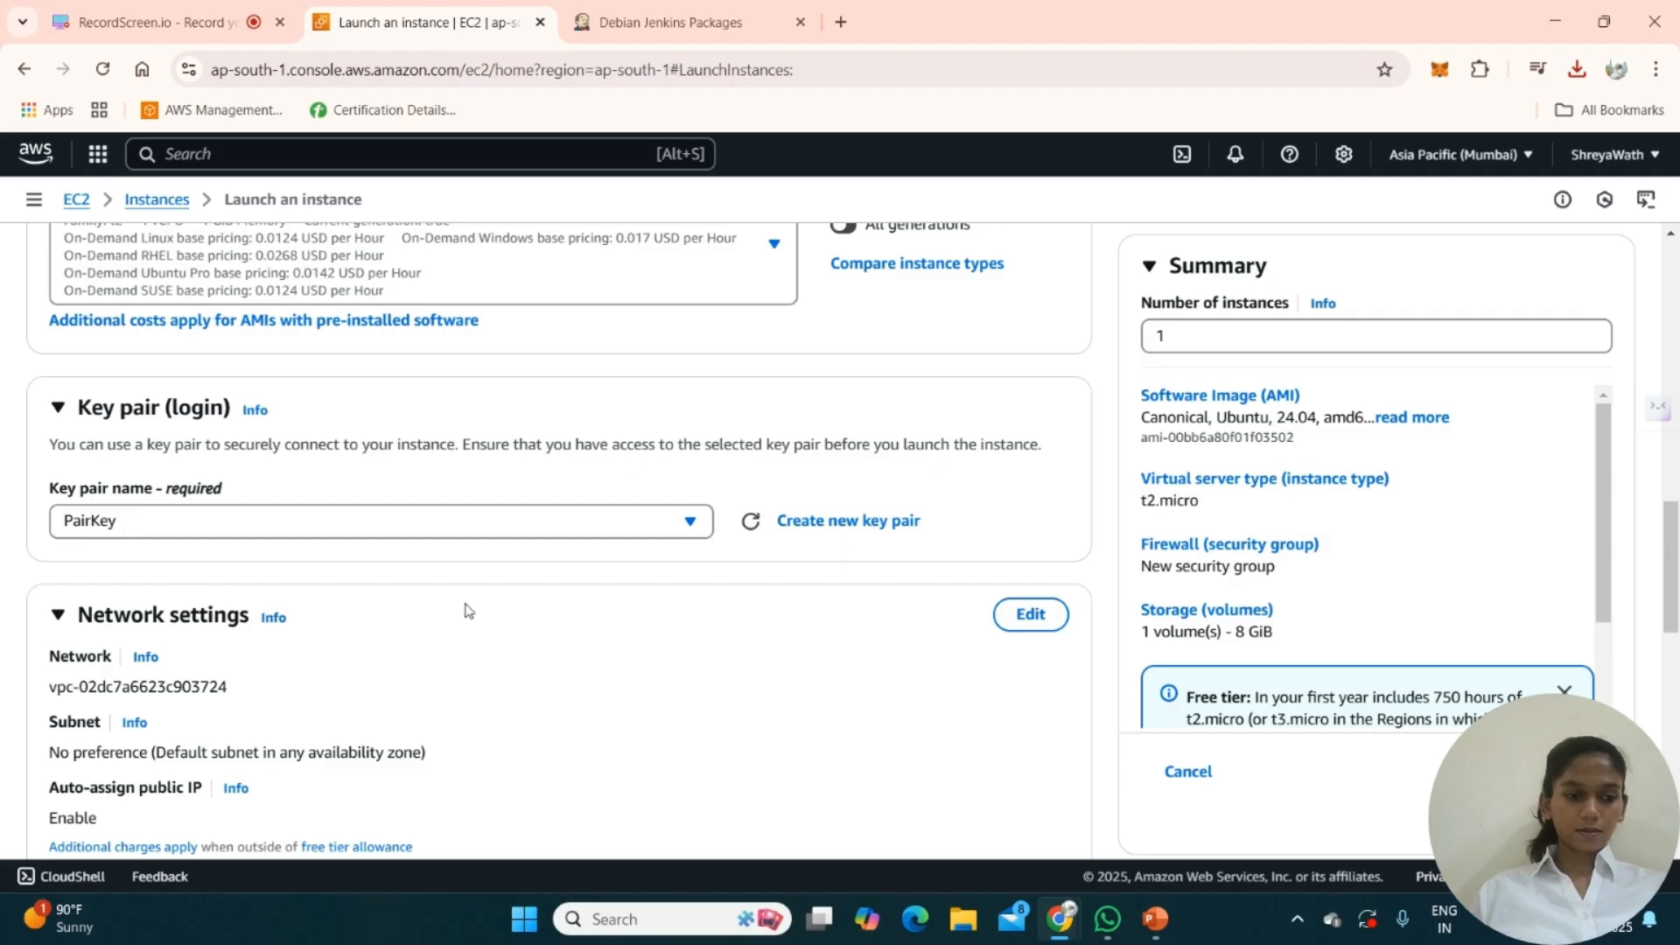
- Keep the default network and 8 GiB storage settings and launch the Jenkins instance
{"action": "scroll", "coordinate": [565, 680], "scroll_direction": "down", "scroll_amount": 5}
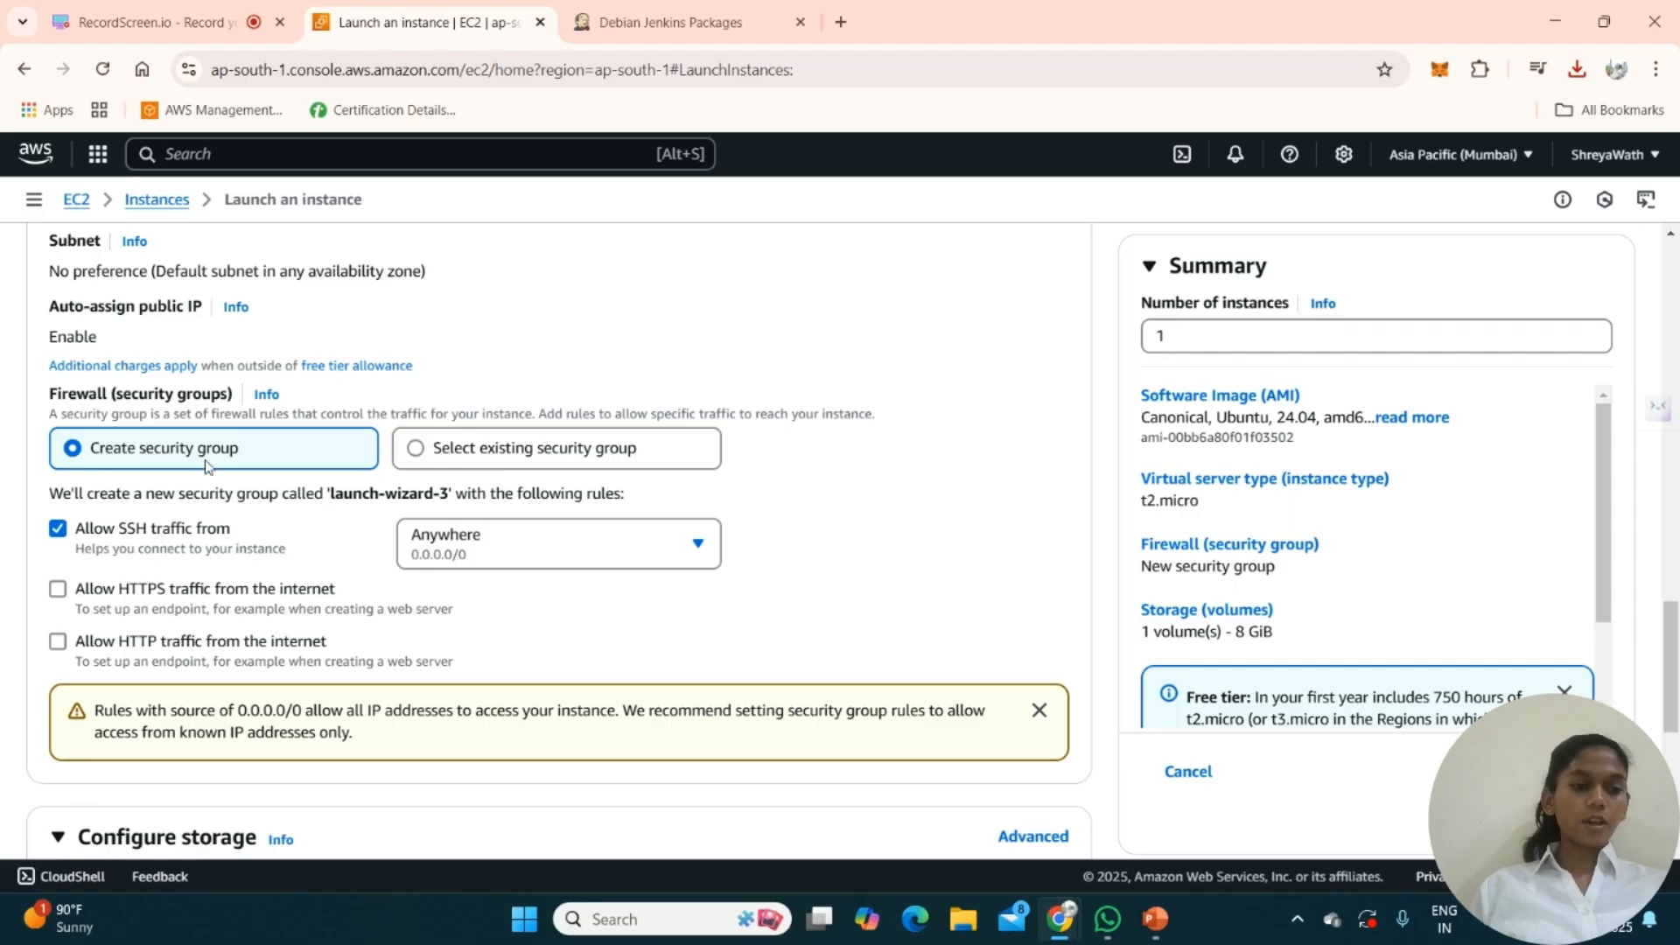
{"action": "scroll", "coordinate": [409, 503], "scroll_direction": "down", "scroll_amount": 3}
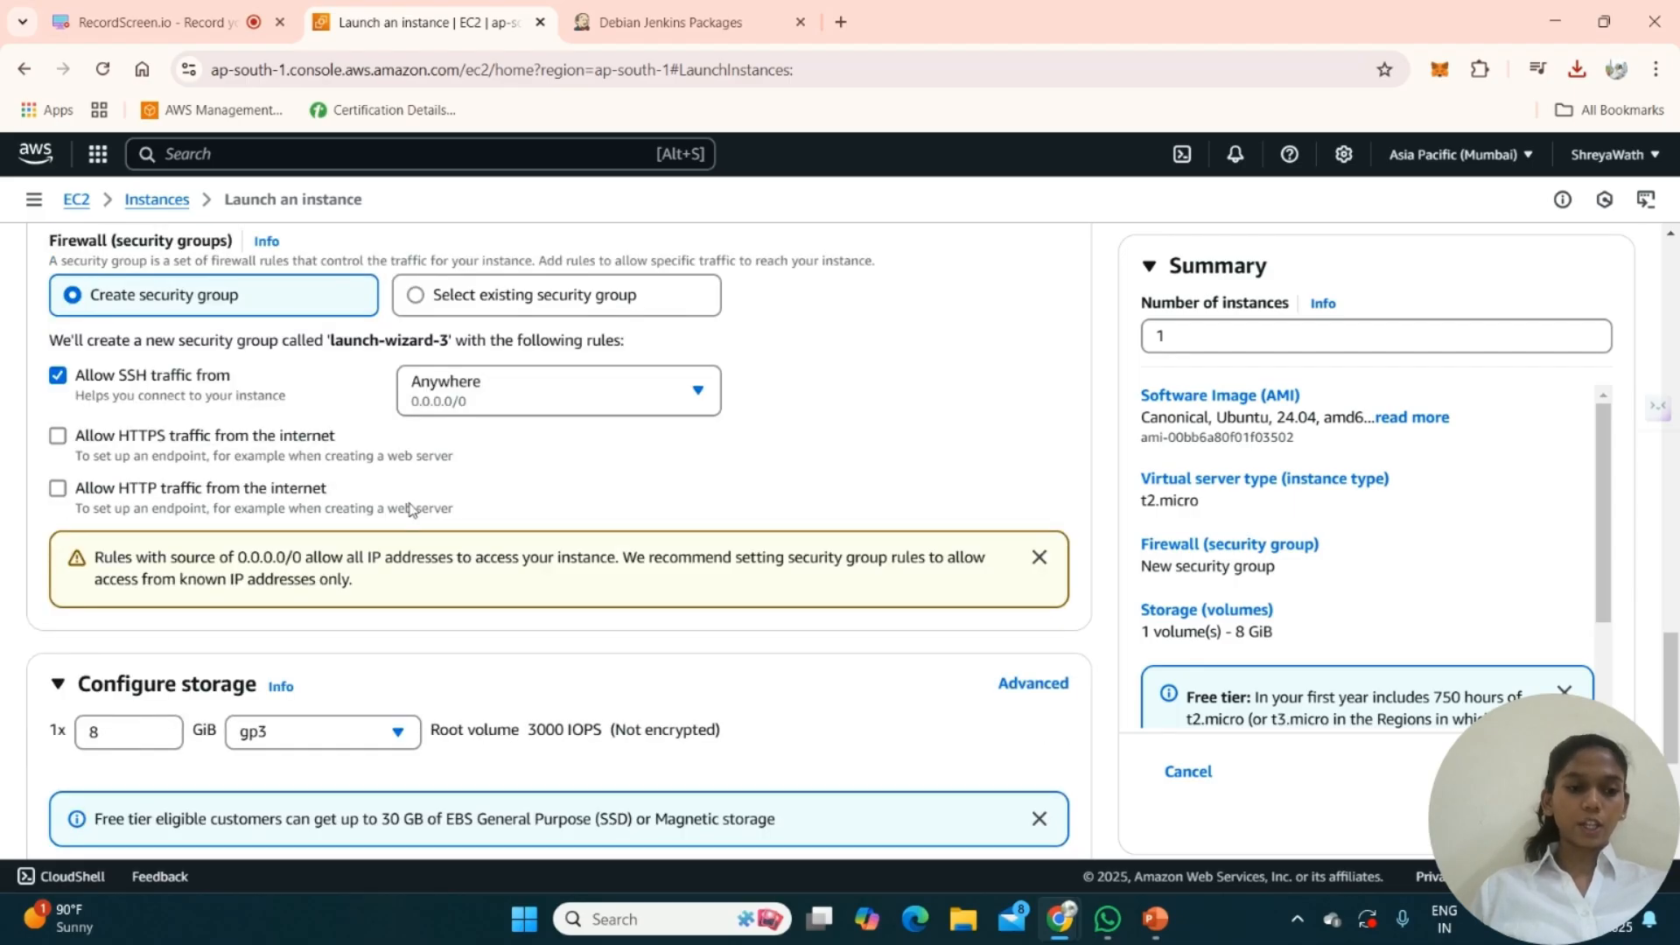
{"action": "scroll", "coordinate": [410, 503], "scroll_direction": "down", "scroll_amount": 3}
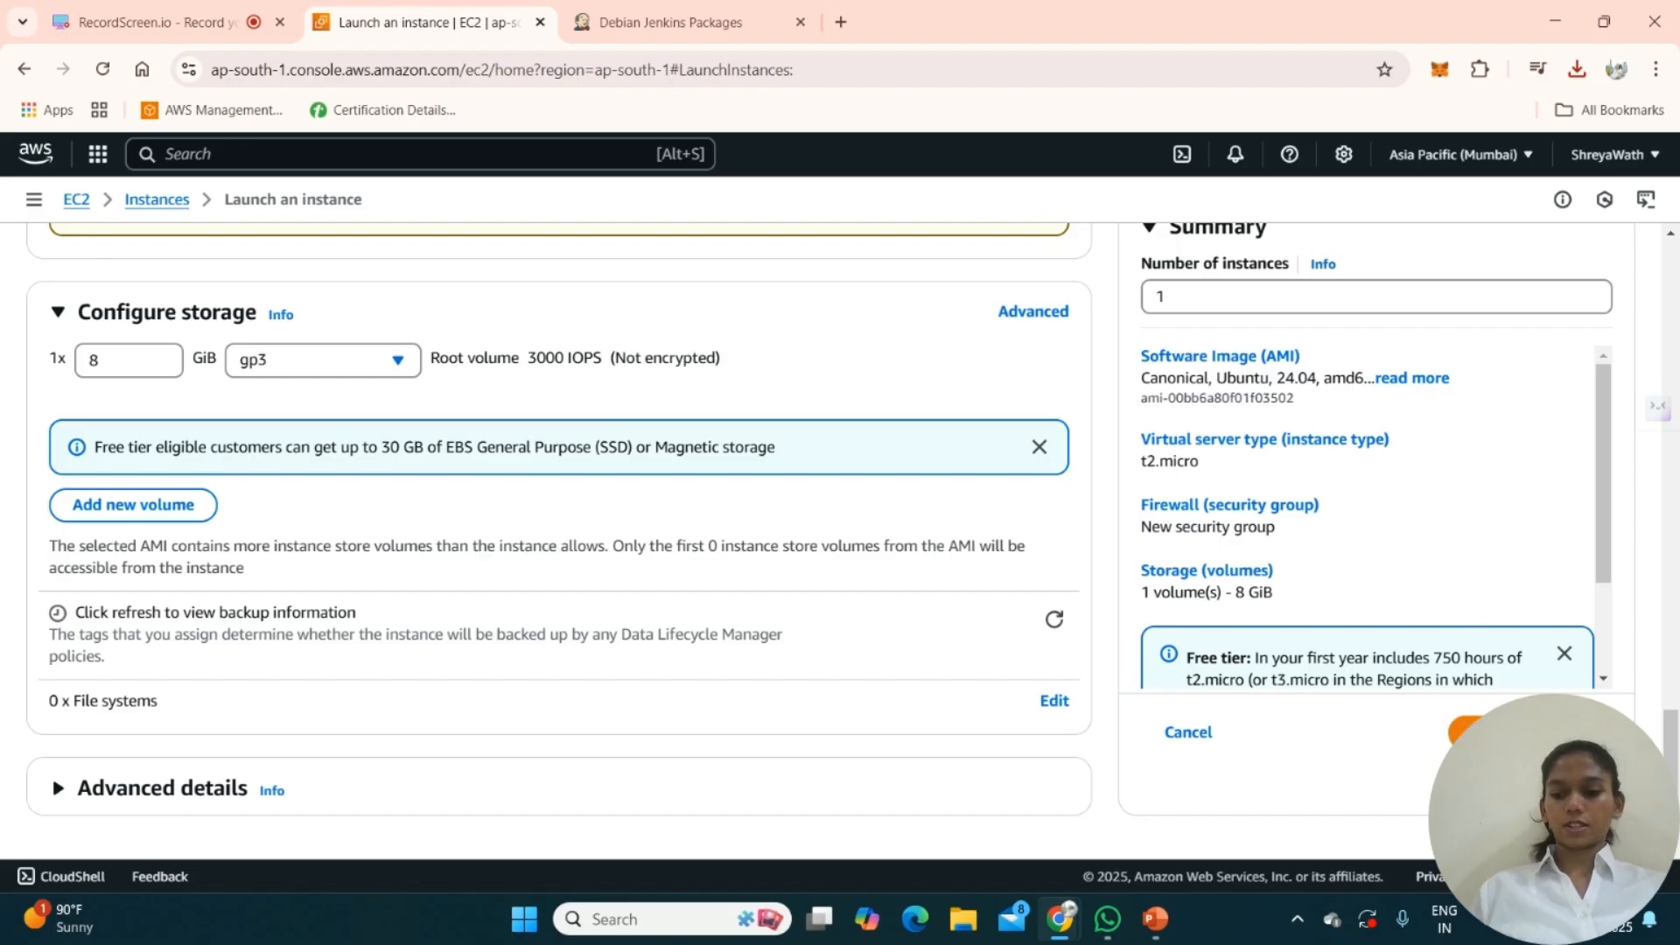
{"action": "left_click", "coordinate": [1463, 732]}
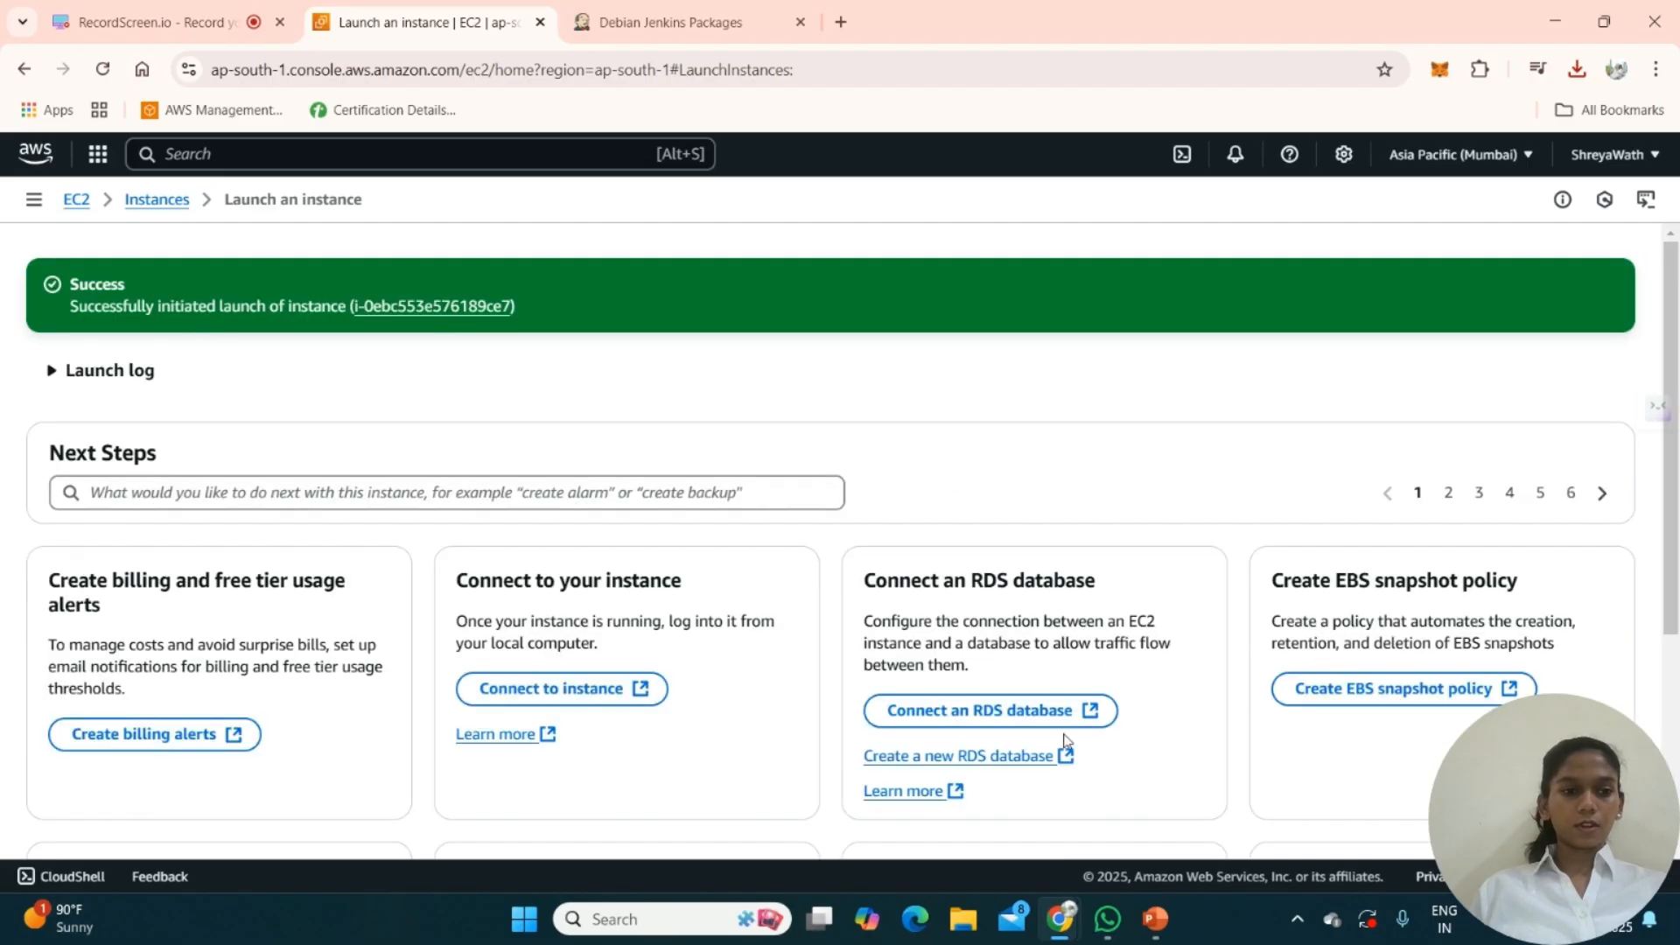
- Return to the instances list and refresh it so the Jenkins instance appears
{"action": "left_click", "coordinate": [142, 206]}
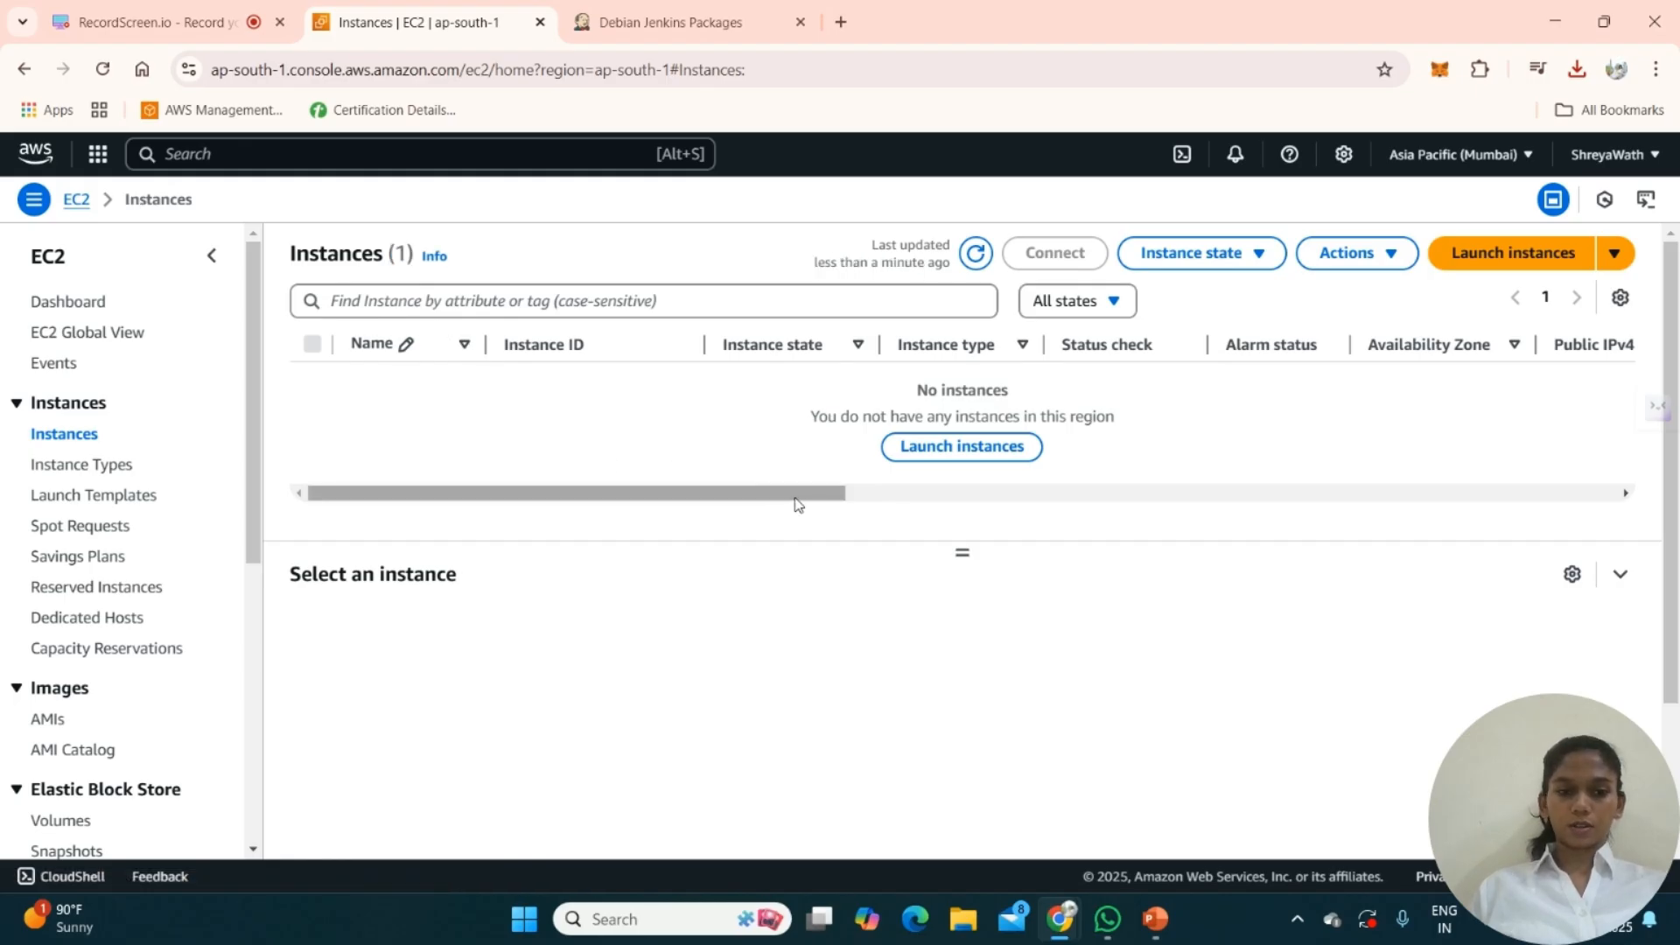
{"action": "scroll", "coordinate": [796, 503], "scroll_direction": "right", "scroll_amount": 3}
{"action": "scroll", "coordinate": [797, 504], "scroll_direction": "left", "scroll_amount": 3}
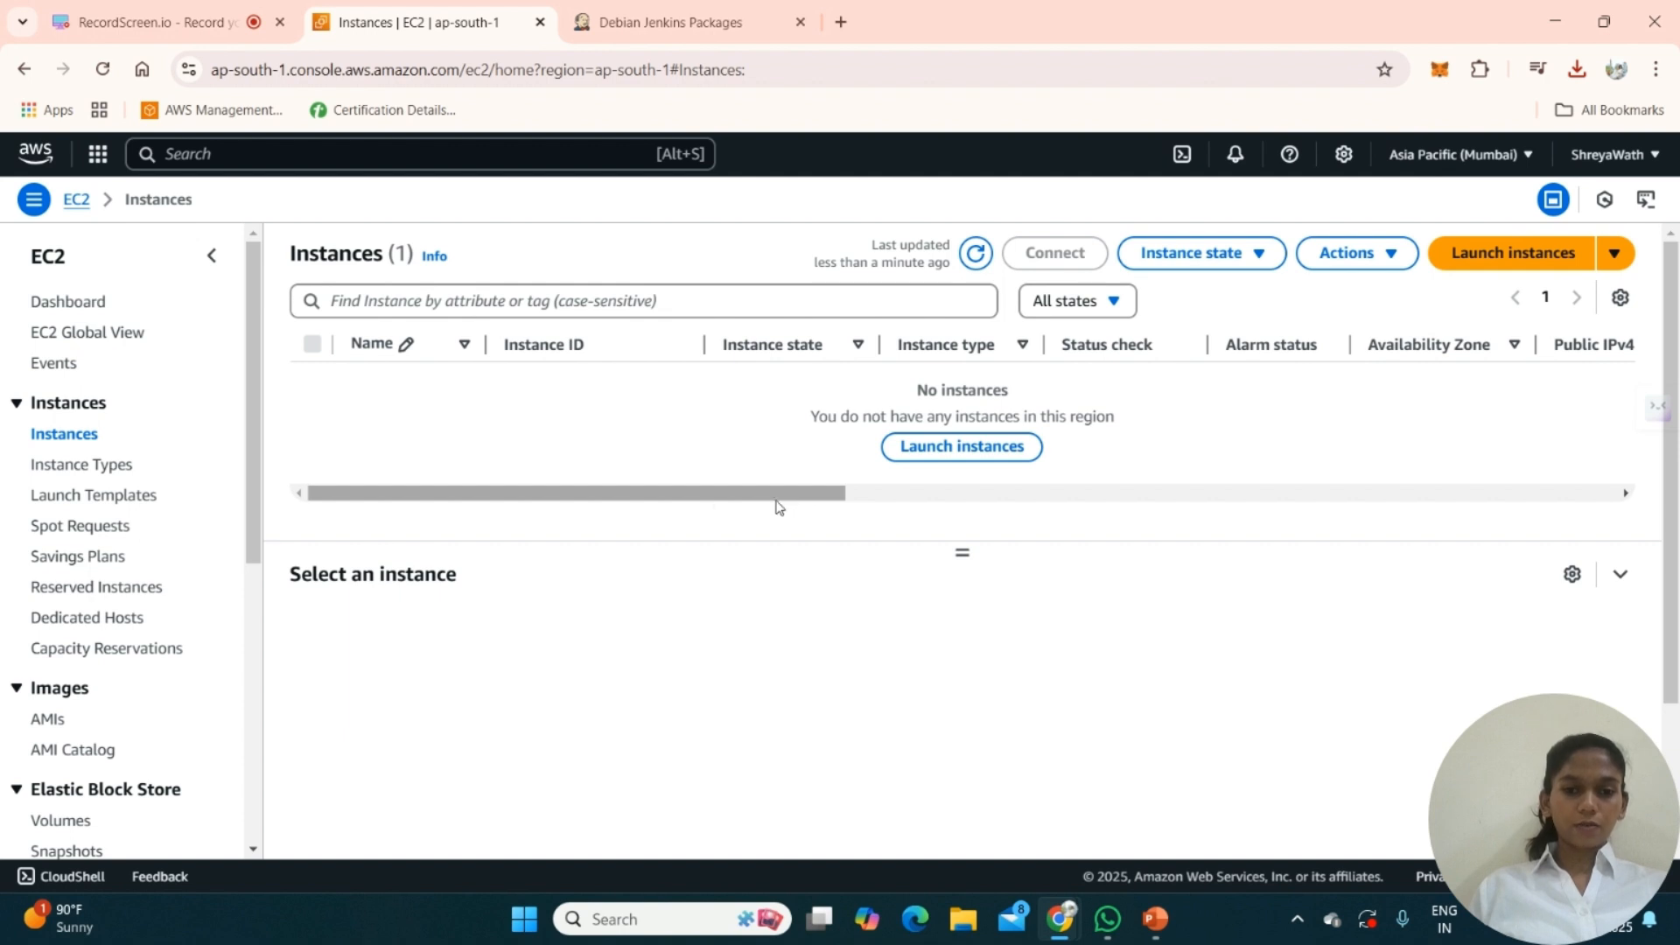
{"action": "left_click", "coordinate": [972, 258]}
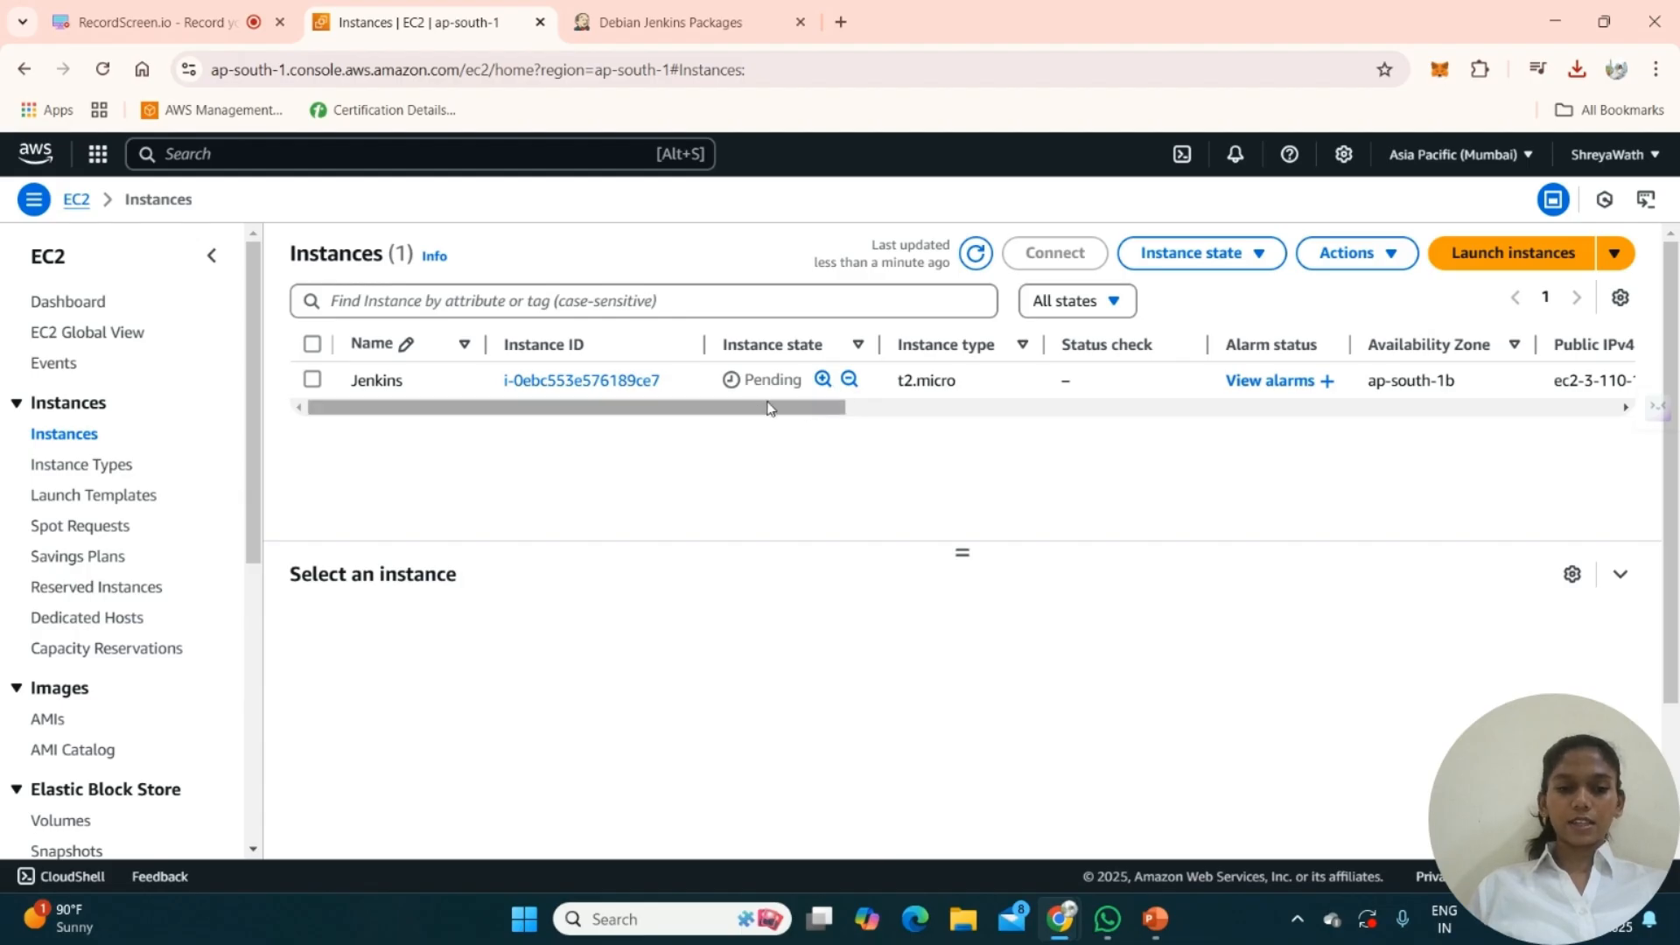
- Select the Jenkins instance and view its Security details with launch-wizard-3 and inbound rules
{"action": "left_click", "coordinate": [312, 380]}
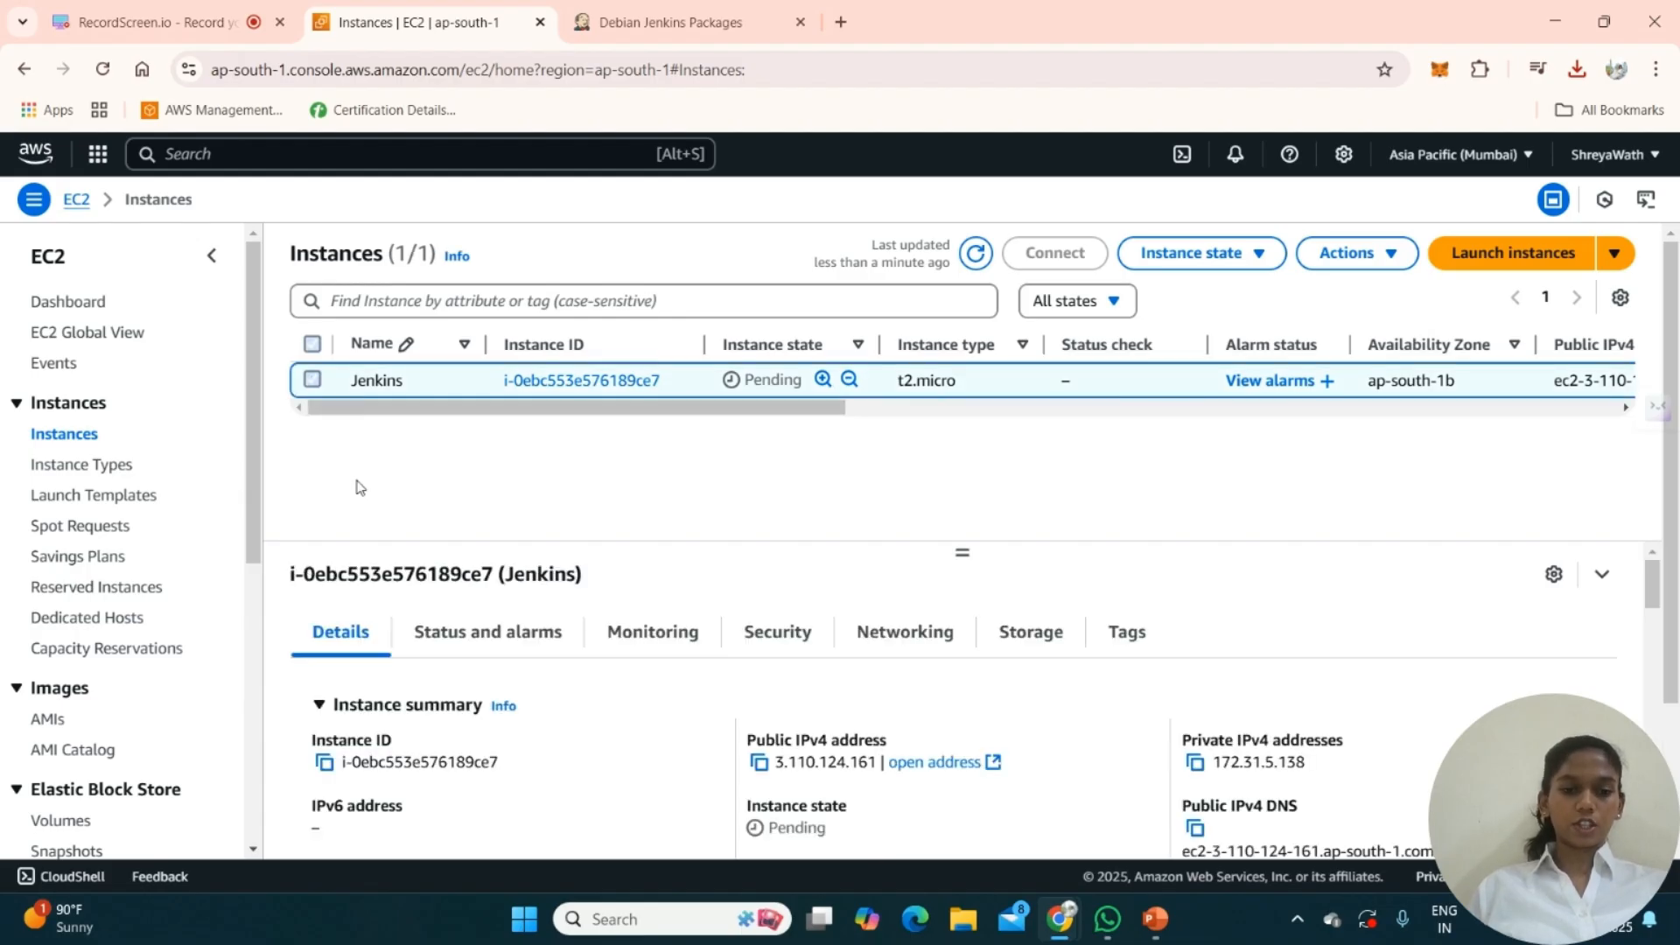
{"action": "left_click", "coordinate": [976, 253]}
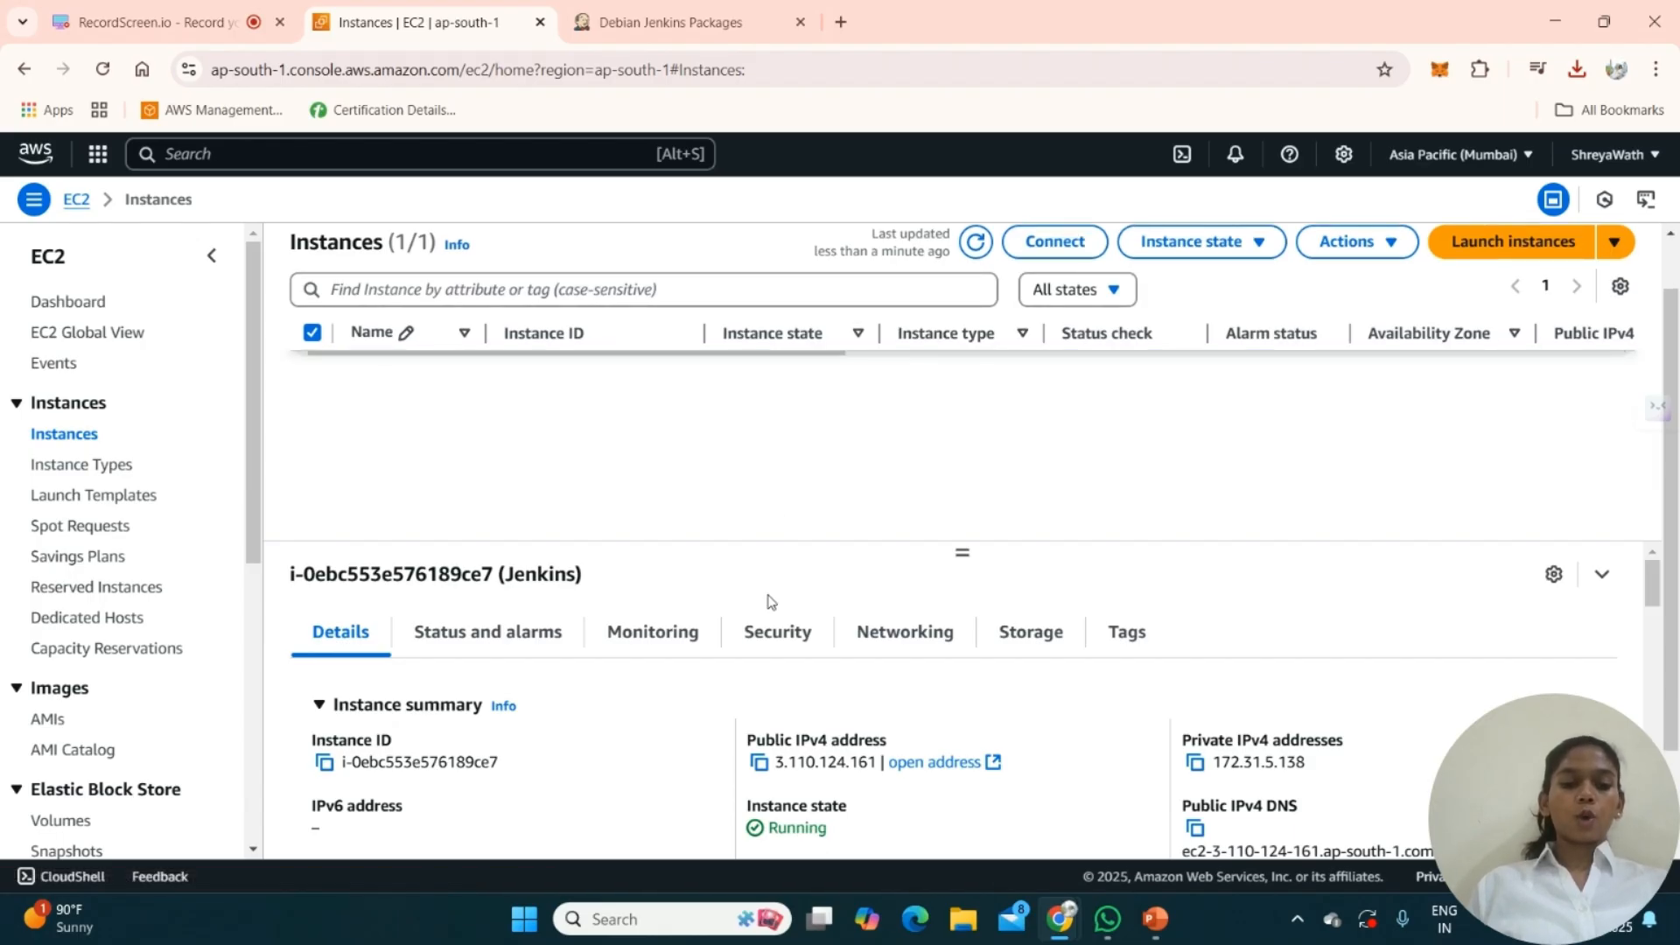
{"action": "left_click", "coordinate": [795, 643]}
{"action": "scroll", "coordinate": [497, 739], "scroll_direction": "down", "scroll_amount": 3}
{"action": "scroll", "coordinate": [497, 740], "scroll_direction": "up", "scroll_amount": 1}
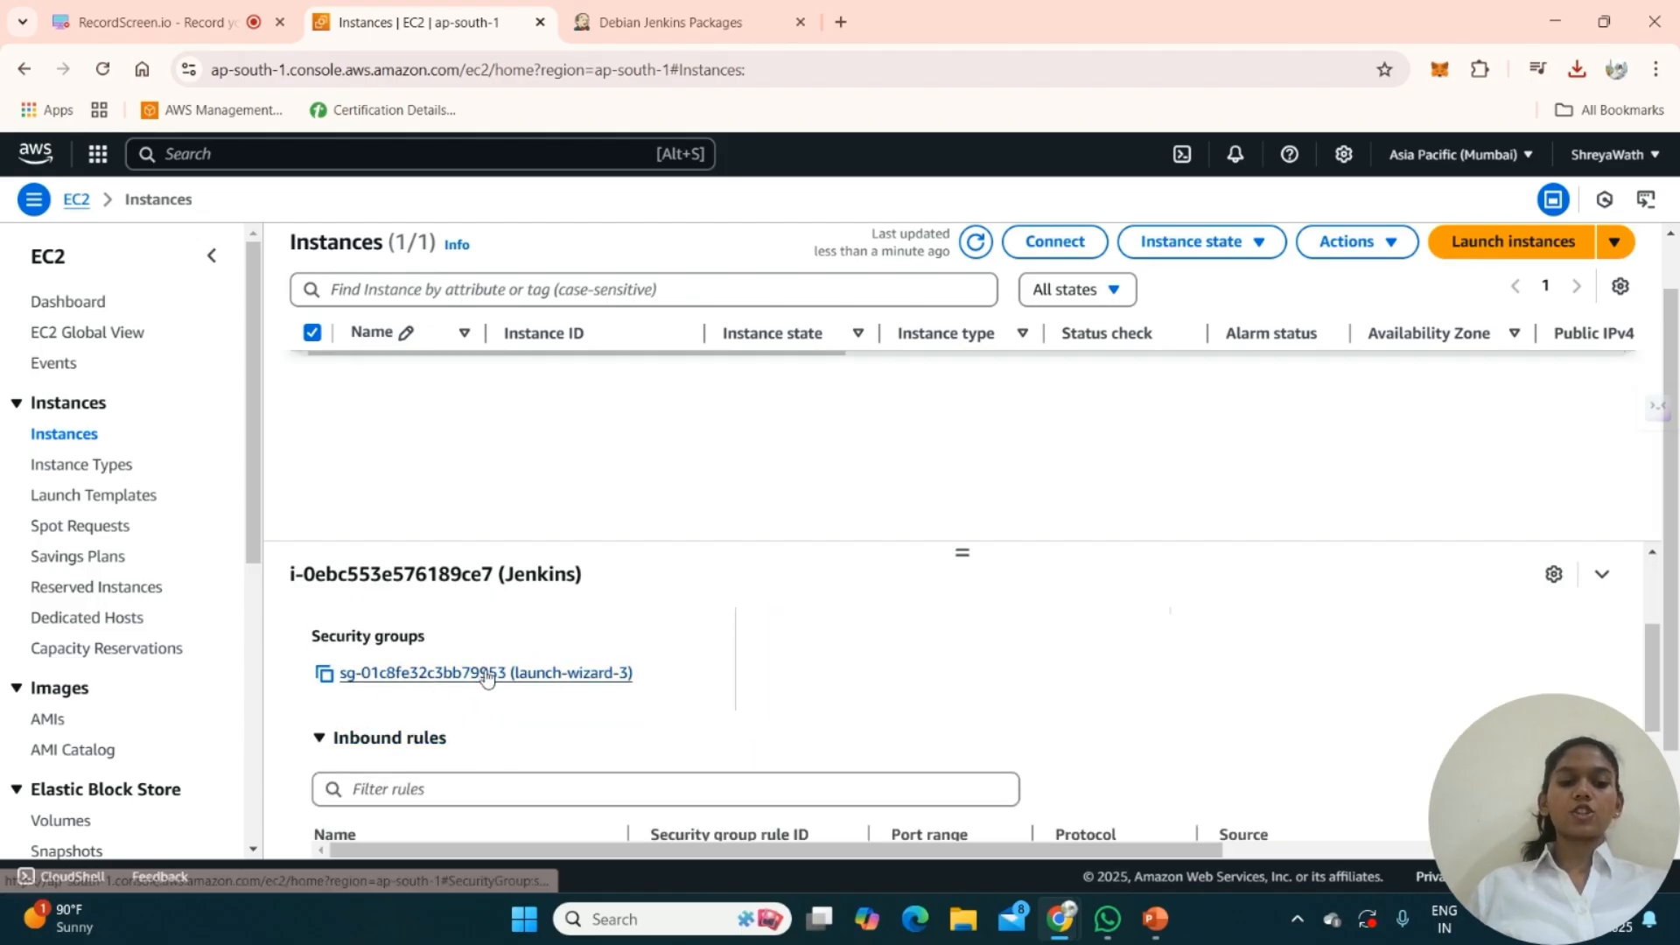
- Open the launch-wizard-3 security group and edit its inbound rules
{"action": "left_click", "coordinate": [488, 674]}
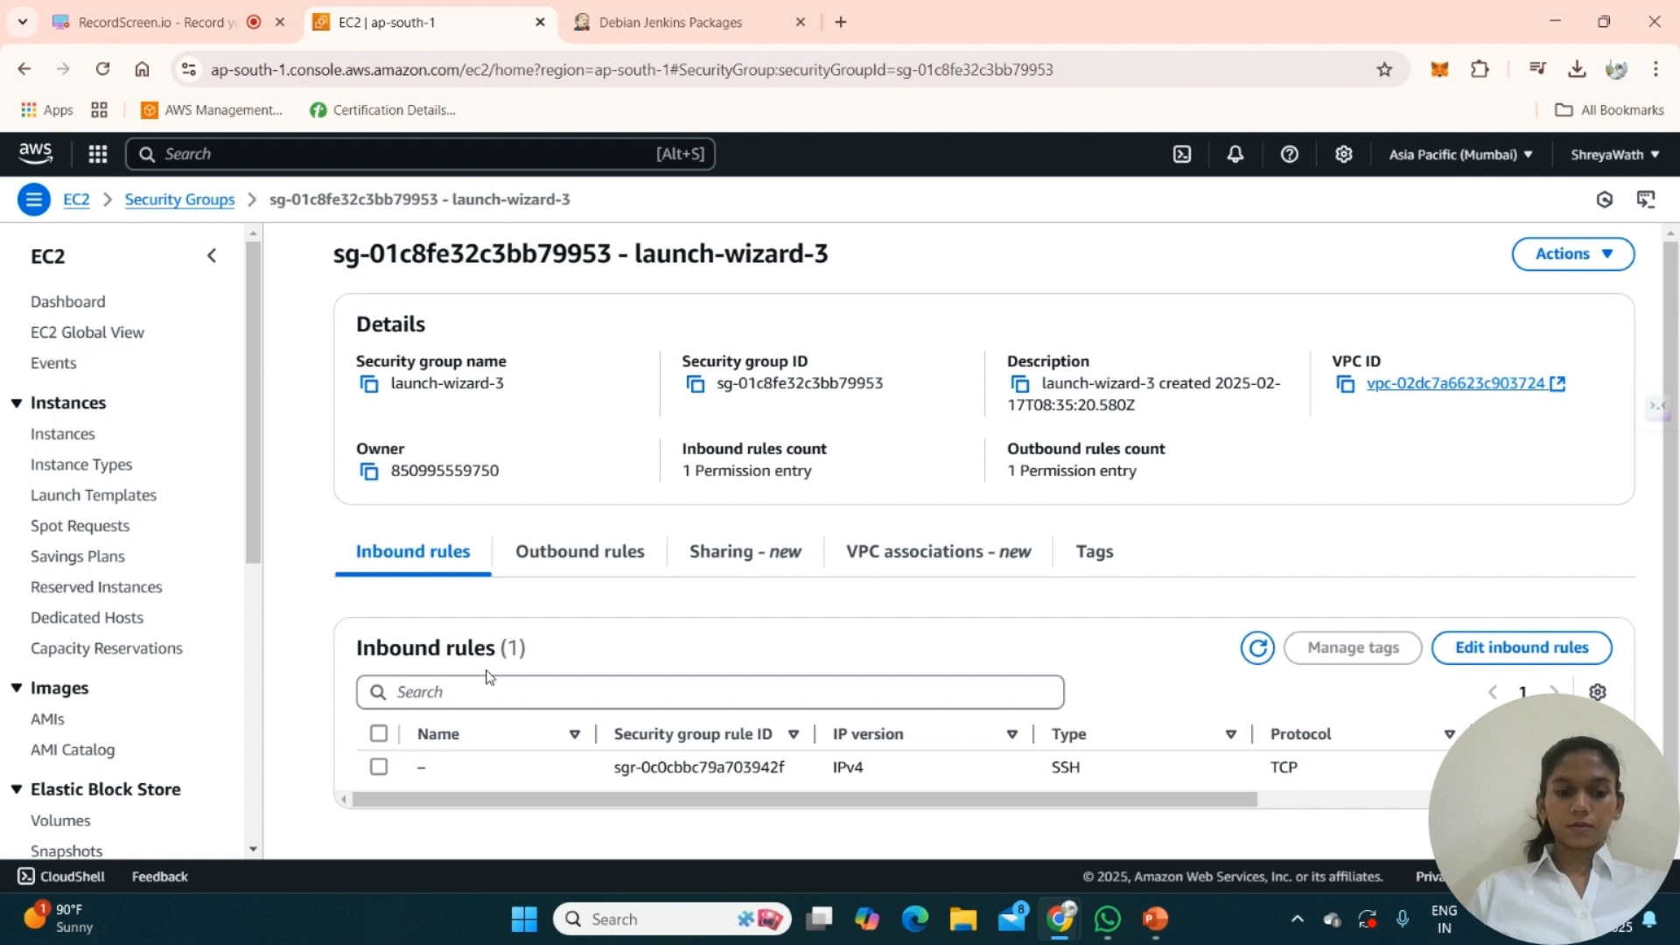
{"action": "scroll", "coordinate": [1362, 733], "scroll_direction": "down", "scroll_amount": 1}
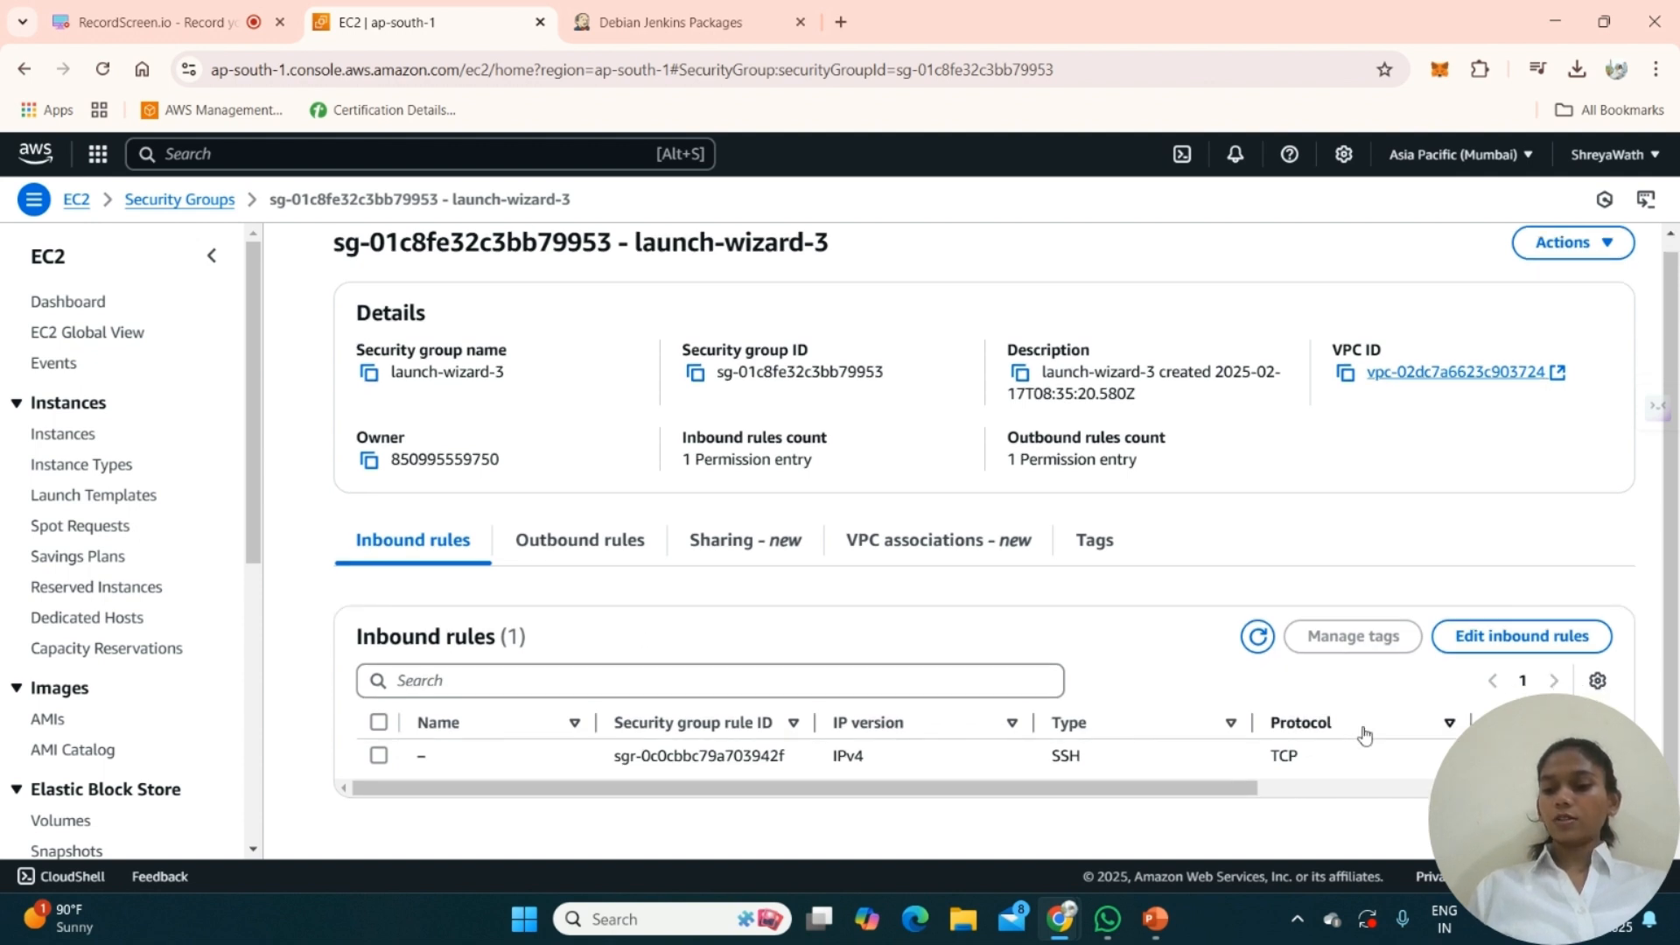
{"action": "left_click", "coordinate": [1533, 633]}
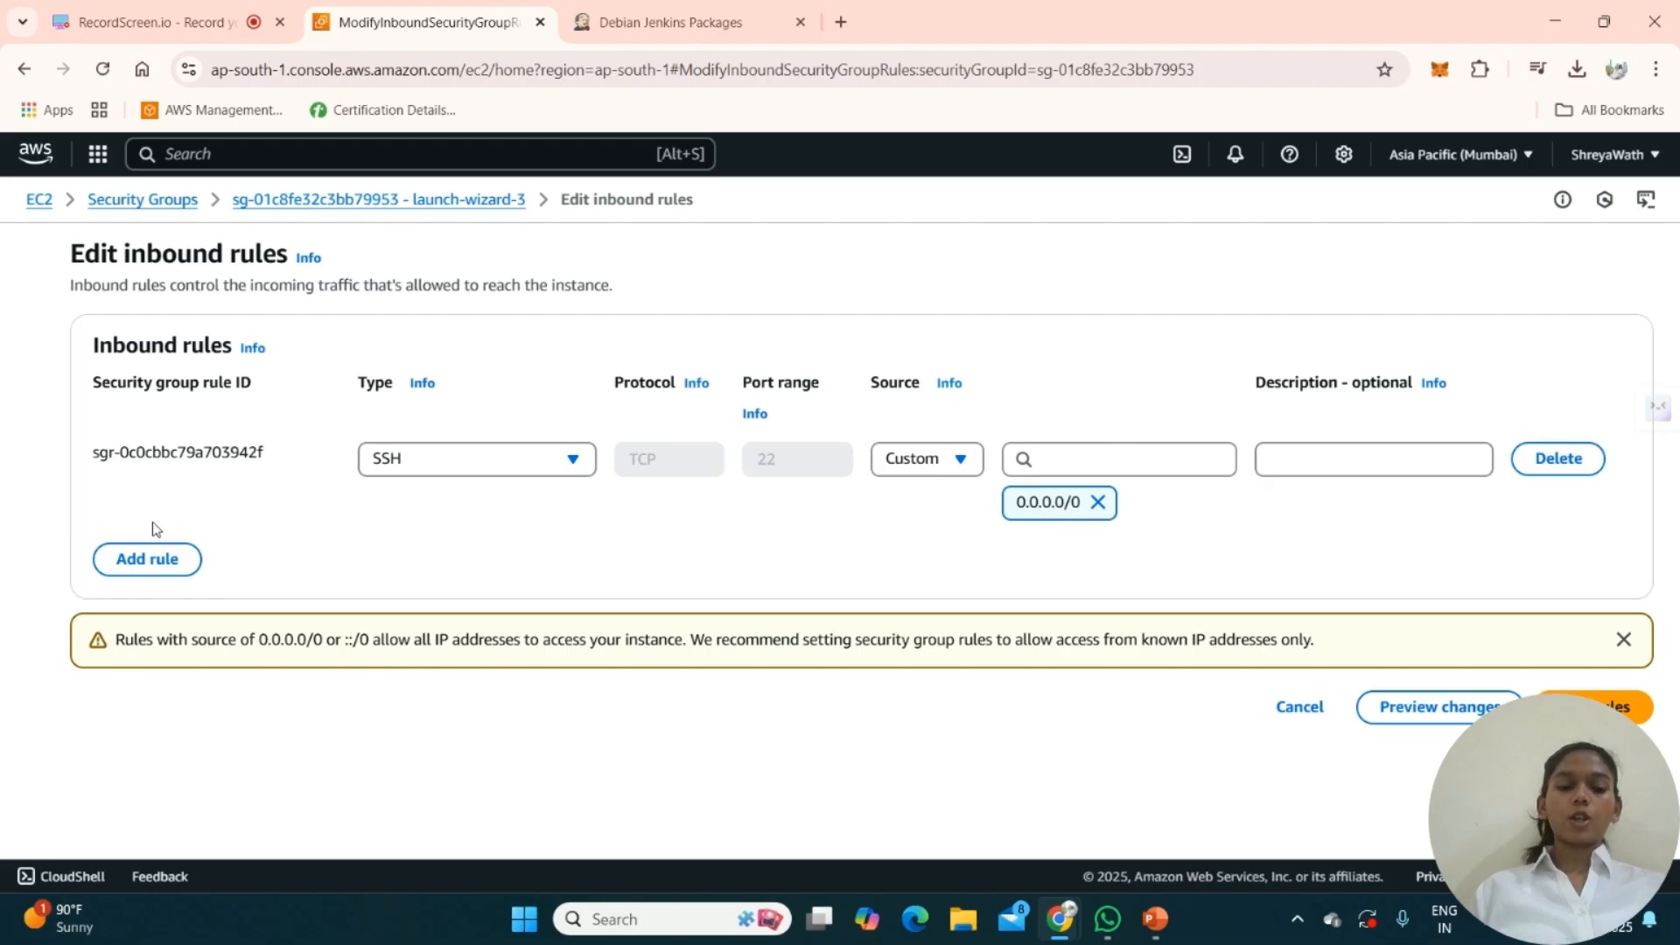
- Add a Custom TCP rule for port 8080 from Anywhere-IPv4 (0.0.0.0/0) and save
{"action": "left_click", "coordinate": [153, 558]}
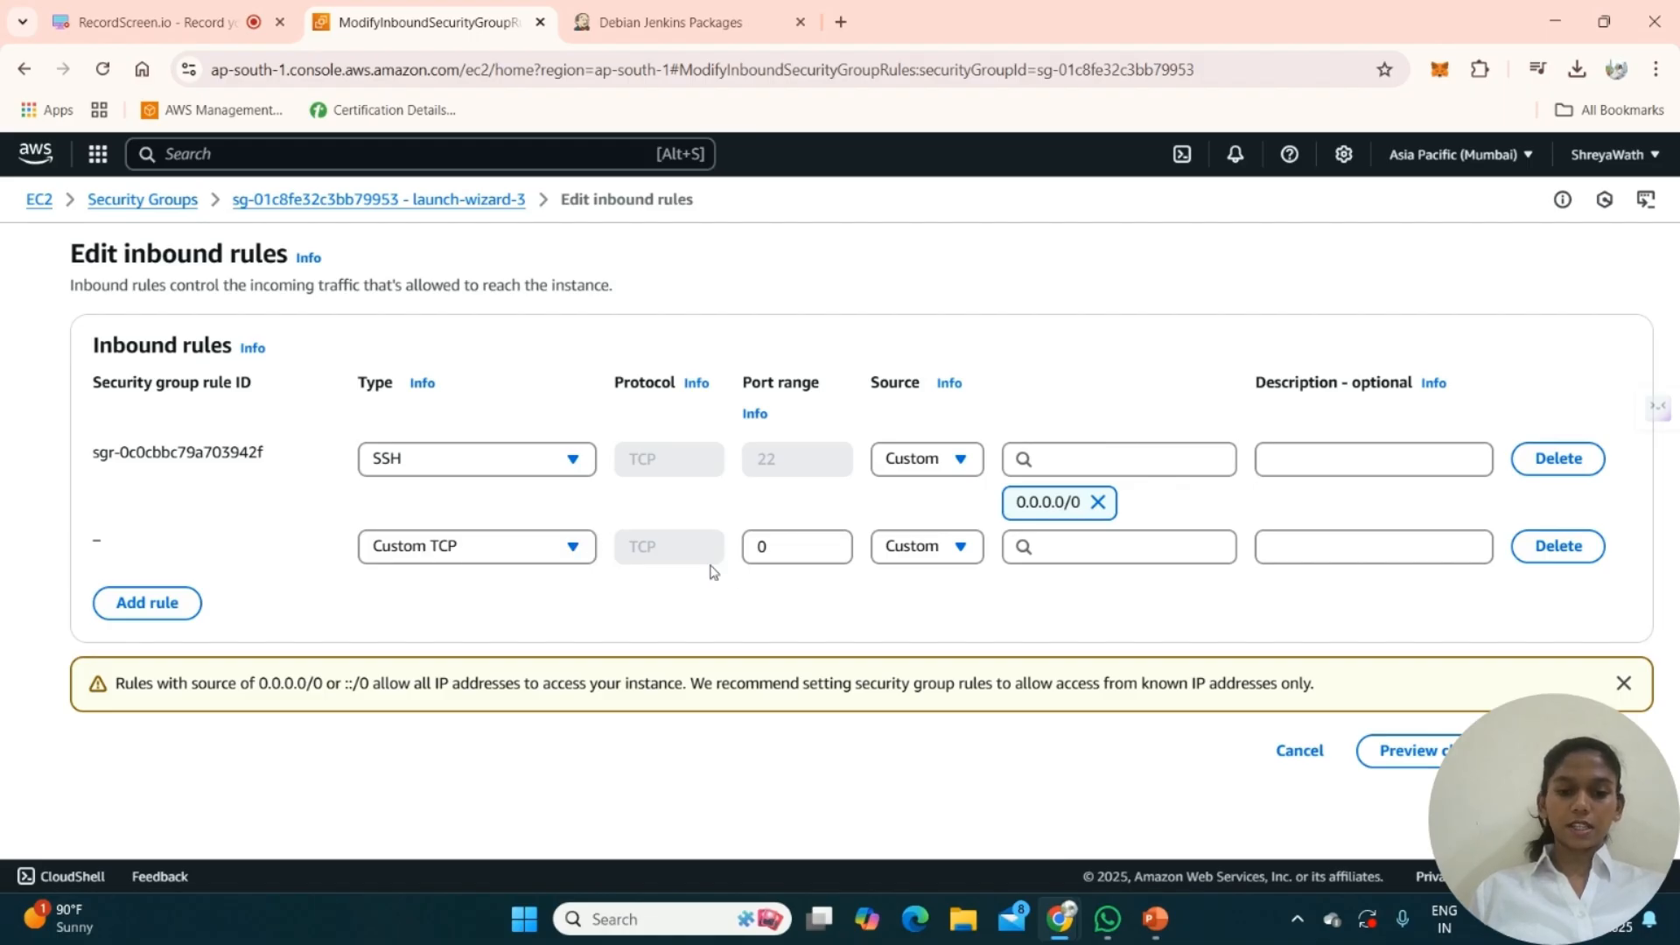
{"action": "left_click", "coordinate": [768, 551]}
{"action": "type", "text": "800"}
{"action": "type", "text": "8080"}
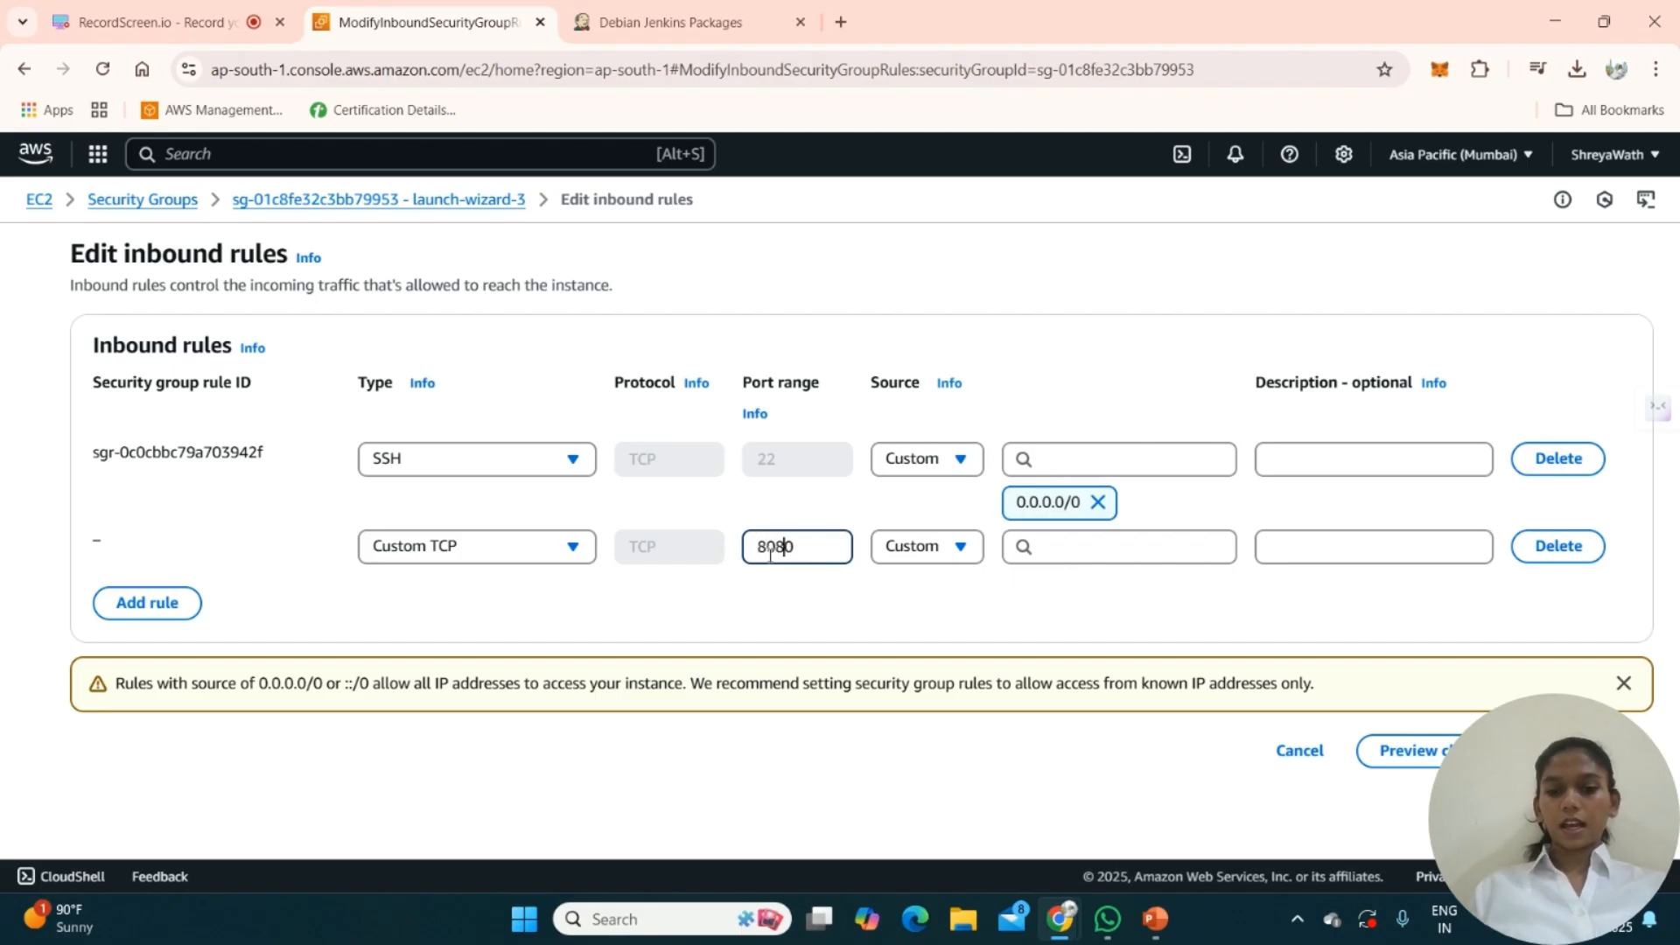
{"action": "left_click", "coordinate": [971, 546]}
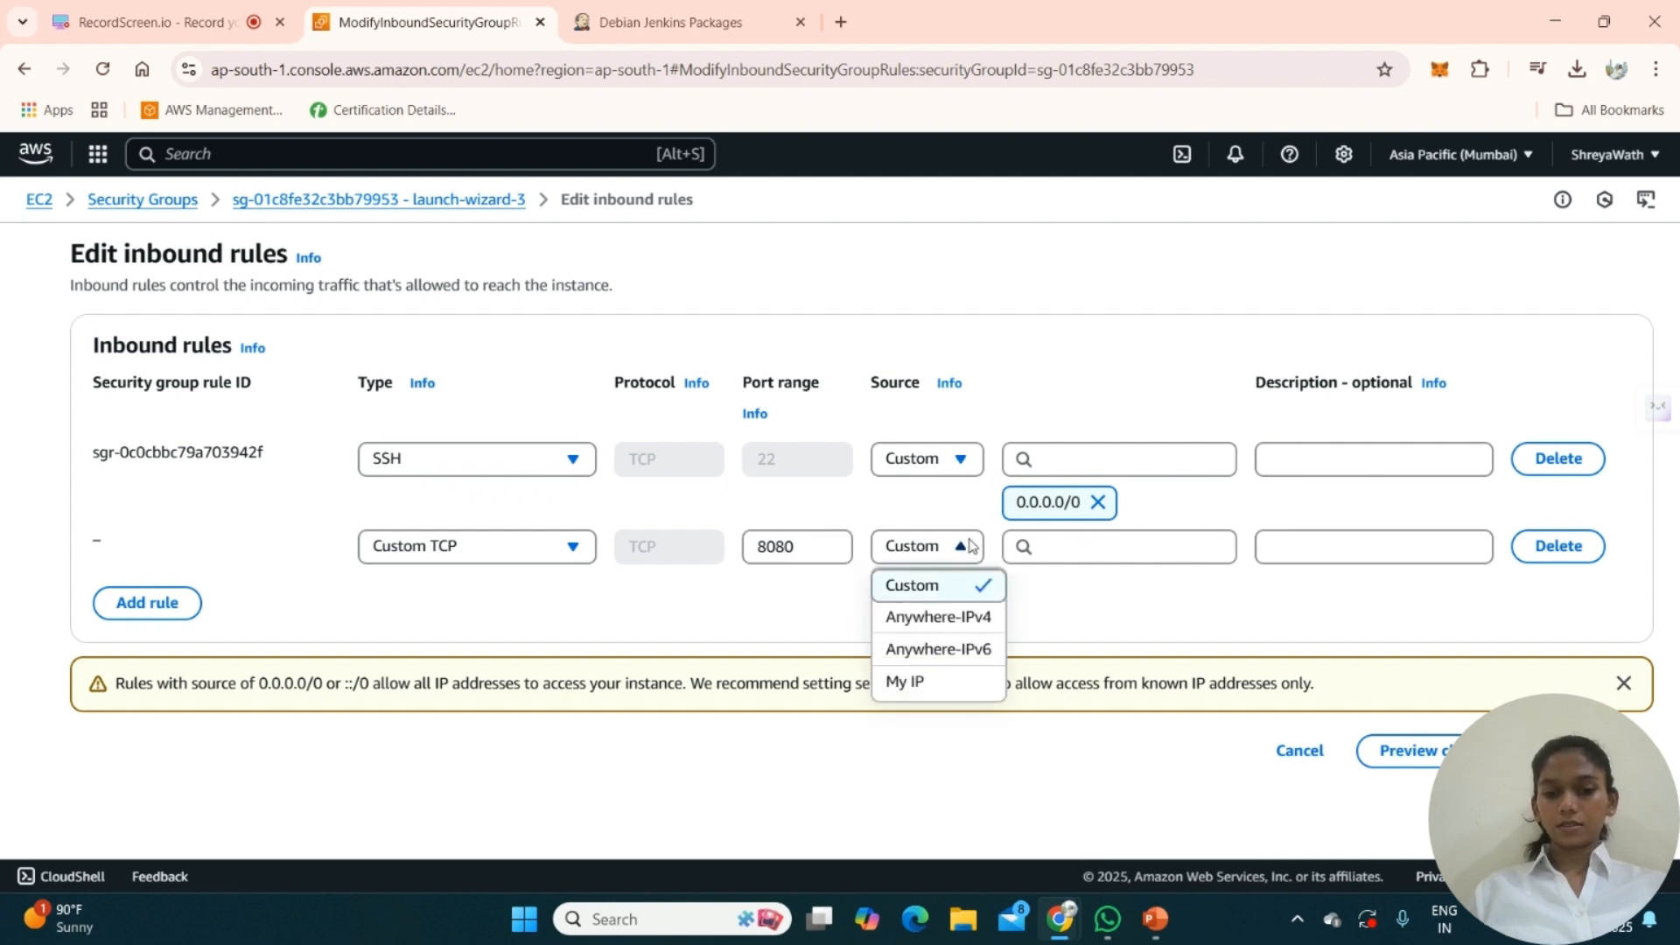
{"action": "left_click", "coordinate": [1000, 618]}
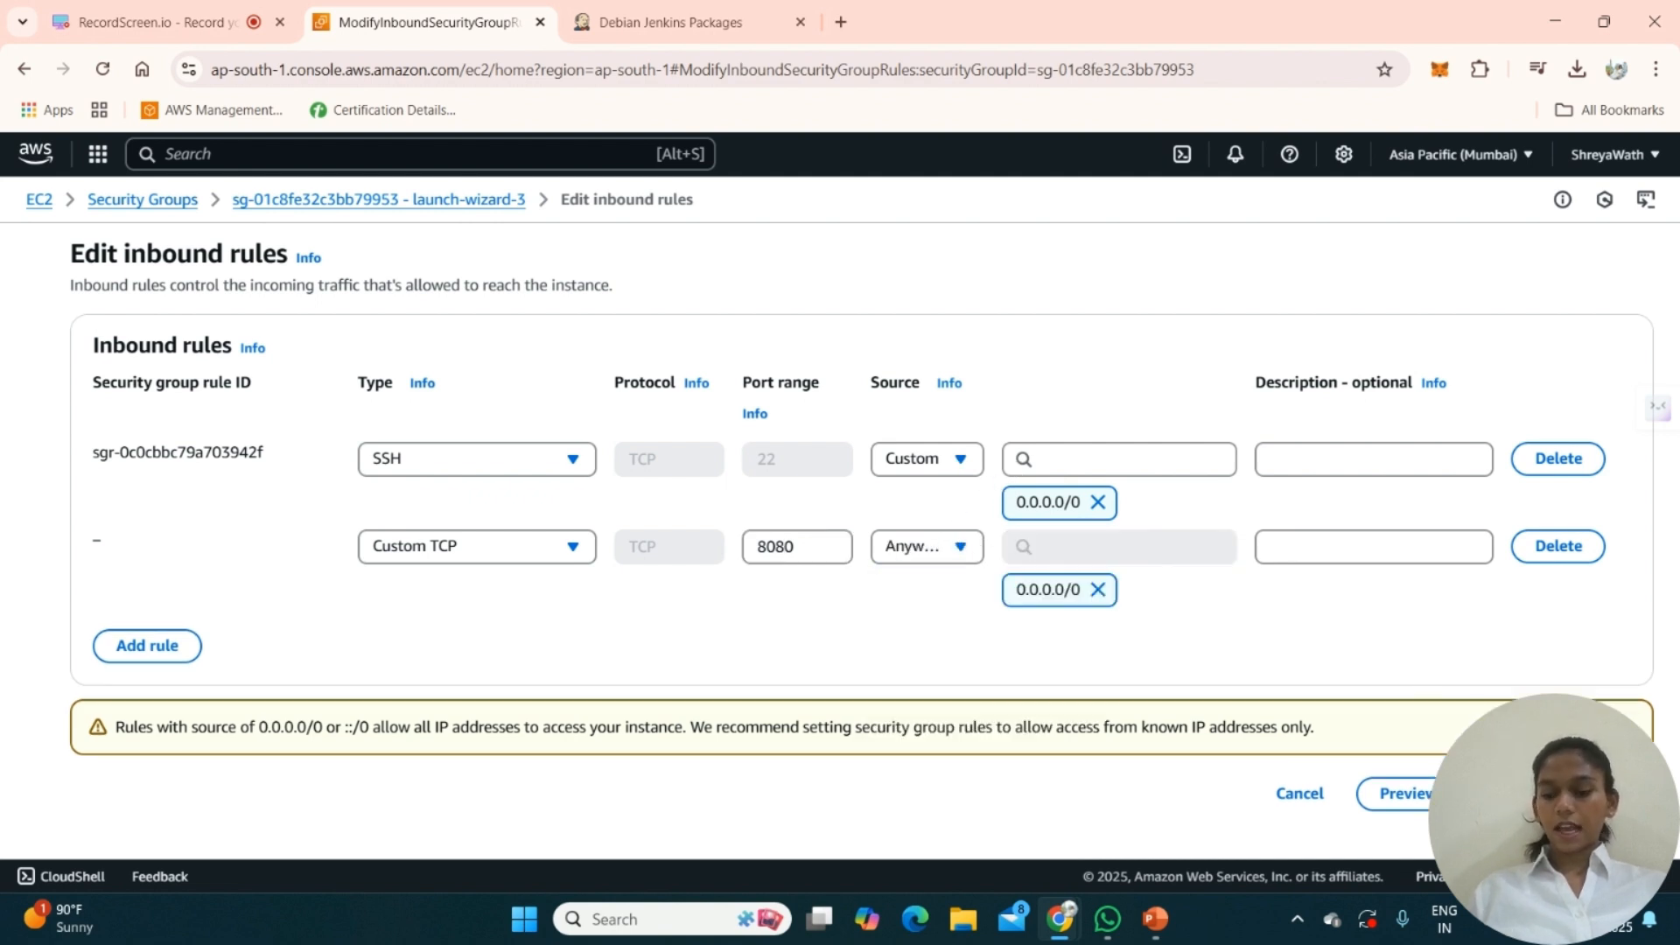
{"action": "left_click", "coordinate": [1532, 793]}
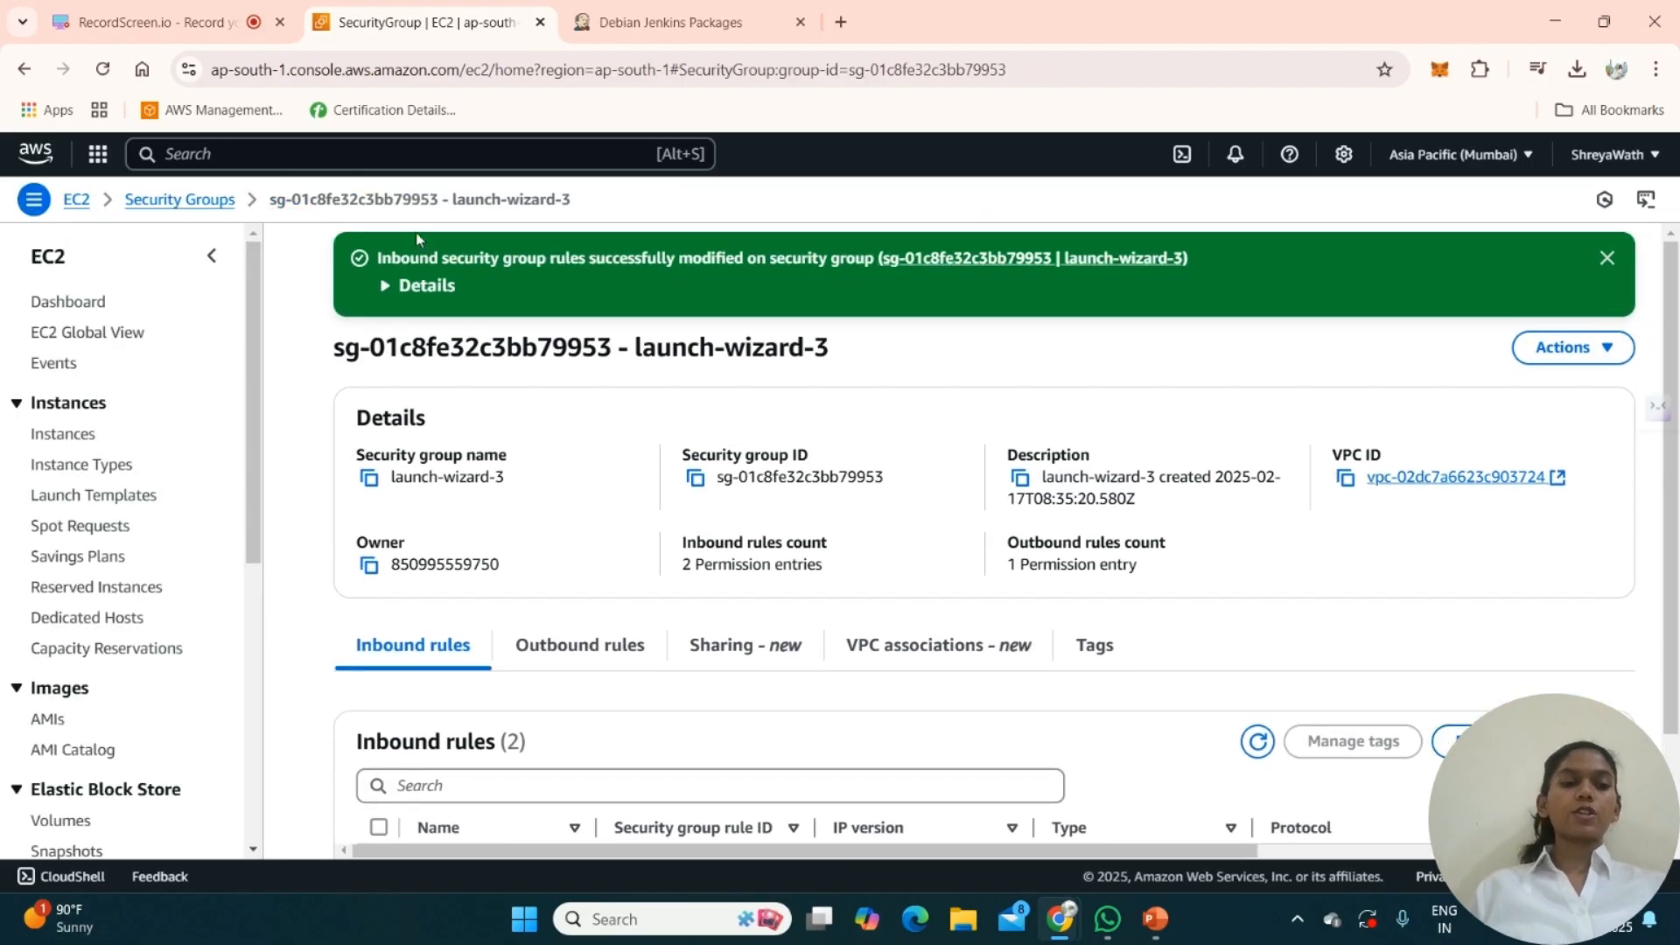
- Connect to the Jenkins instance through EC2 Instance Connect as user ubuntu
{"action": "left_click", "coordinate": [38, 436]}
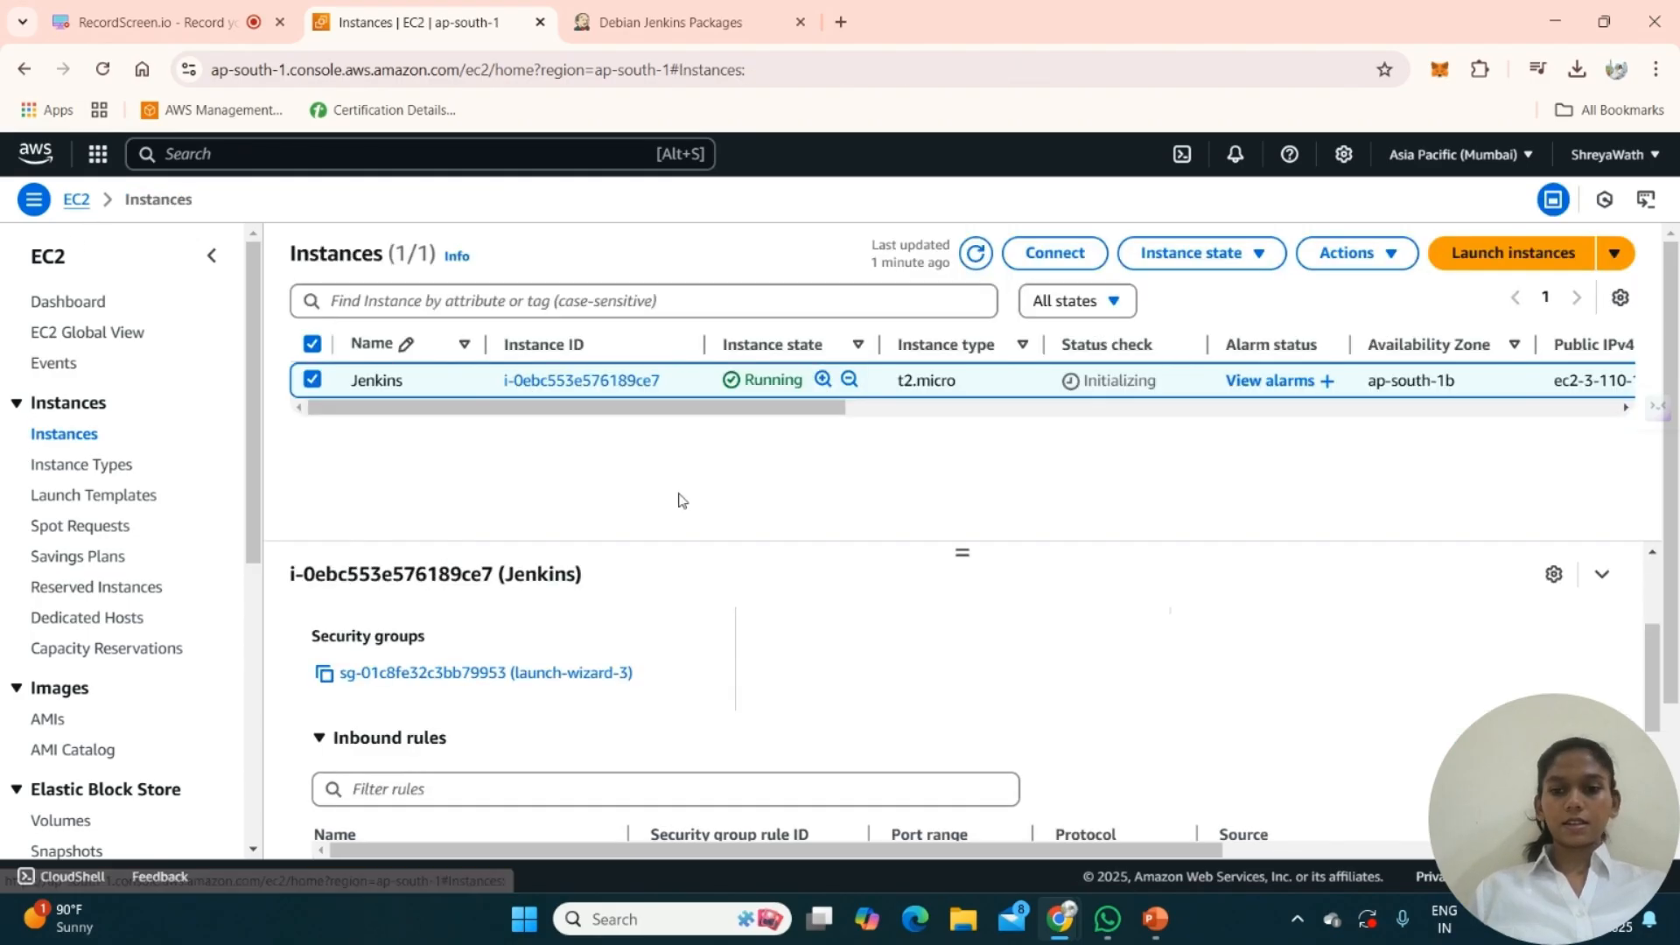
{"action": "left_click", "coordinate": [1056, 255]}
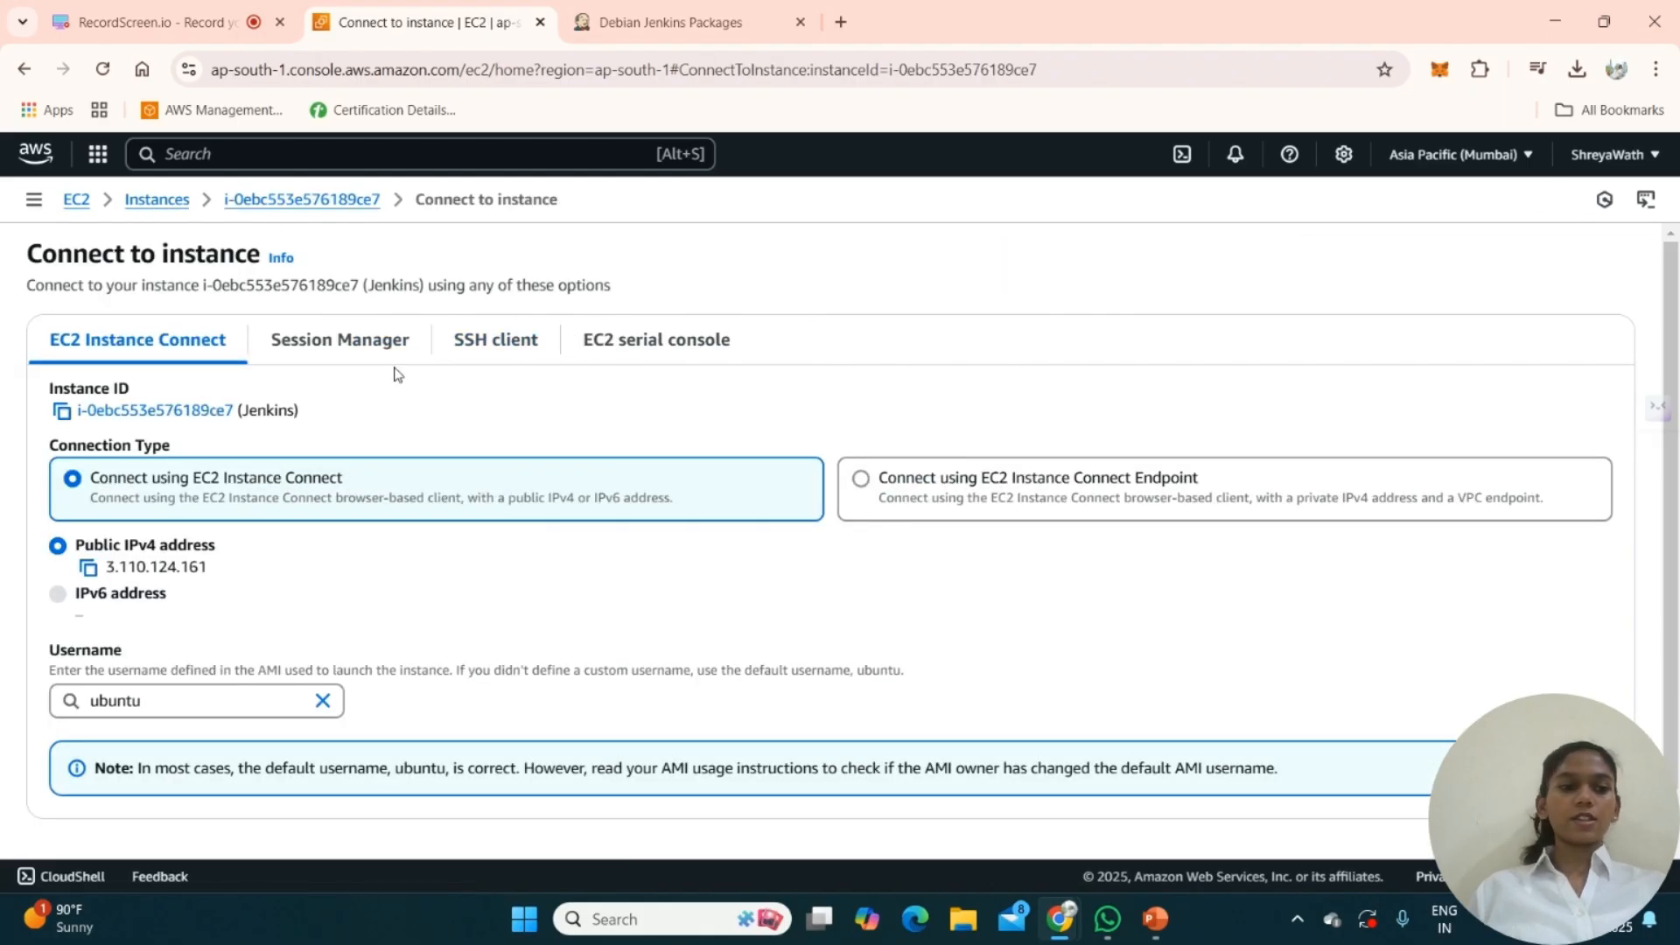
{"action": "scroll", "coordinate": [540, 493], "scroll_direction": "down", "scroll_amount": 1}
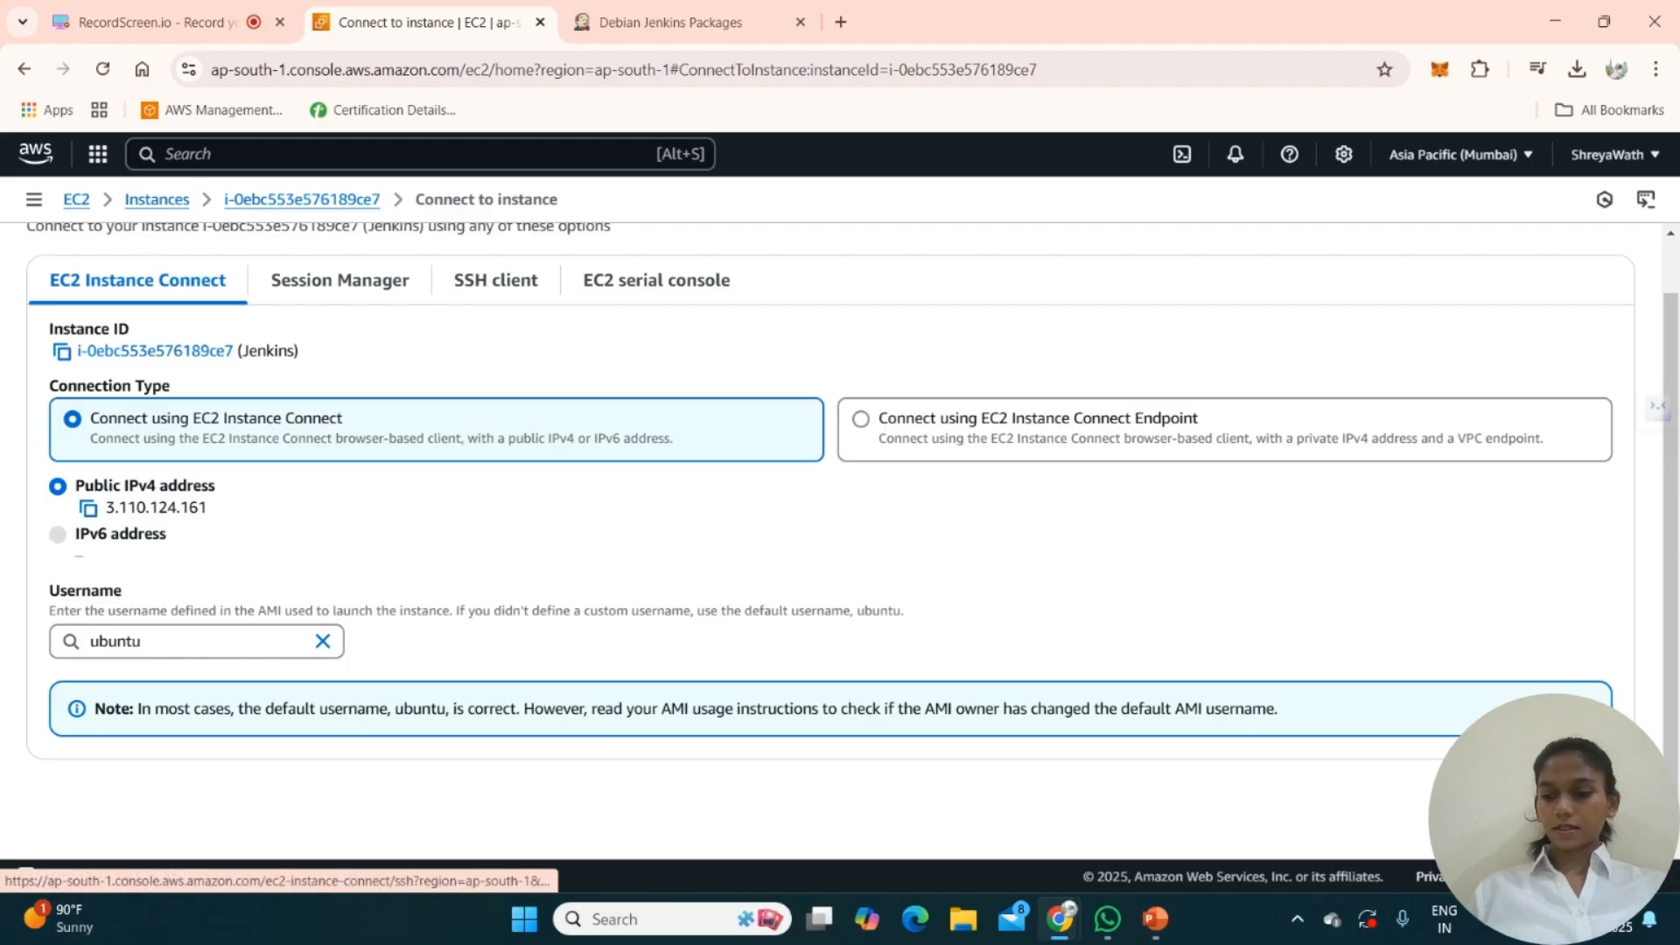
{"action": "left_click", "coordinate": [1590, 795]}
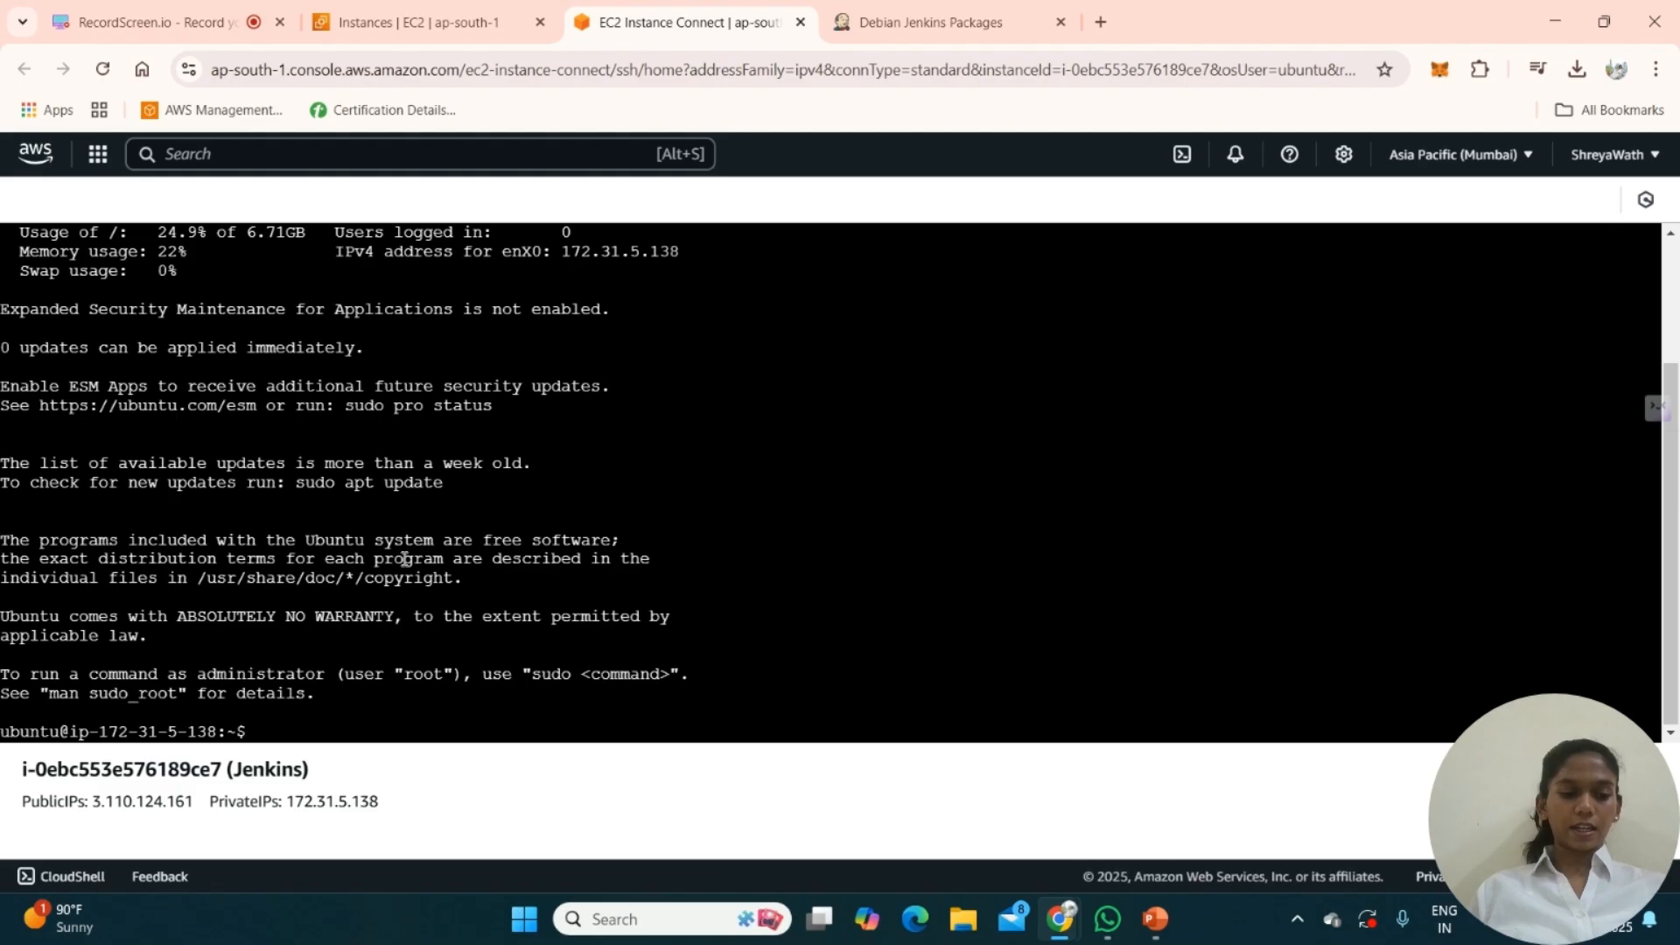
- Run sudo apt update in the instance terminal
{"action": "left_click", "coordinate": [255, 726]}
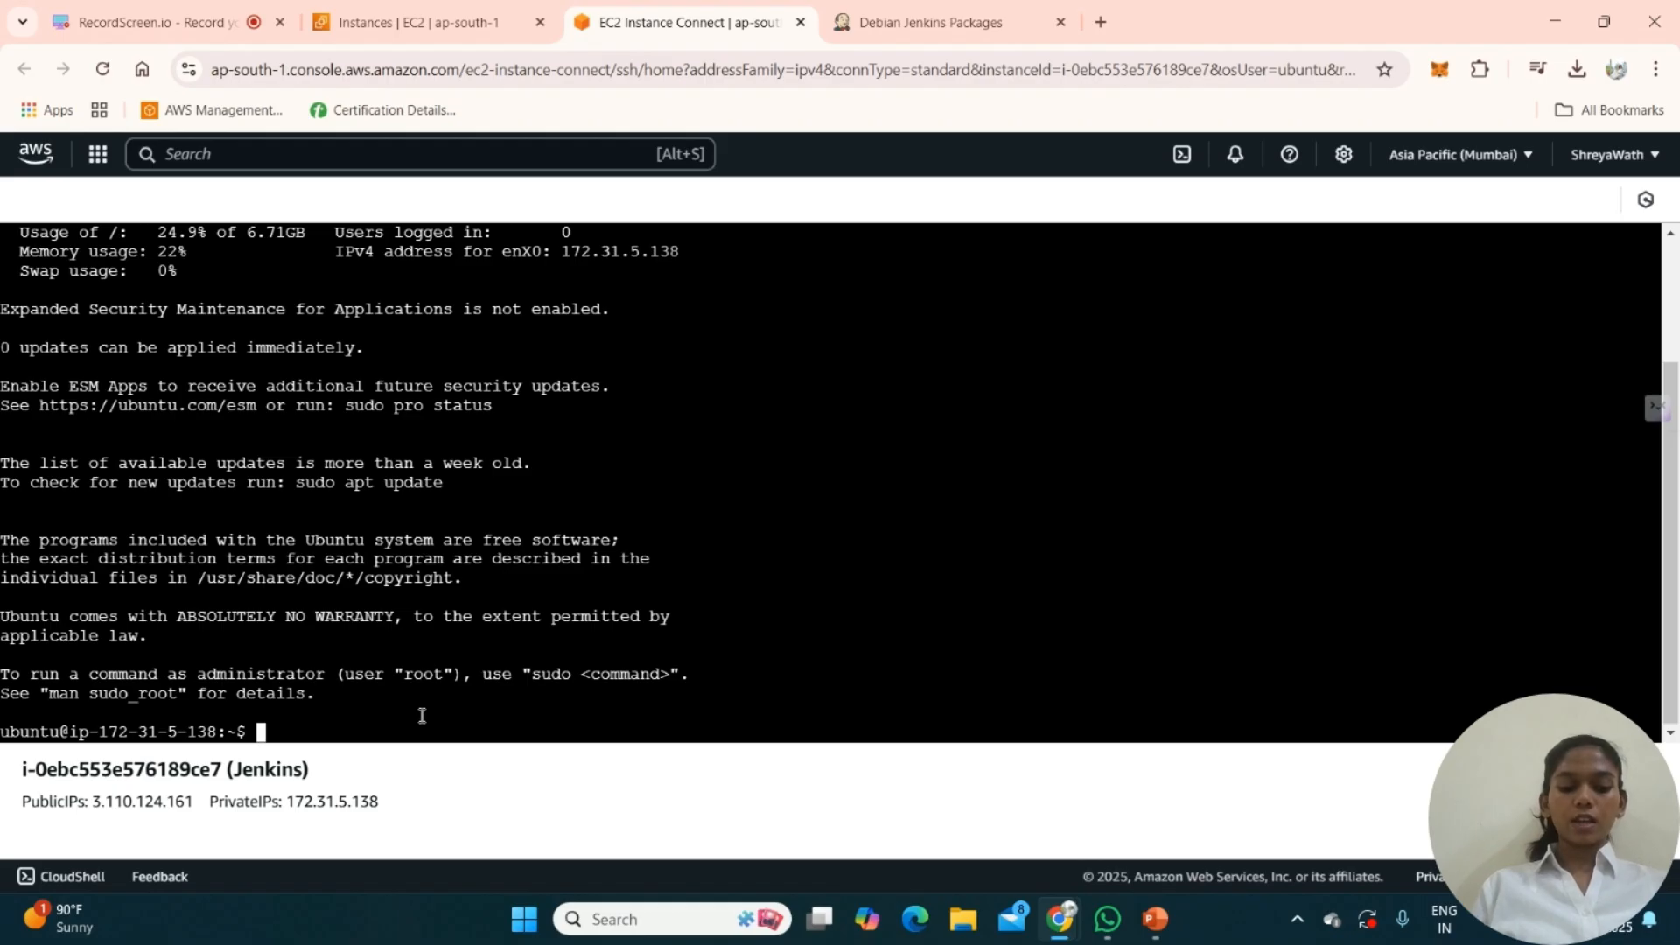
{"action": "type", "text": "sudo "}
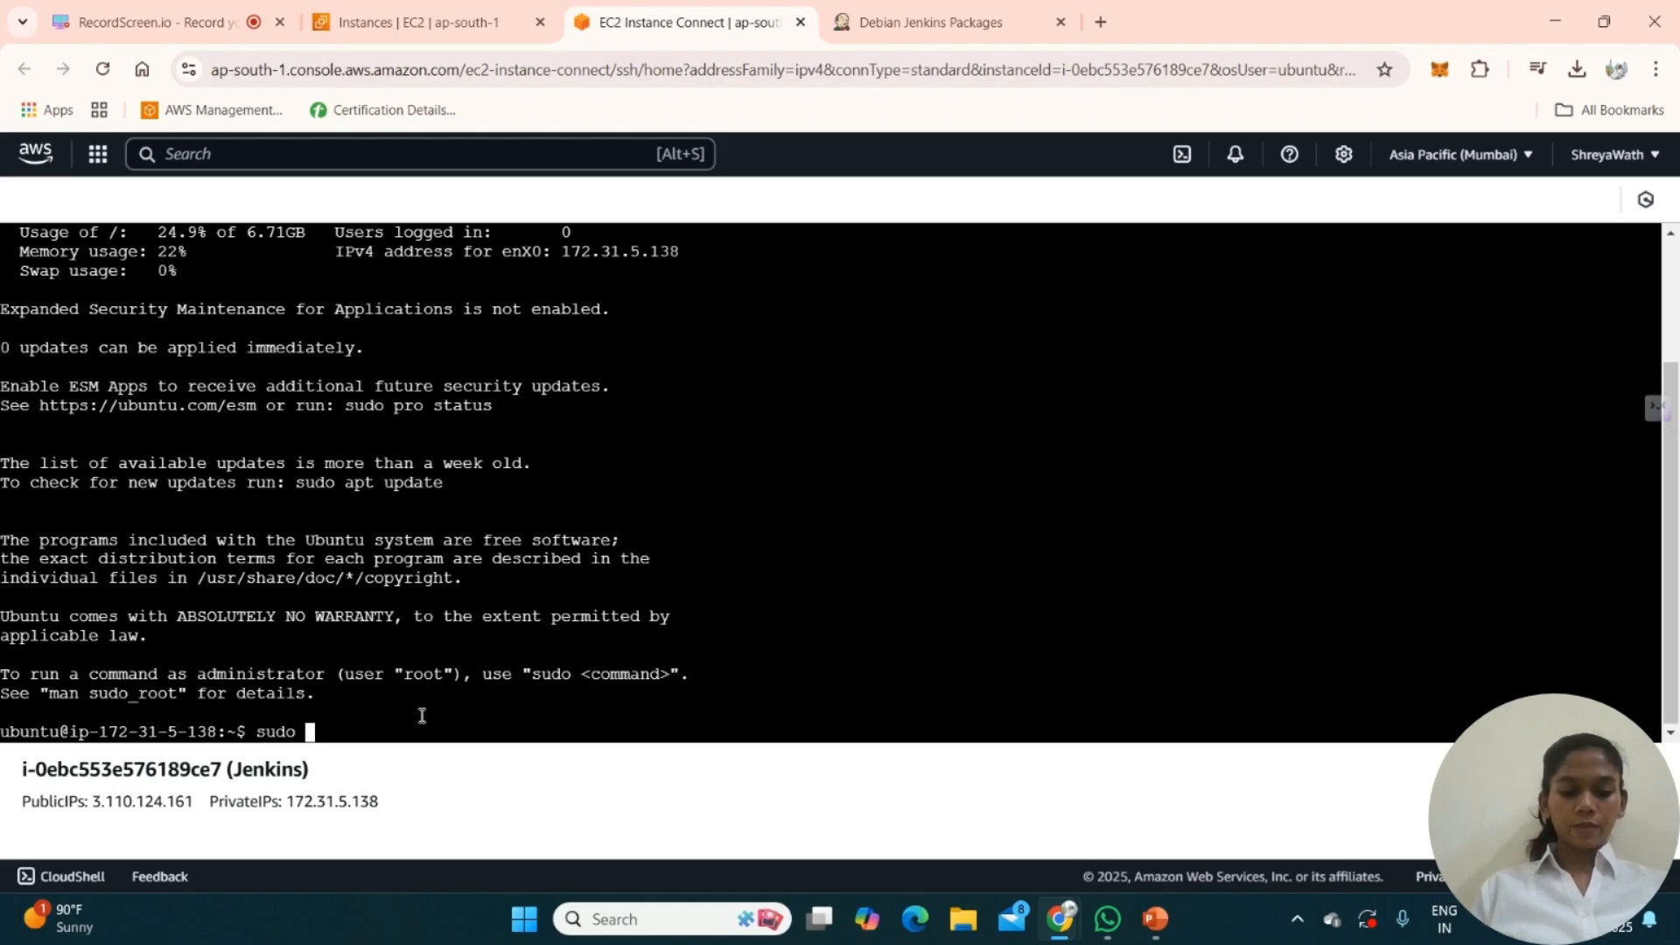
{"action": "type", "text": "apt u"}
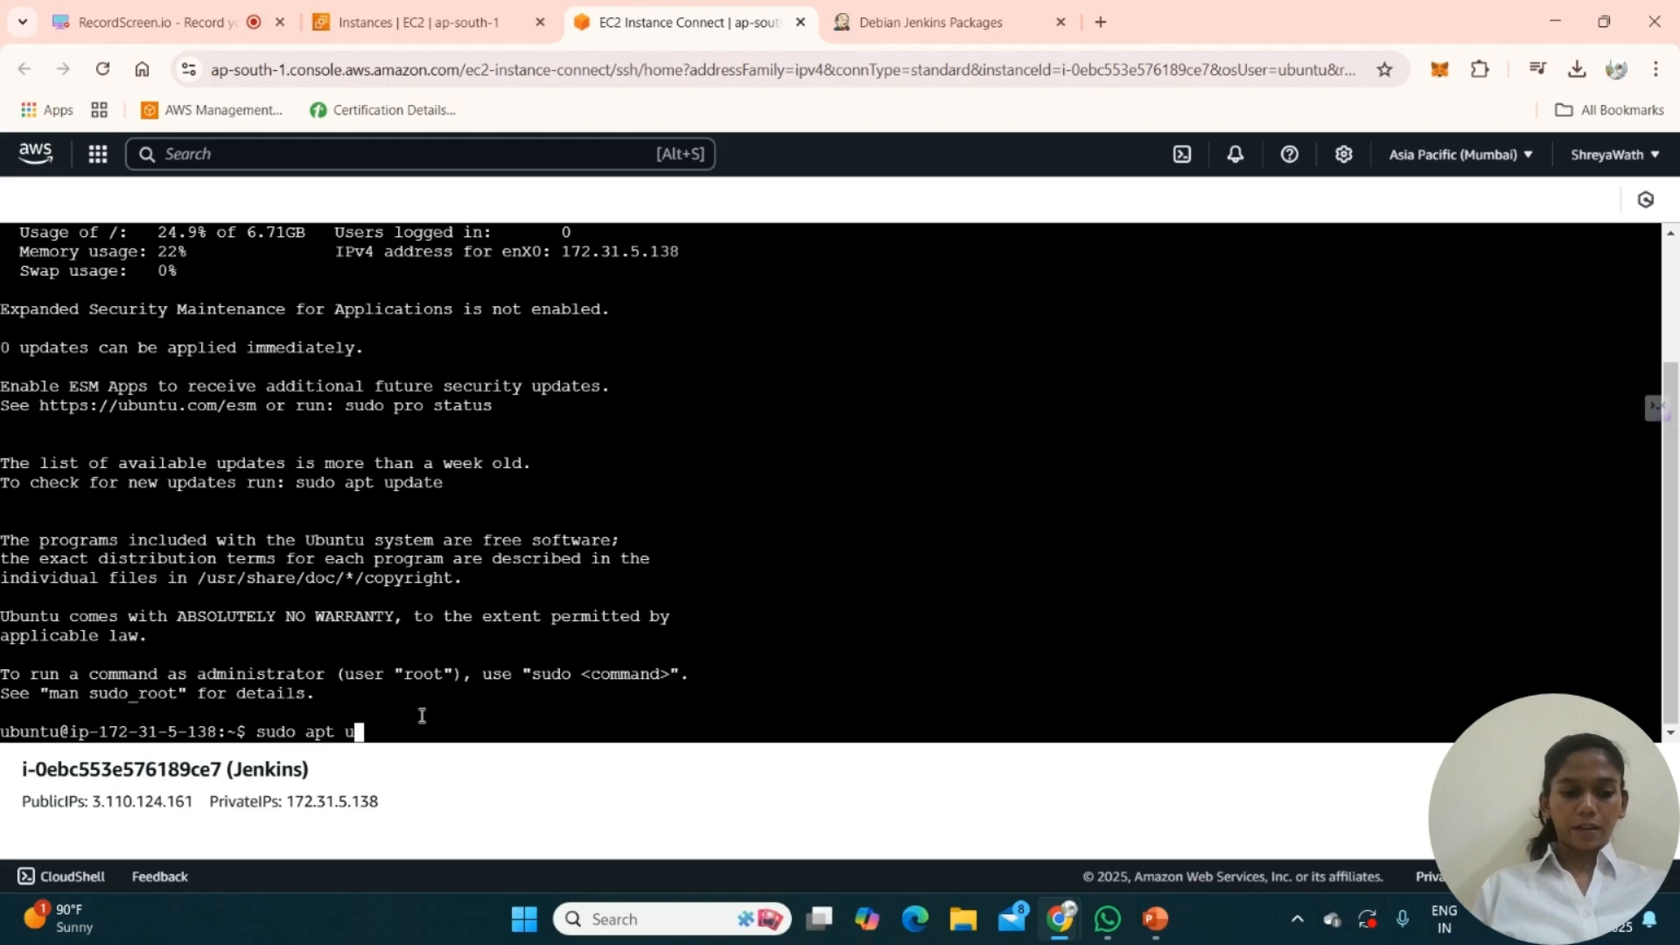
{"action": "type", "text": "pdate"}
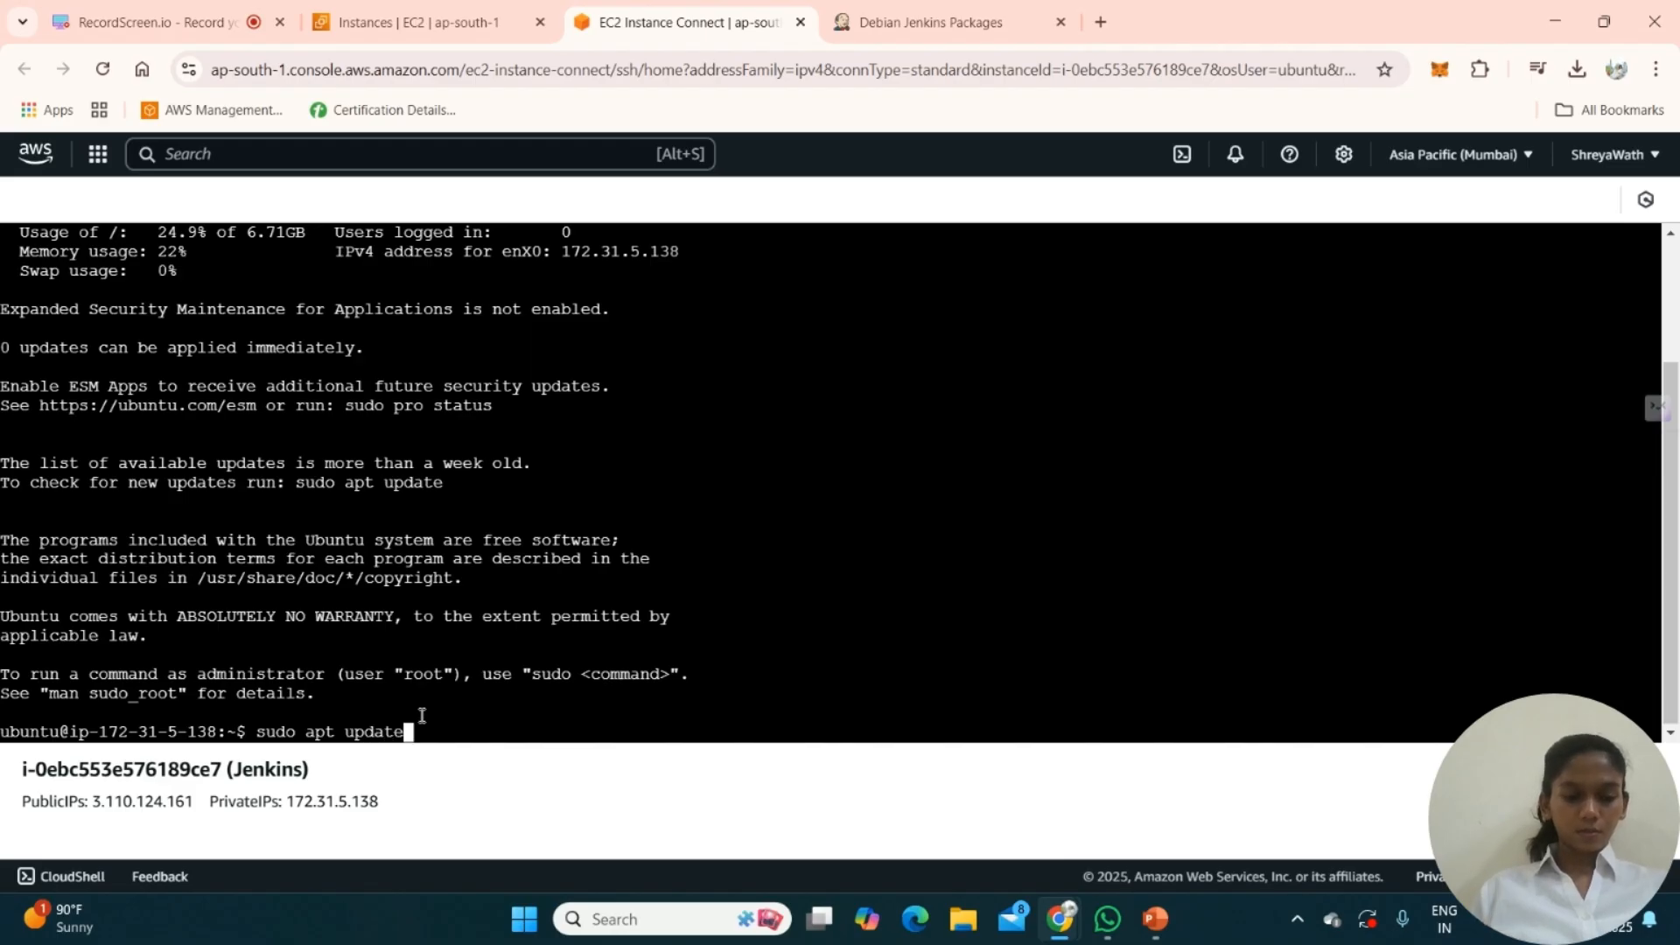
{"action": "key", "text": "Return"}
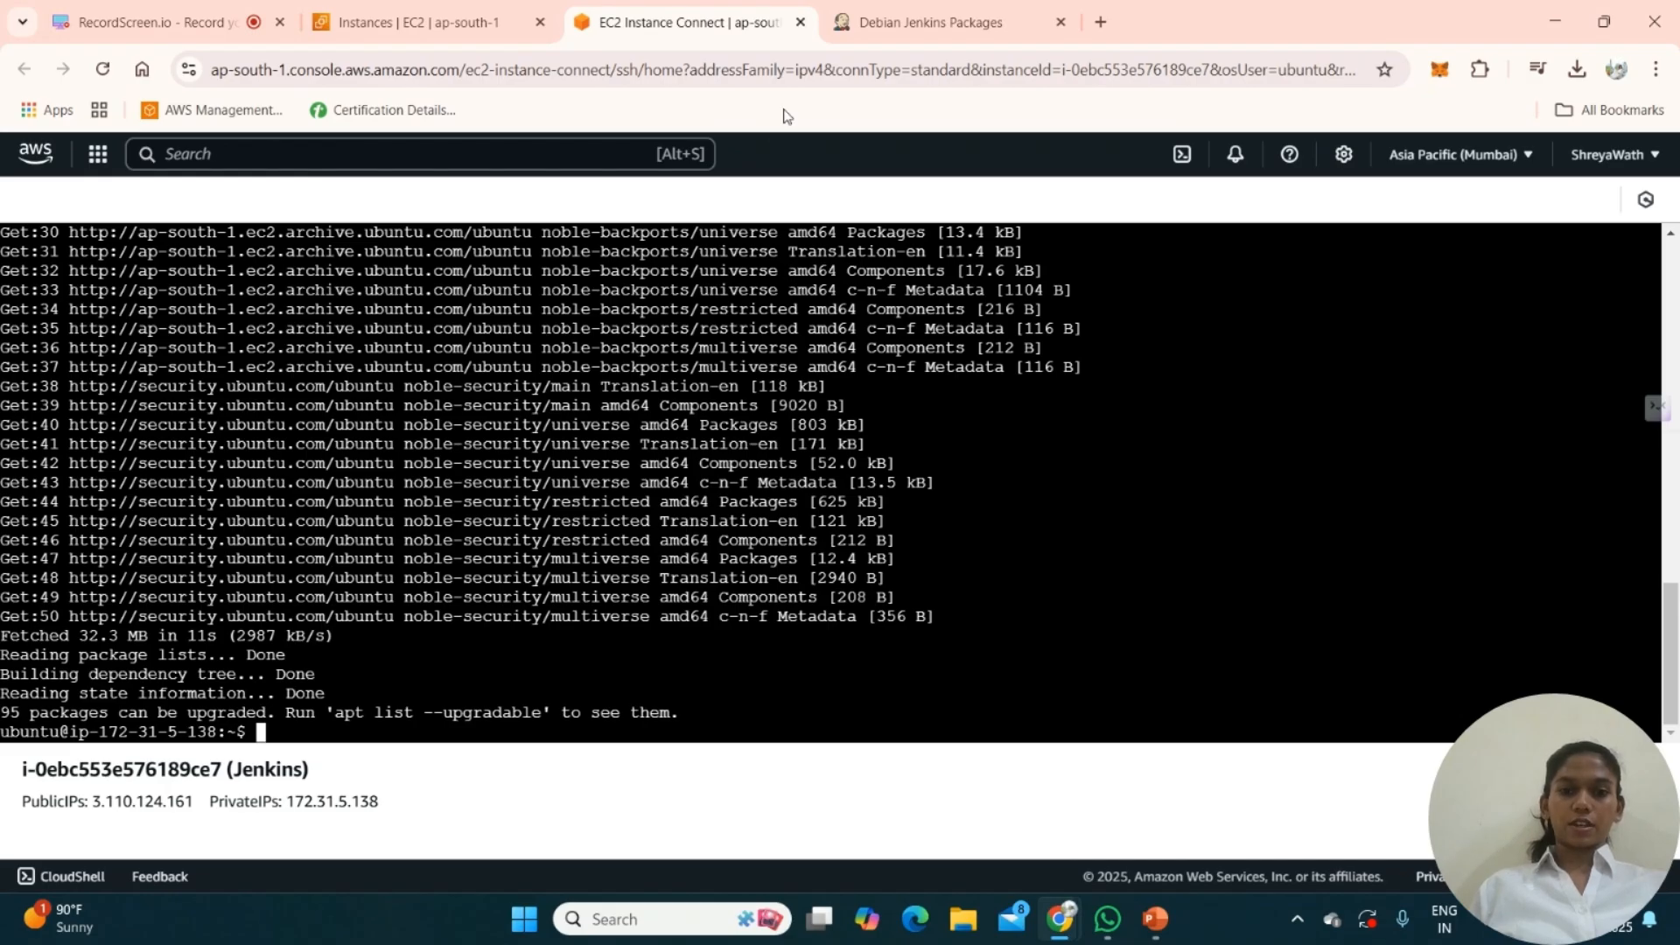
- Copy the Jenkins keyring wget command from the Debian packages page and run it in the terminal
{"action": "left_click", "coordinate": [893, 9]}
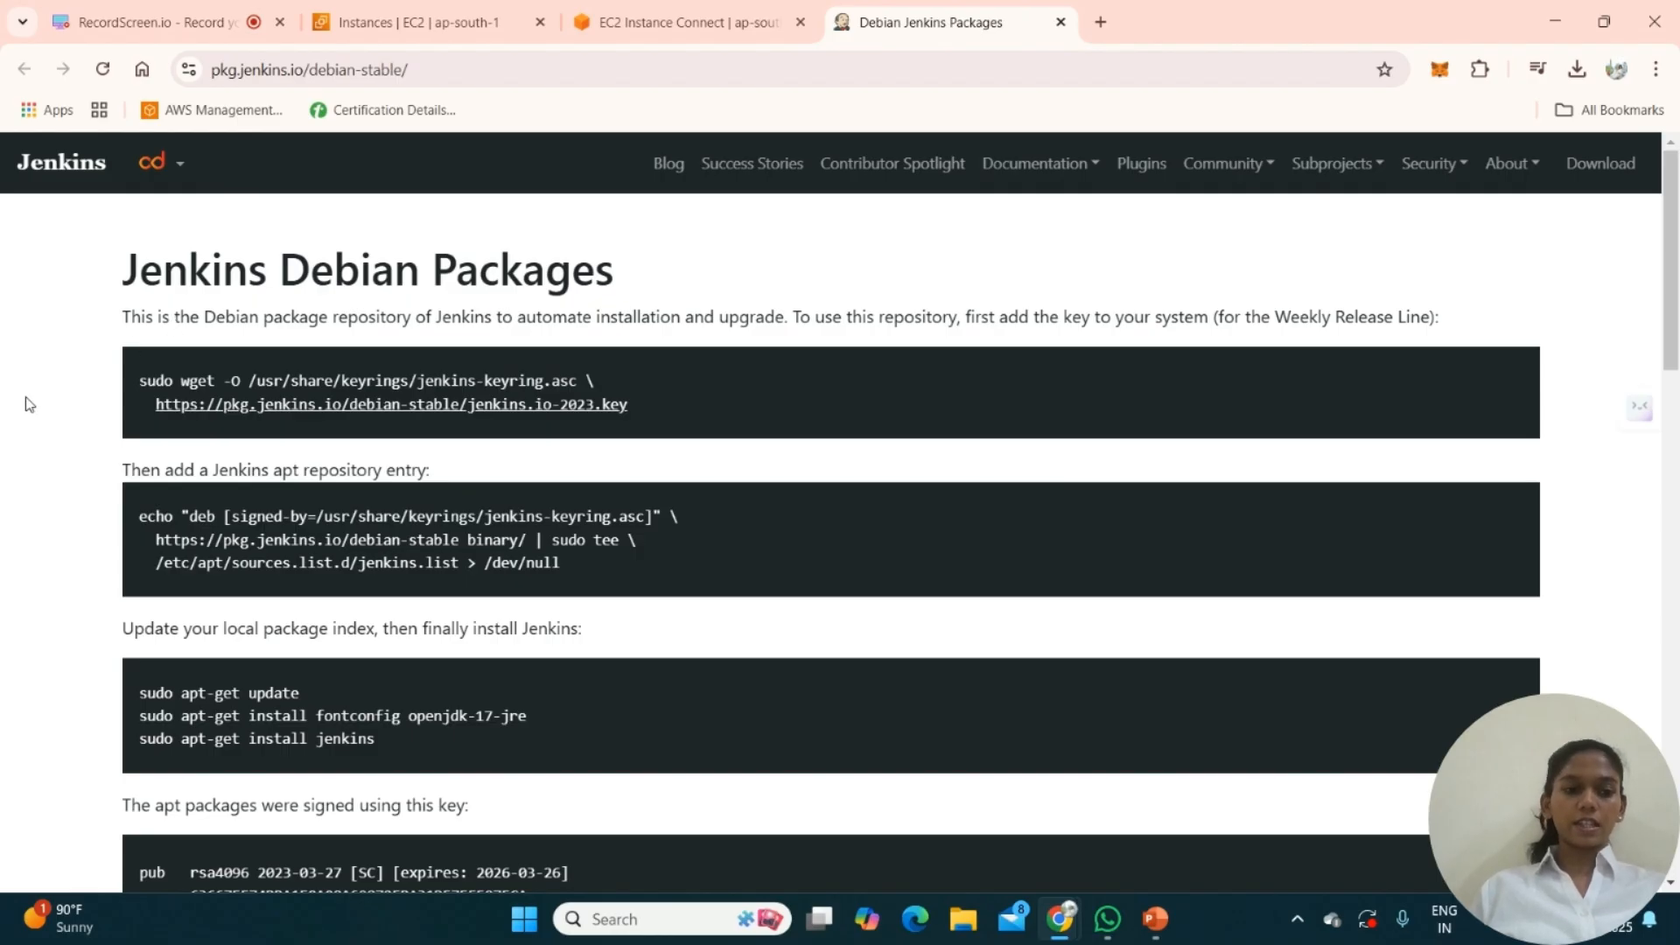
{"action": "left_click_drag", "start_coordinate": [141, 383], "coordinate": [797, 416]}
{"action": "key", "text": "ctrl+c"}
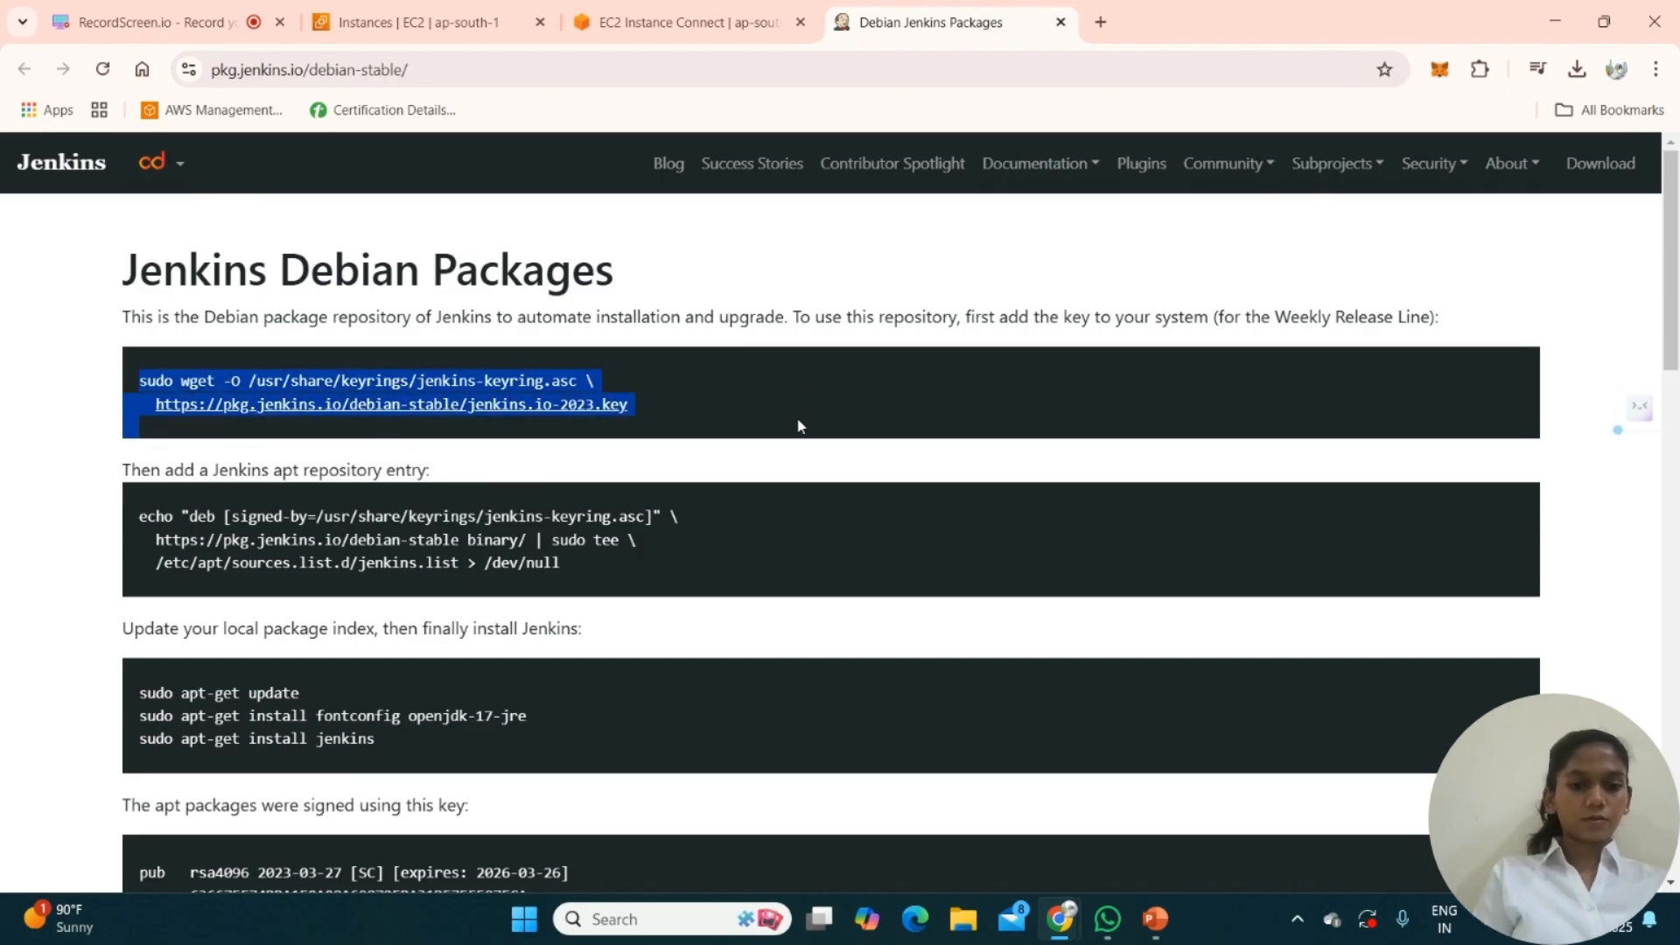
{"action": "left_click", "coordinate": [668, 11]}
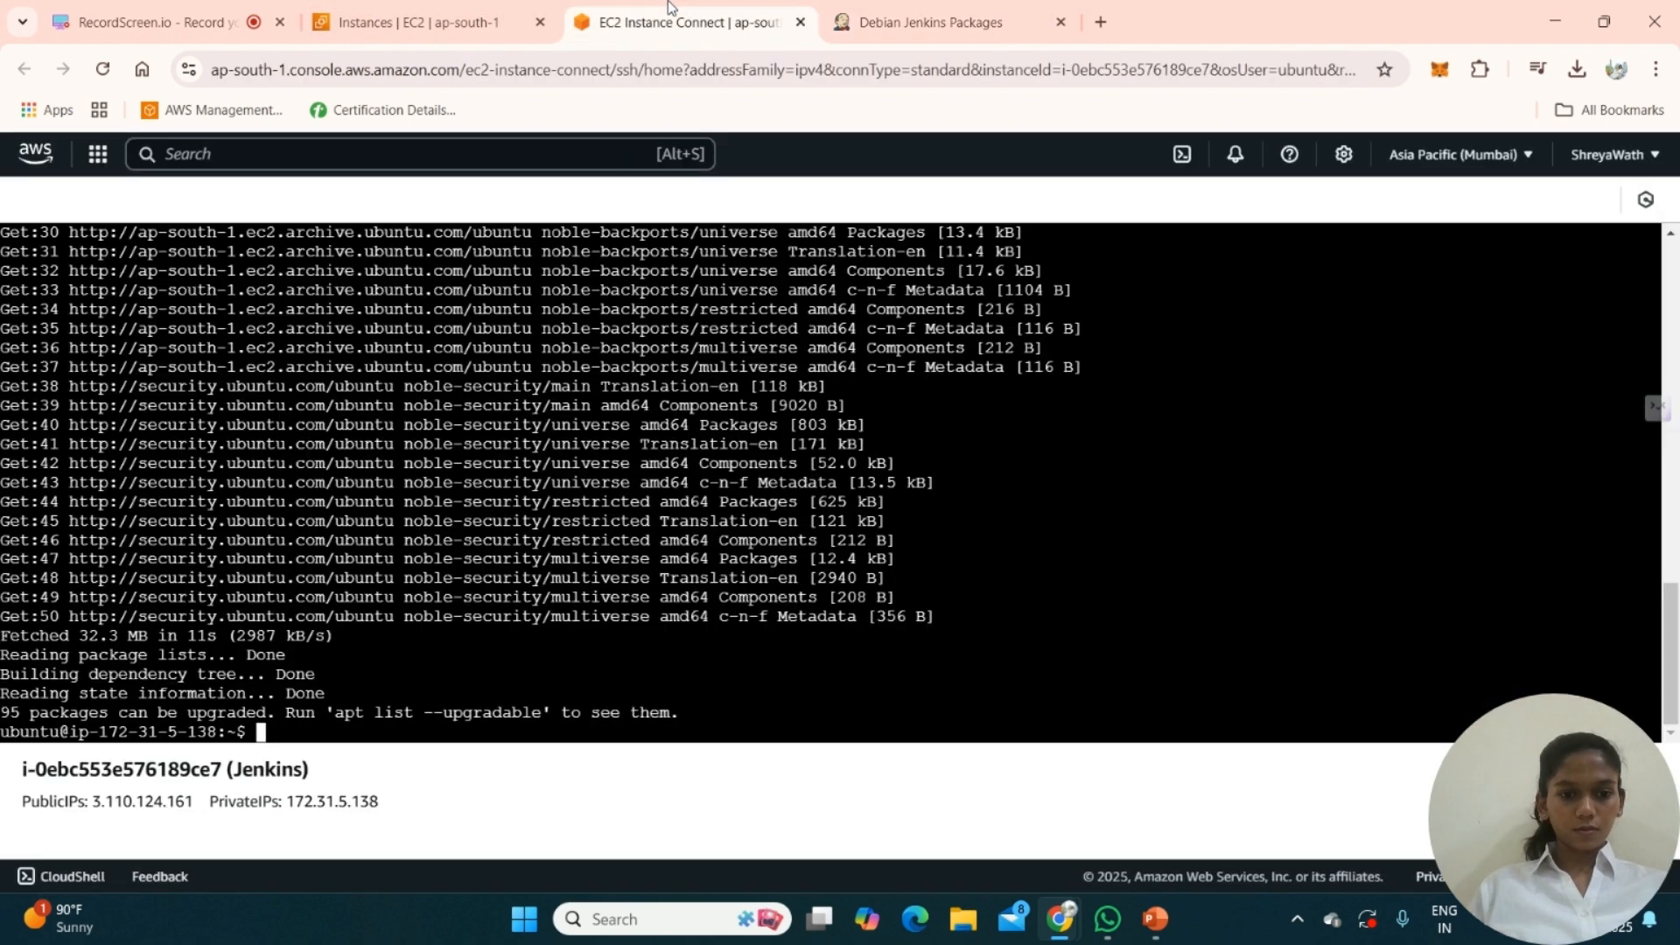
{"action": "right_click", "coordinate": [257, 733]}
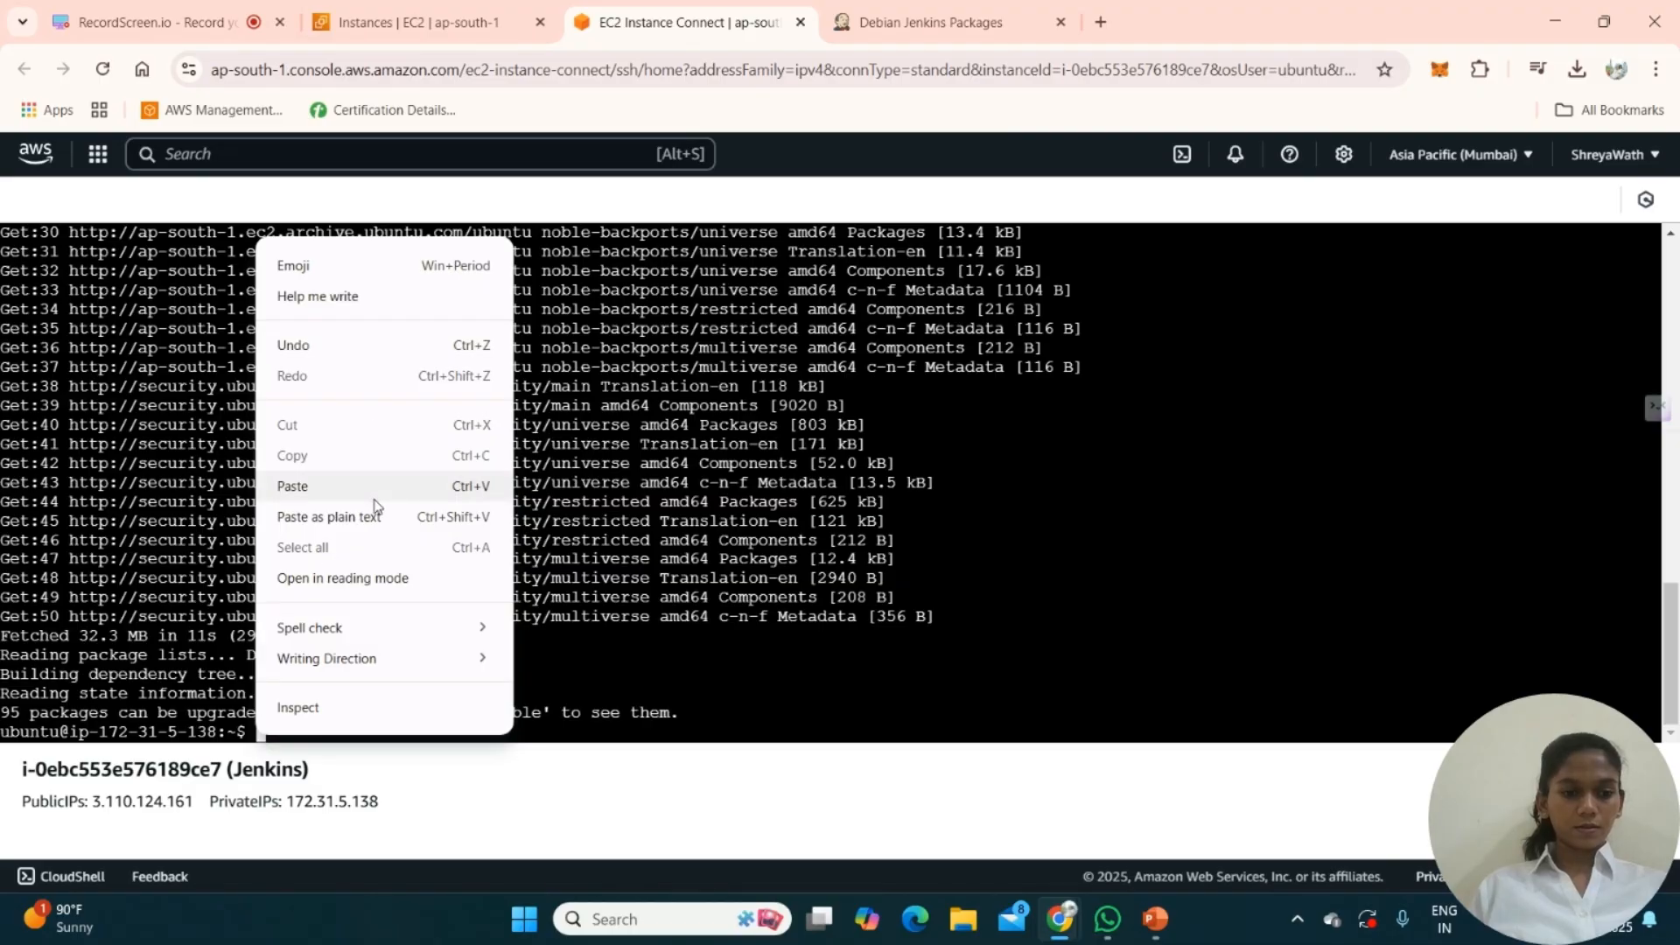
{"action": "left_click", "coordinate": [375, 499]}
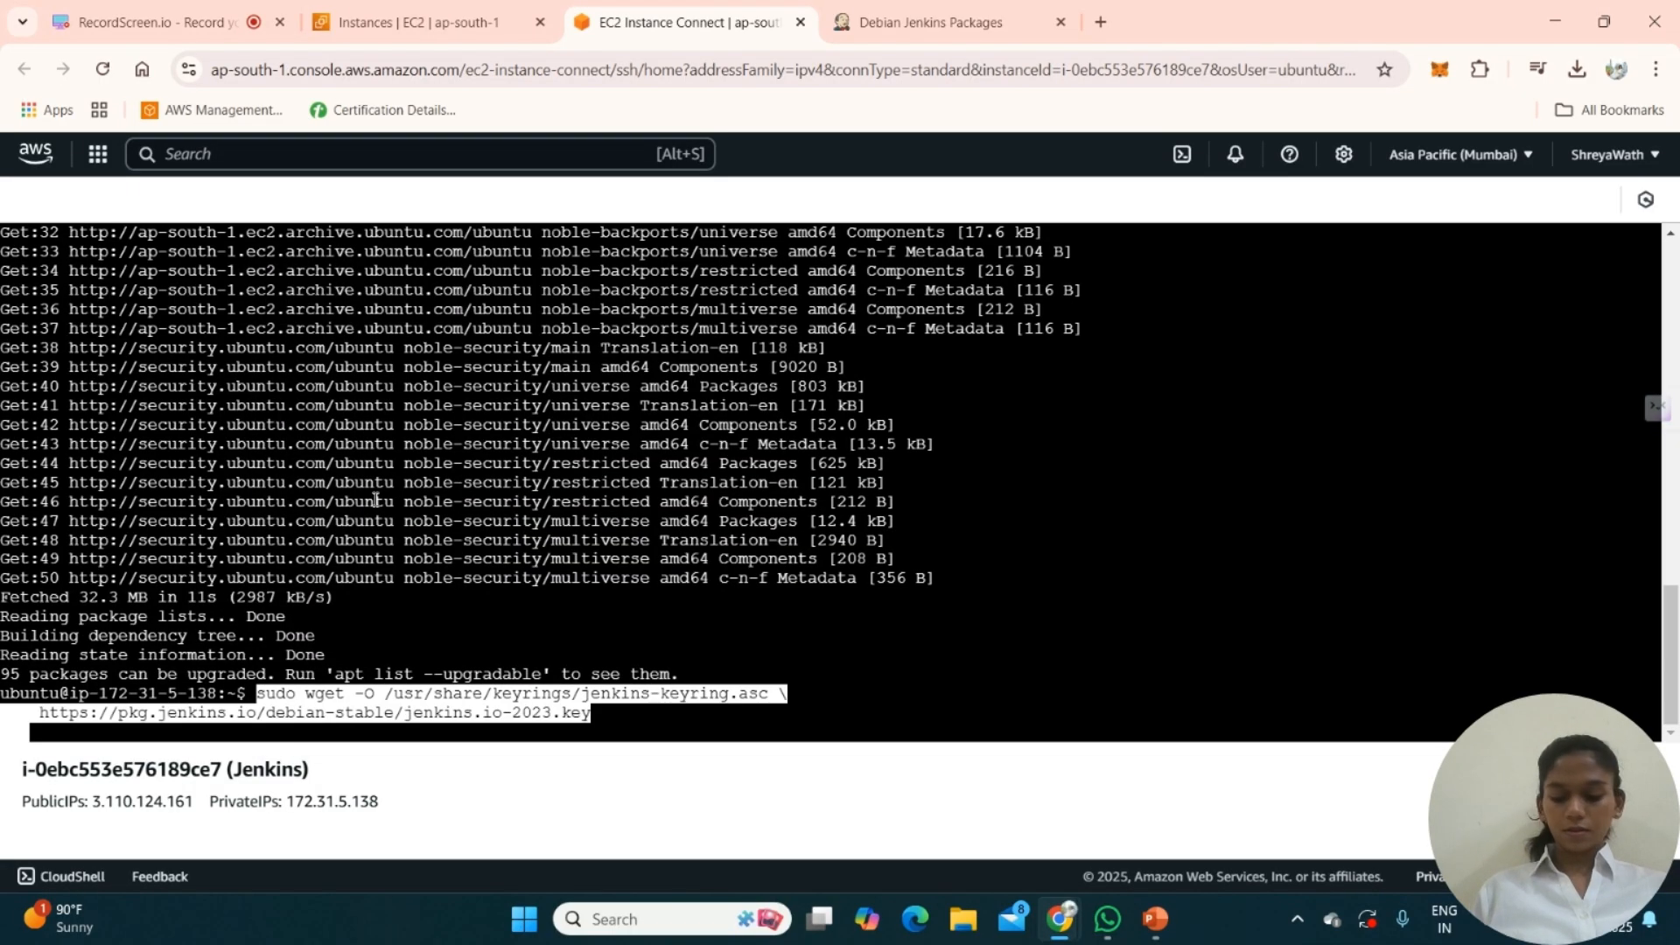
{"action": "key", "text": "Return"}
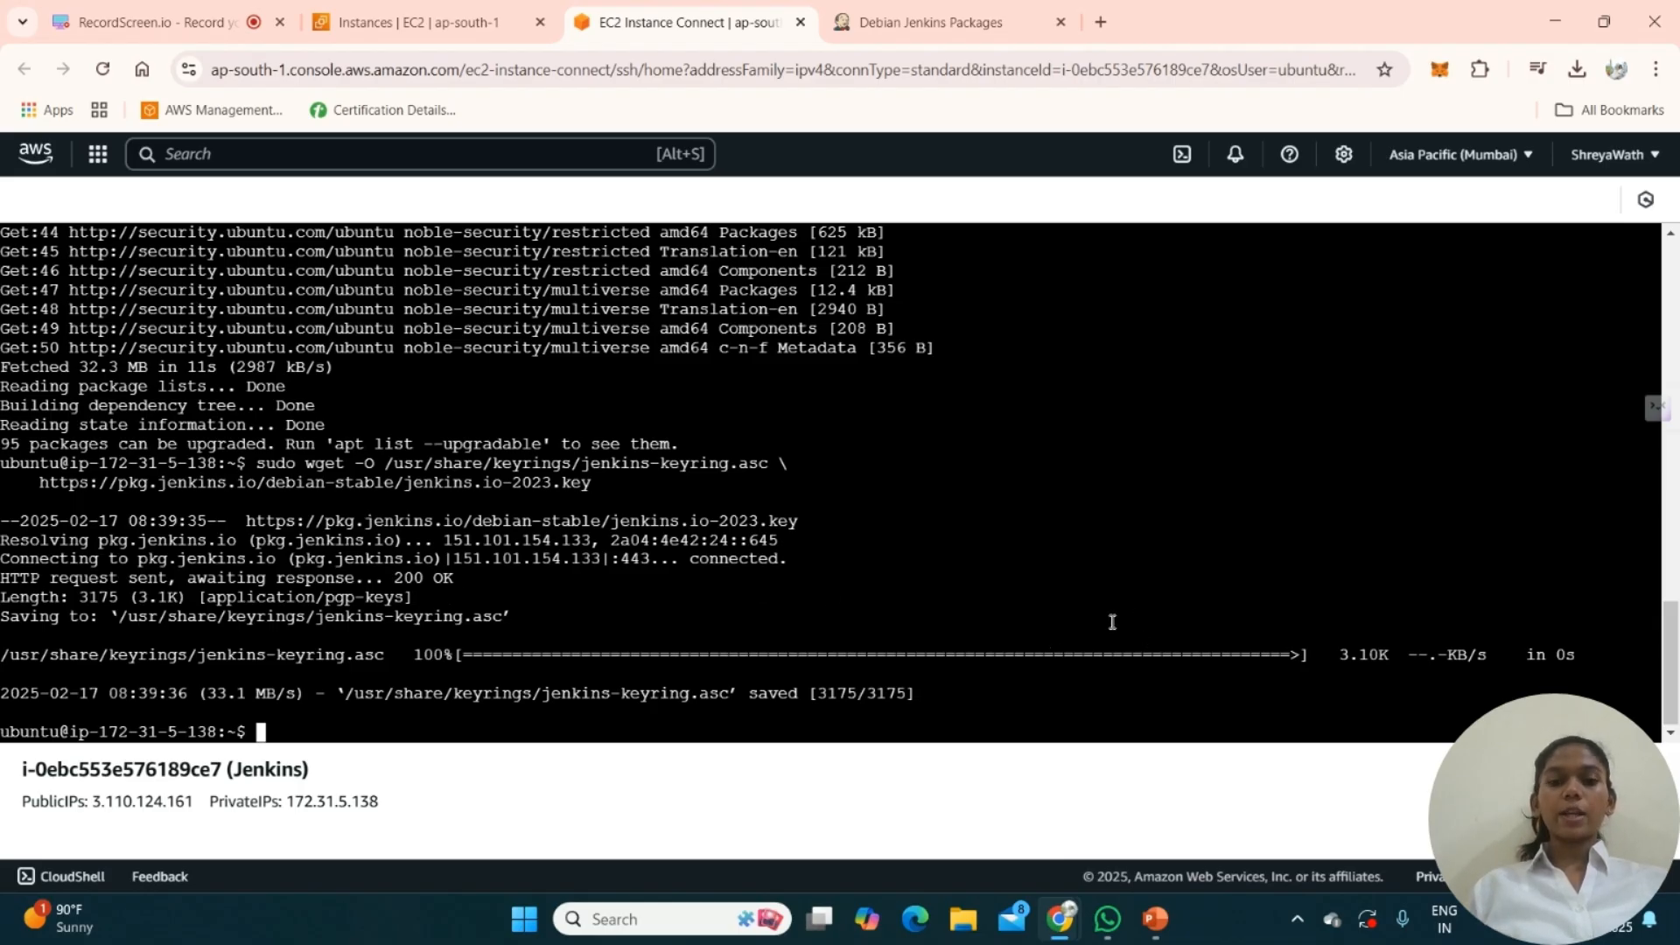
- Copy the echo/tee Jenkins repository command and run it to write jenkins.list
{"action": "left_click", "coordinate": [995, 16]}
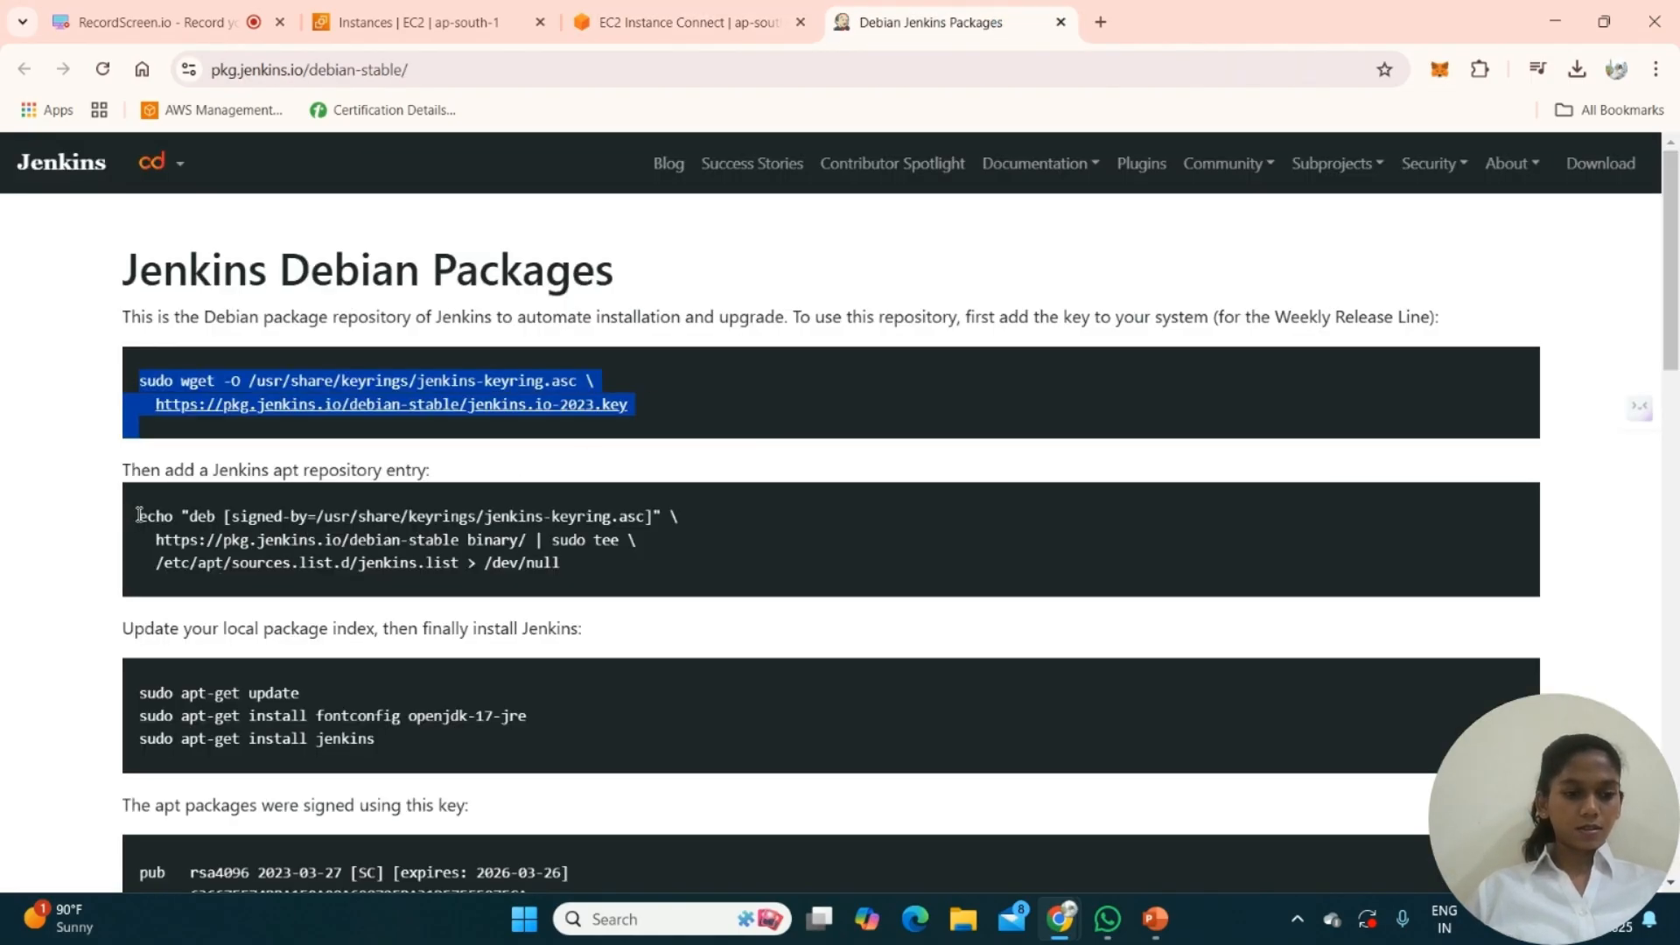
{"action": "left_click_drag", "start_coordinate": [138, 514], "coordinate": [613, 591]}
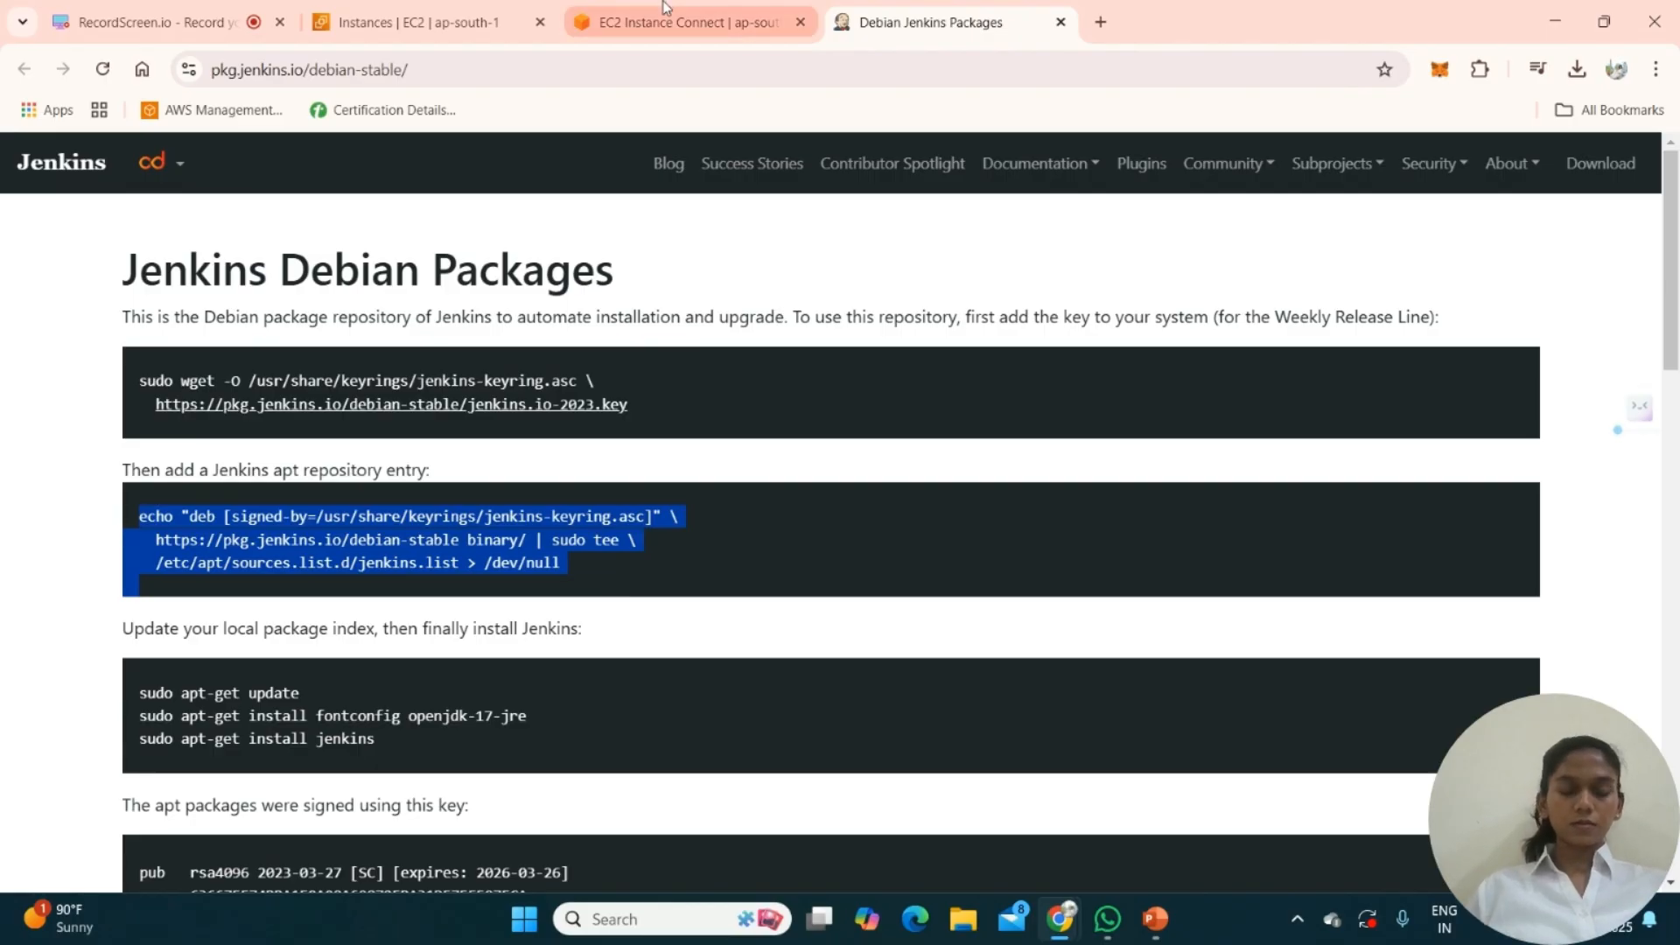
{"action": "left_click", "coordinate": [678, 22]}
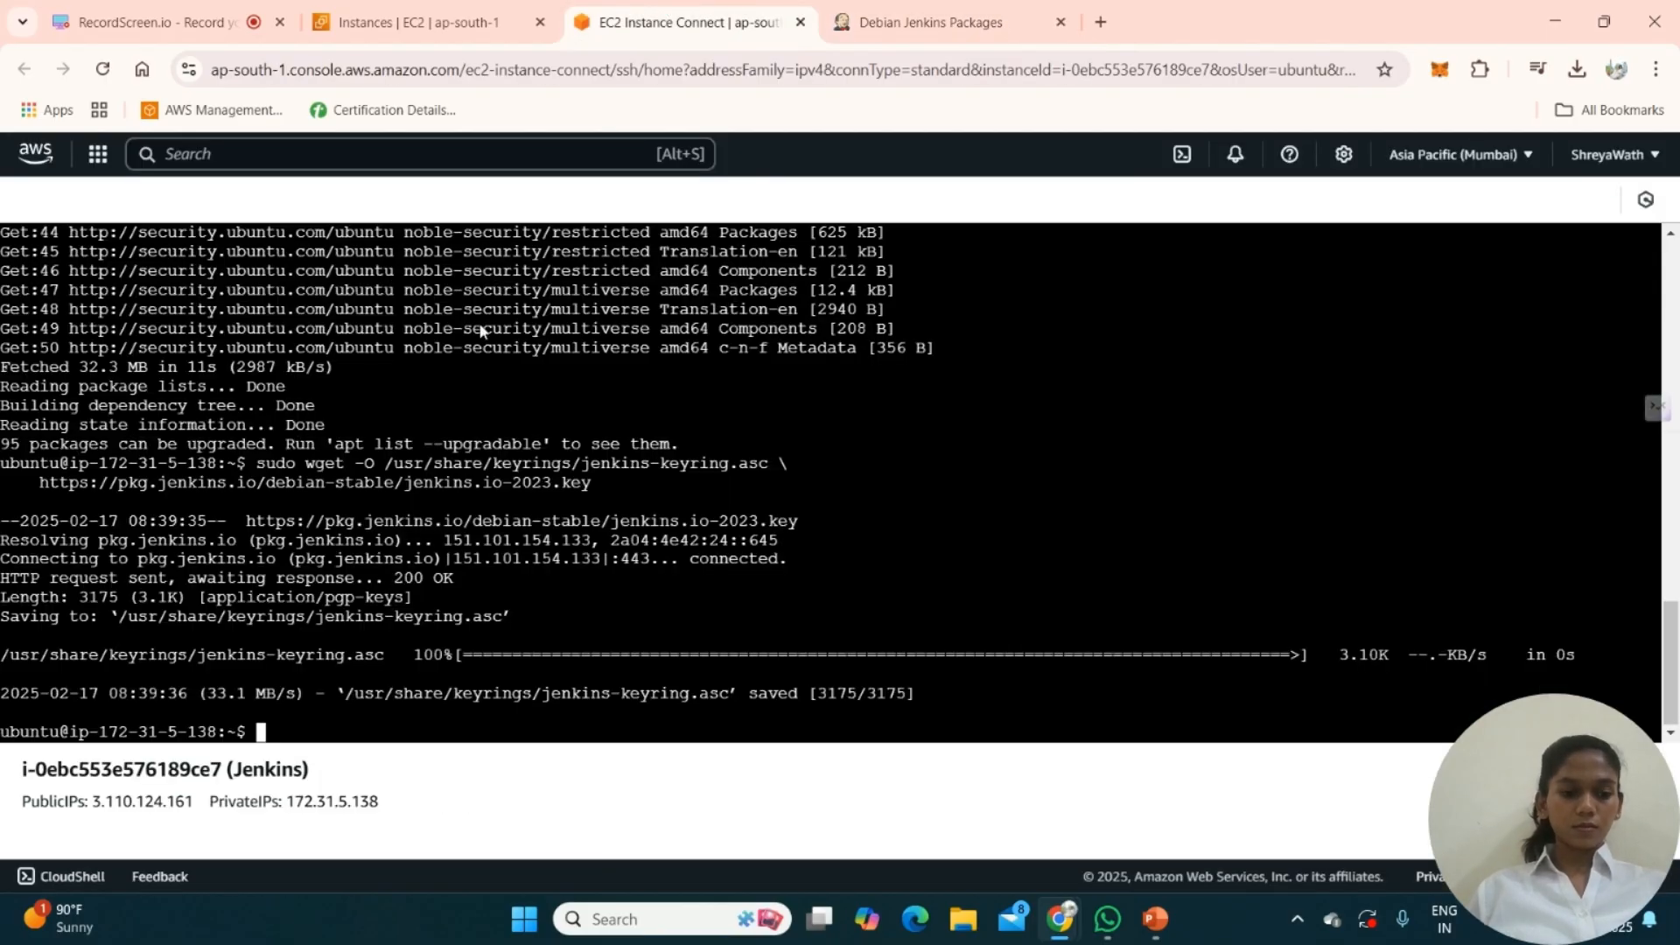
{"action": "right_click", "coordinate": [258, 738]}
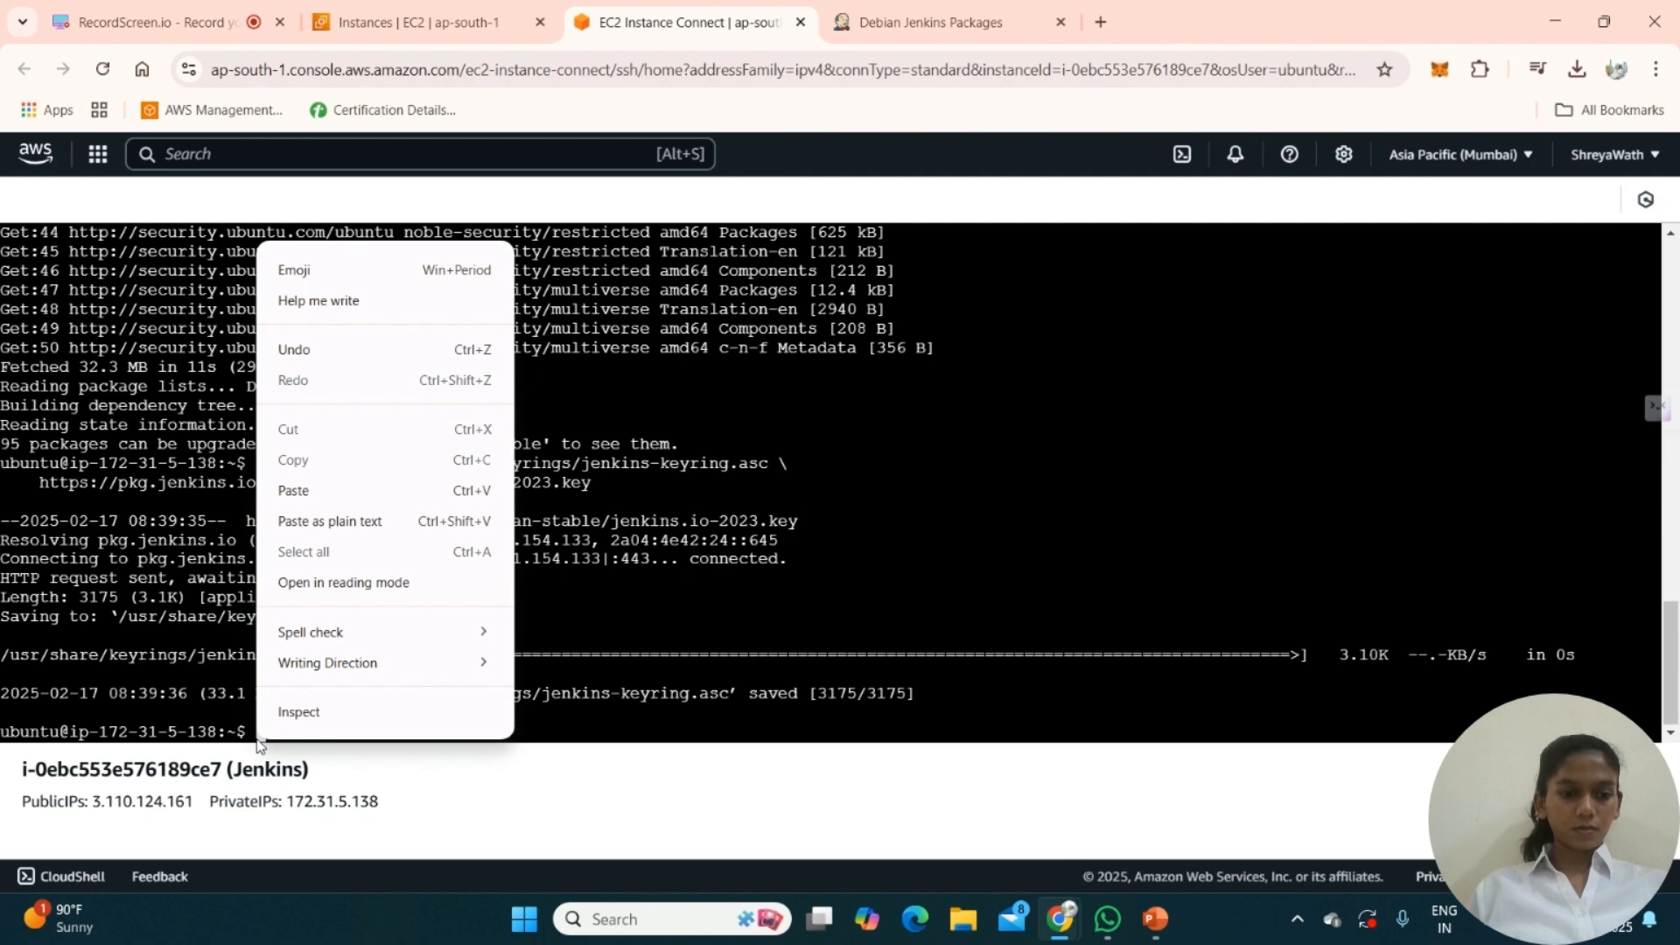
{"action": "left_click", "coordinate": [341, 499]}
{"action": "key", "text": "Return"}
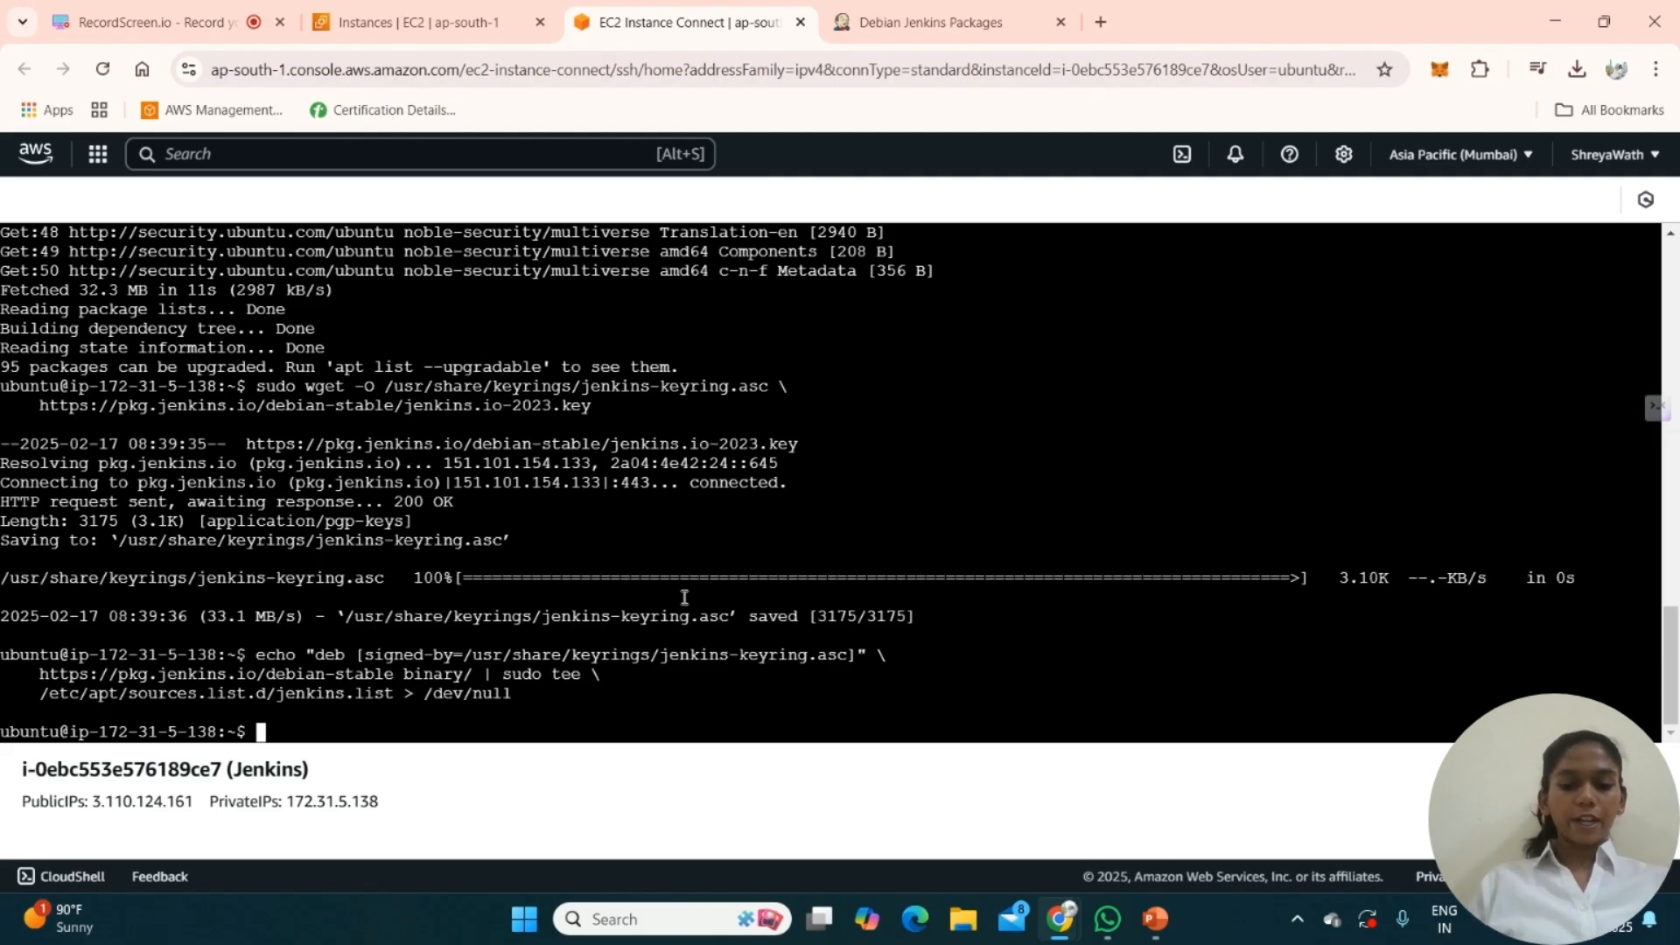
{"action": "type", "text": "sudo"}
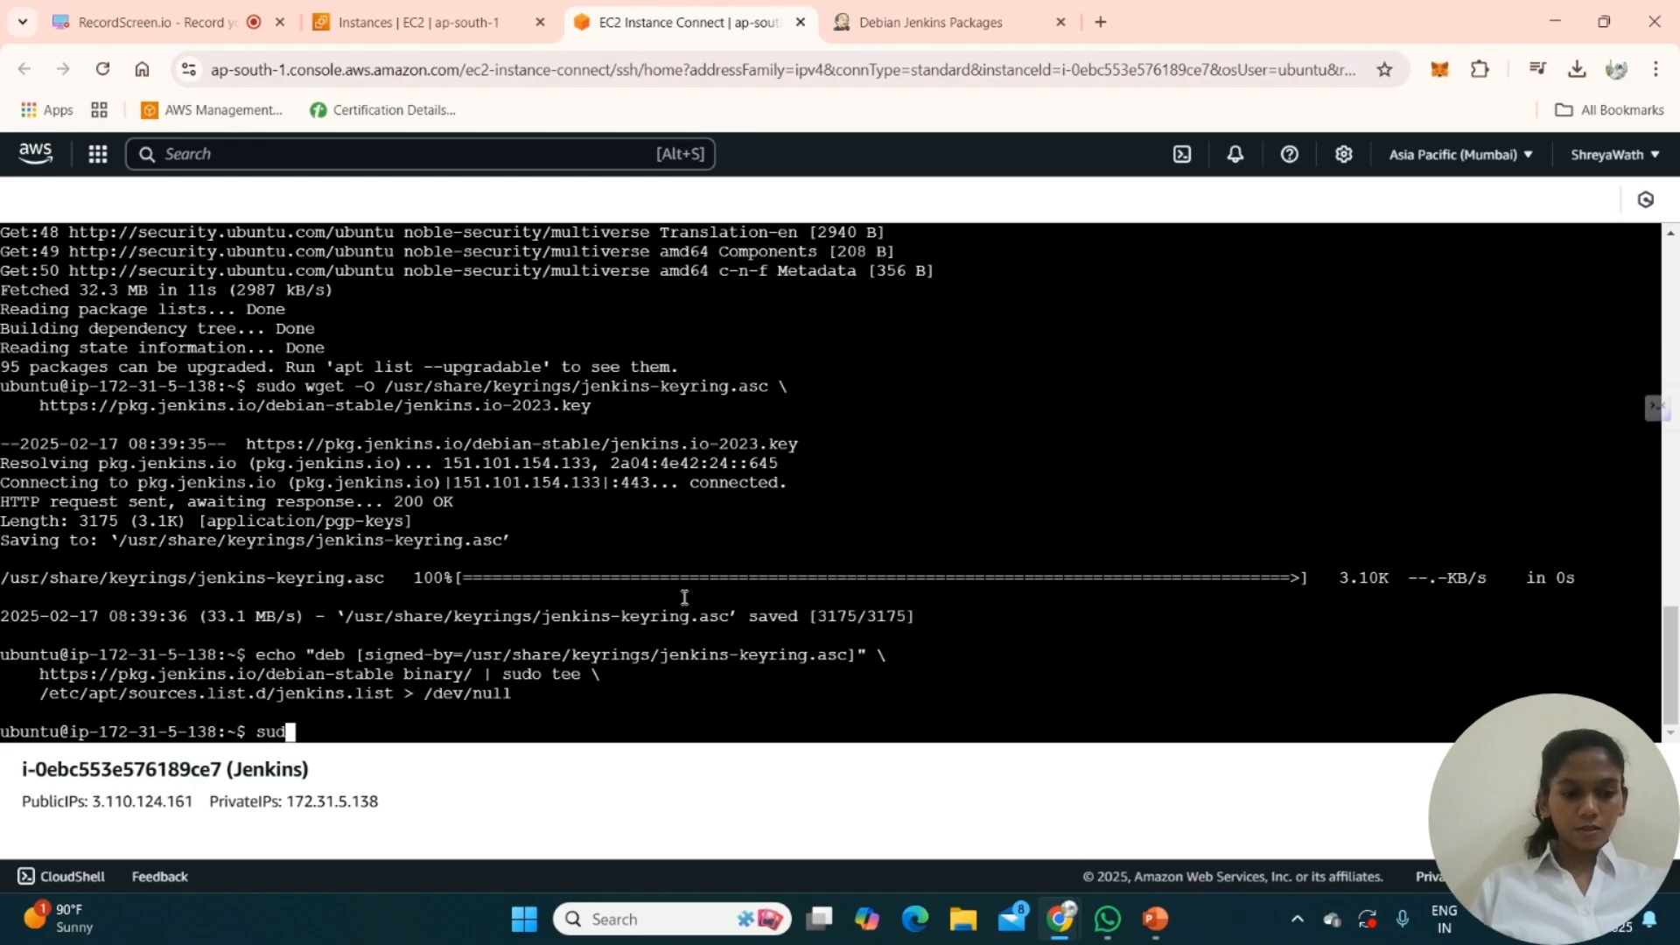
- Run sudo apt-get update so the package lists include the Jenkins debian-stable repository
{"action": "type", "text": "t-get "}
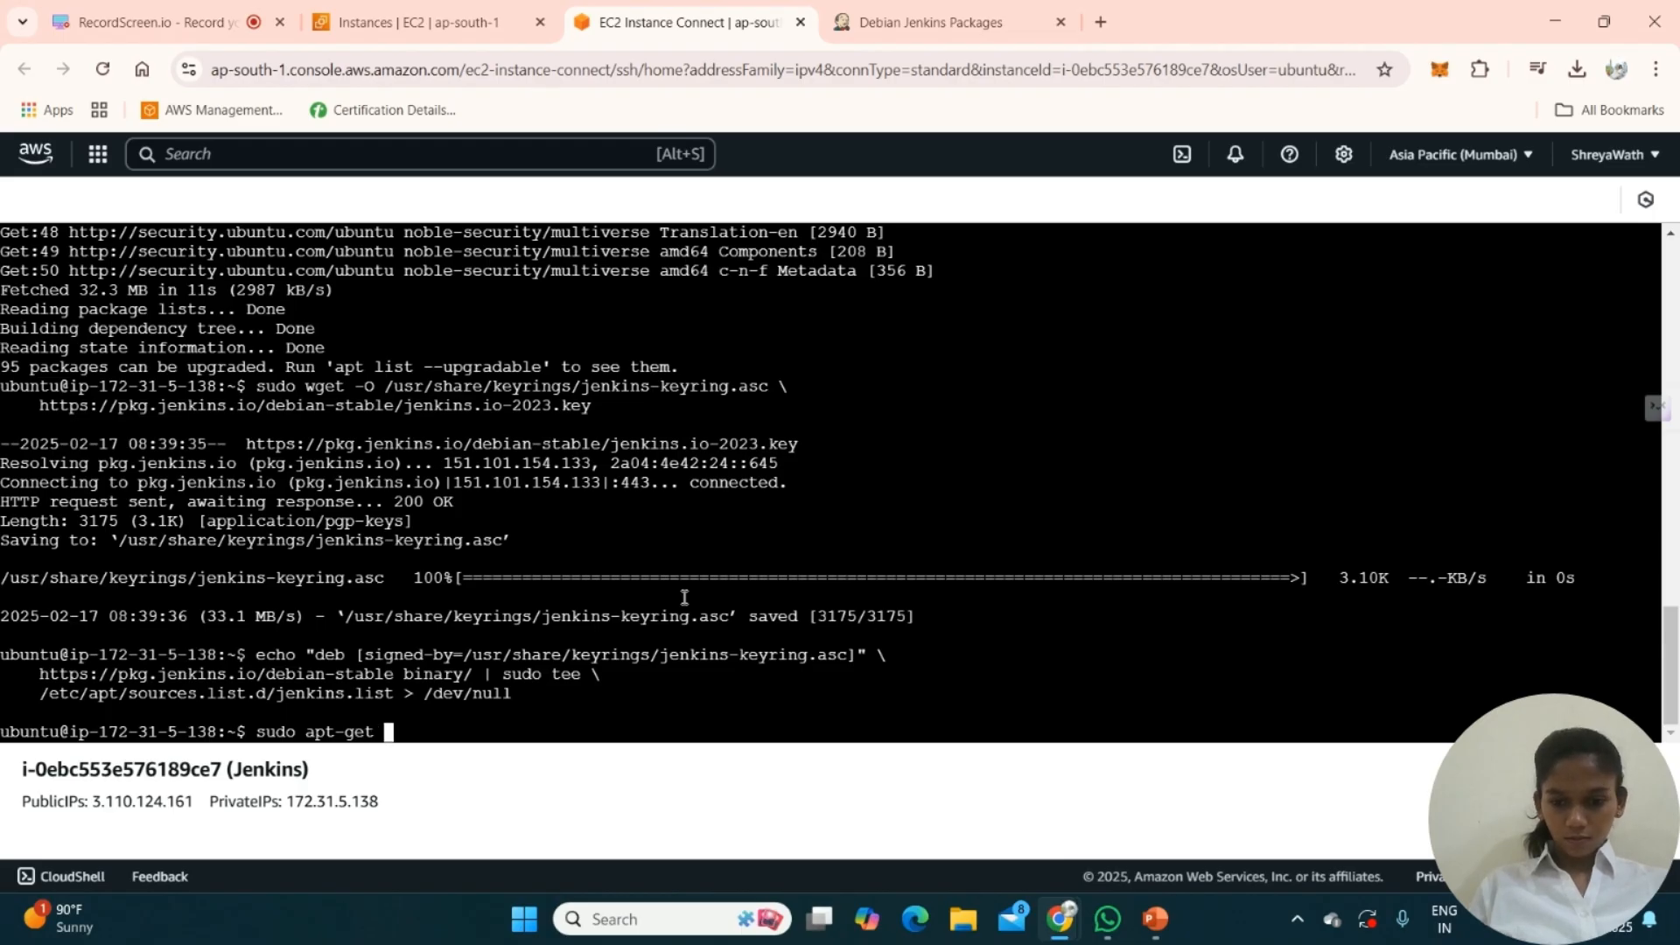
{"action": "type", "text": "update"}
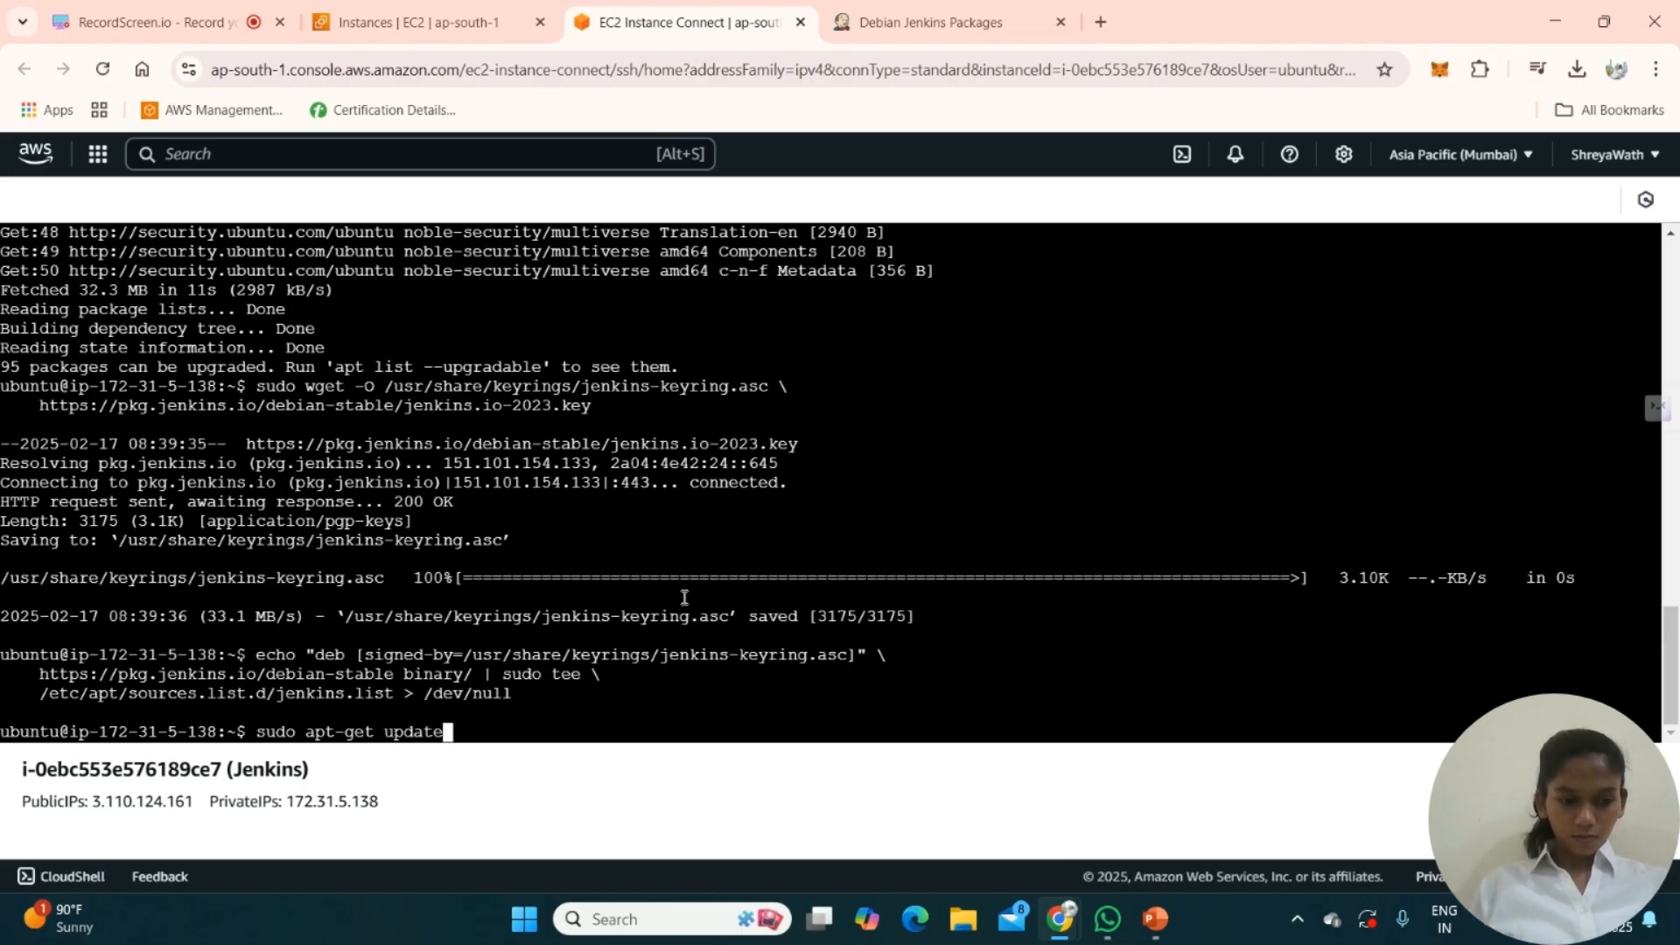
{"action": "key", "text": "Return"}
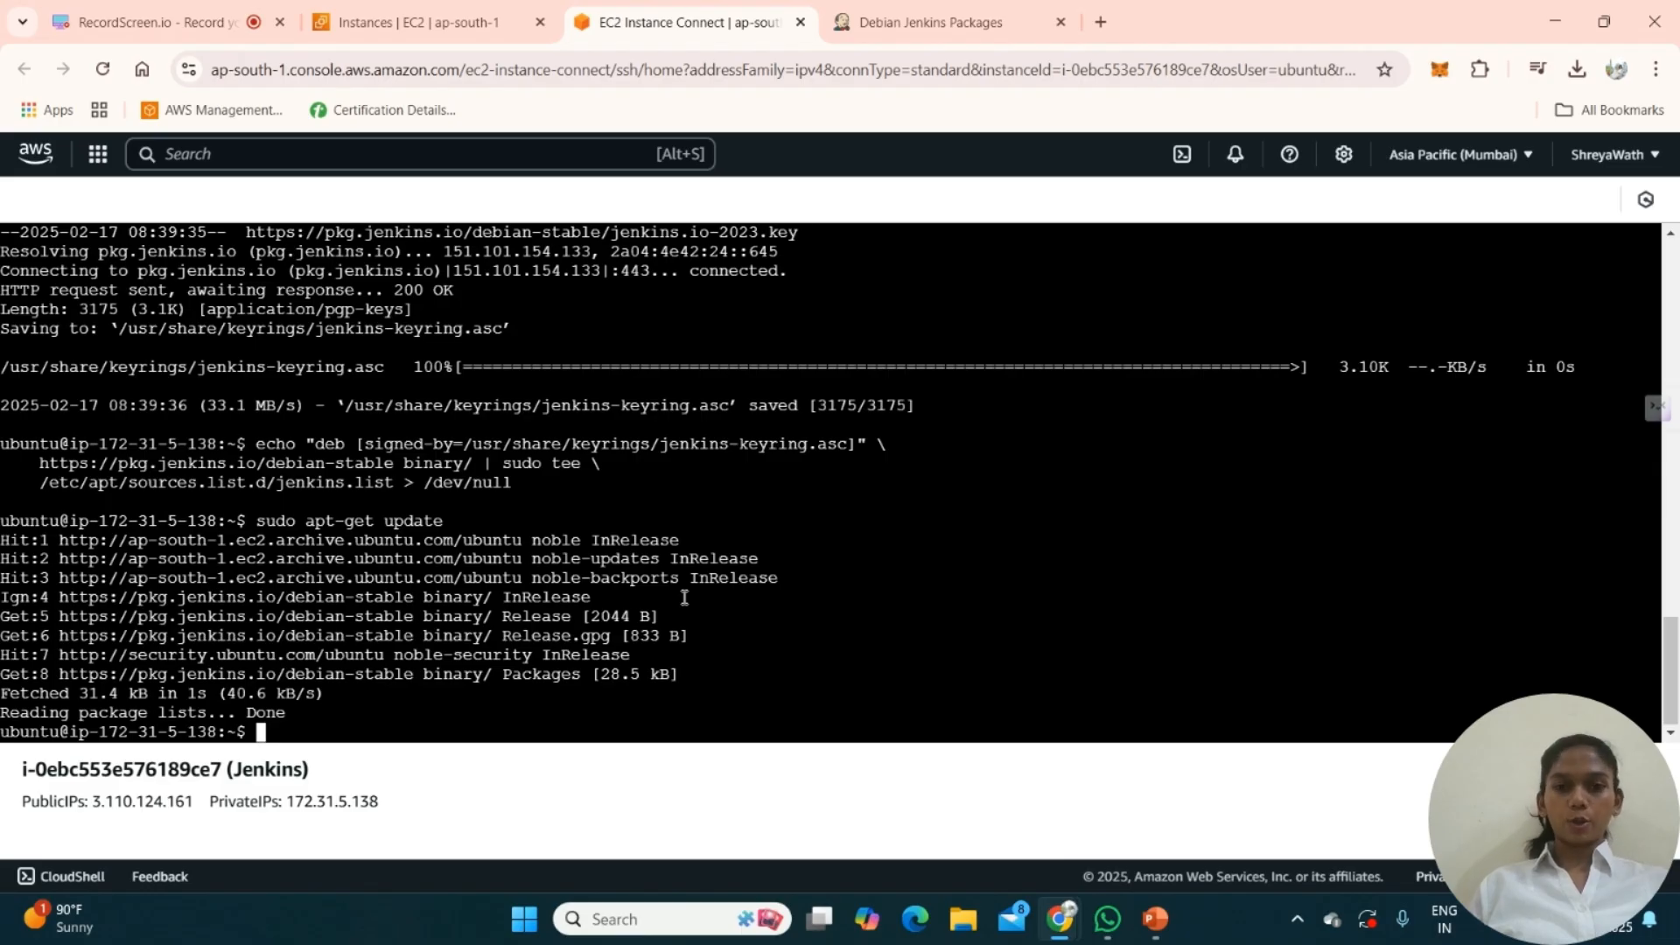
- Install fontconfig and openjdk-17-jre with sudo apt-get install, confirming with Y
{"action": "type", "text": "sudo apt-"}
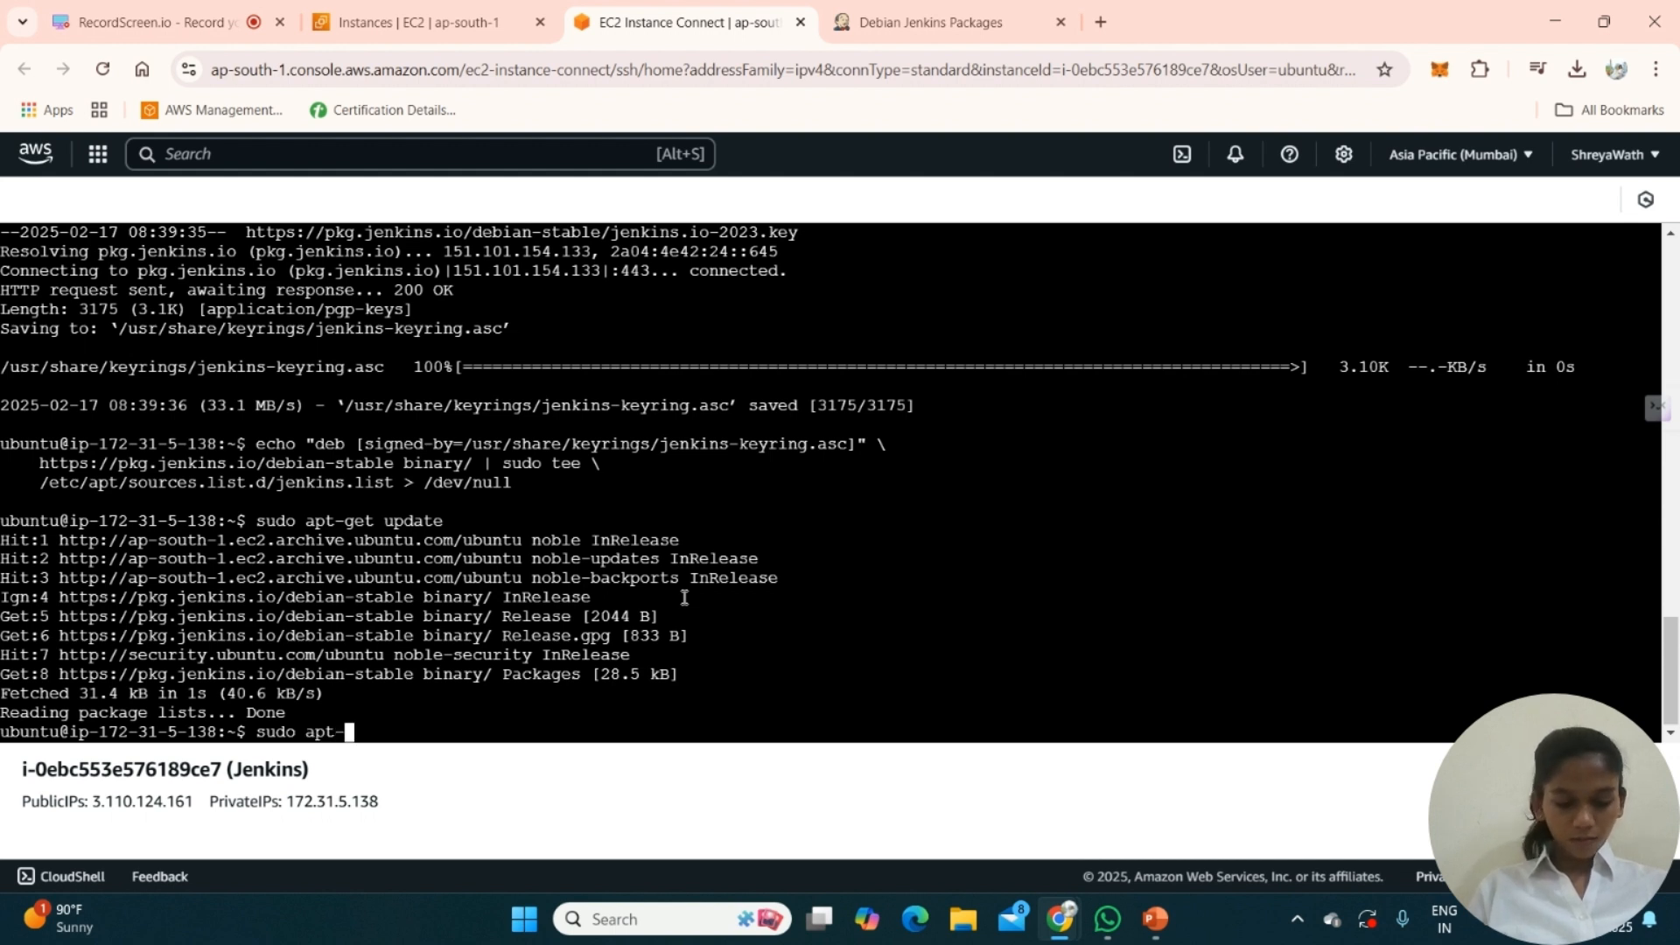
{"action": "type", "text": "get install"}
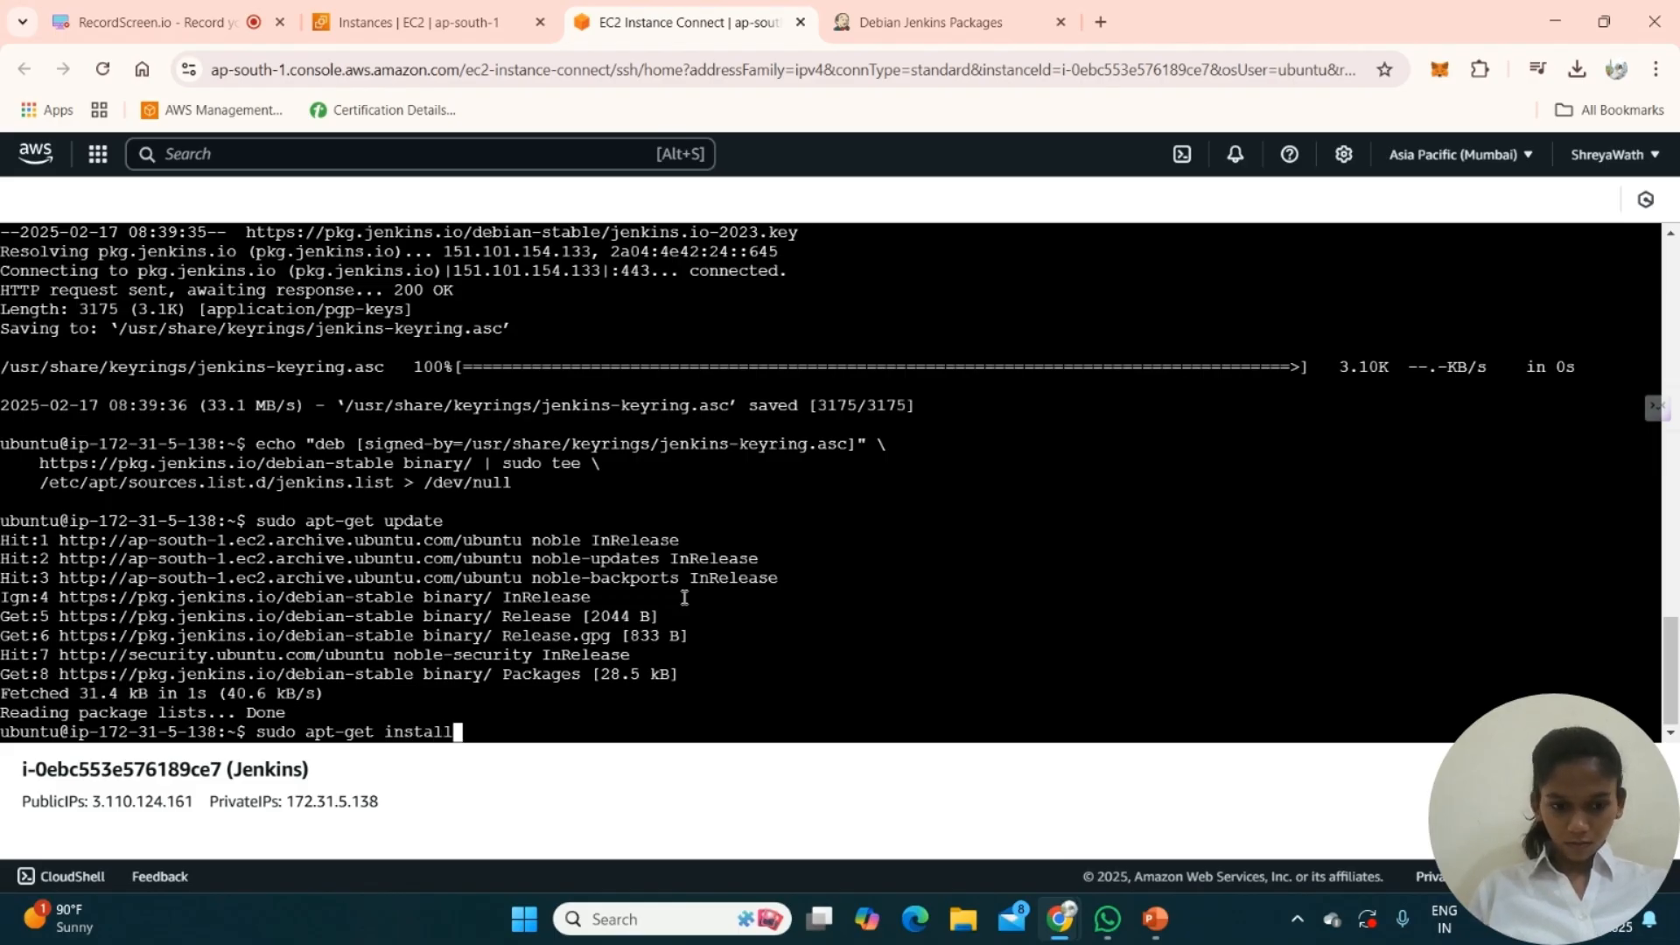
{"action": "type", "text": " font"}
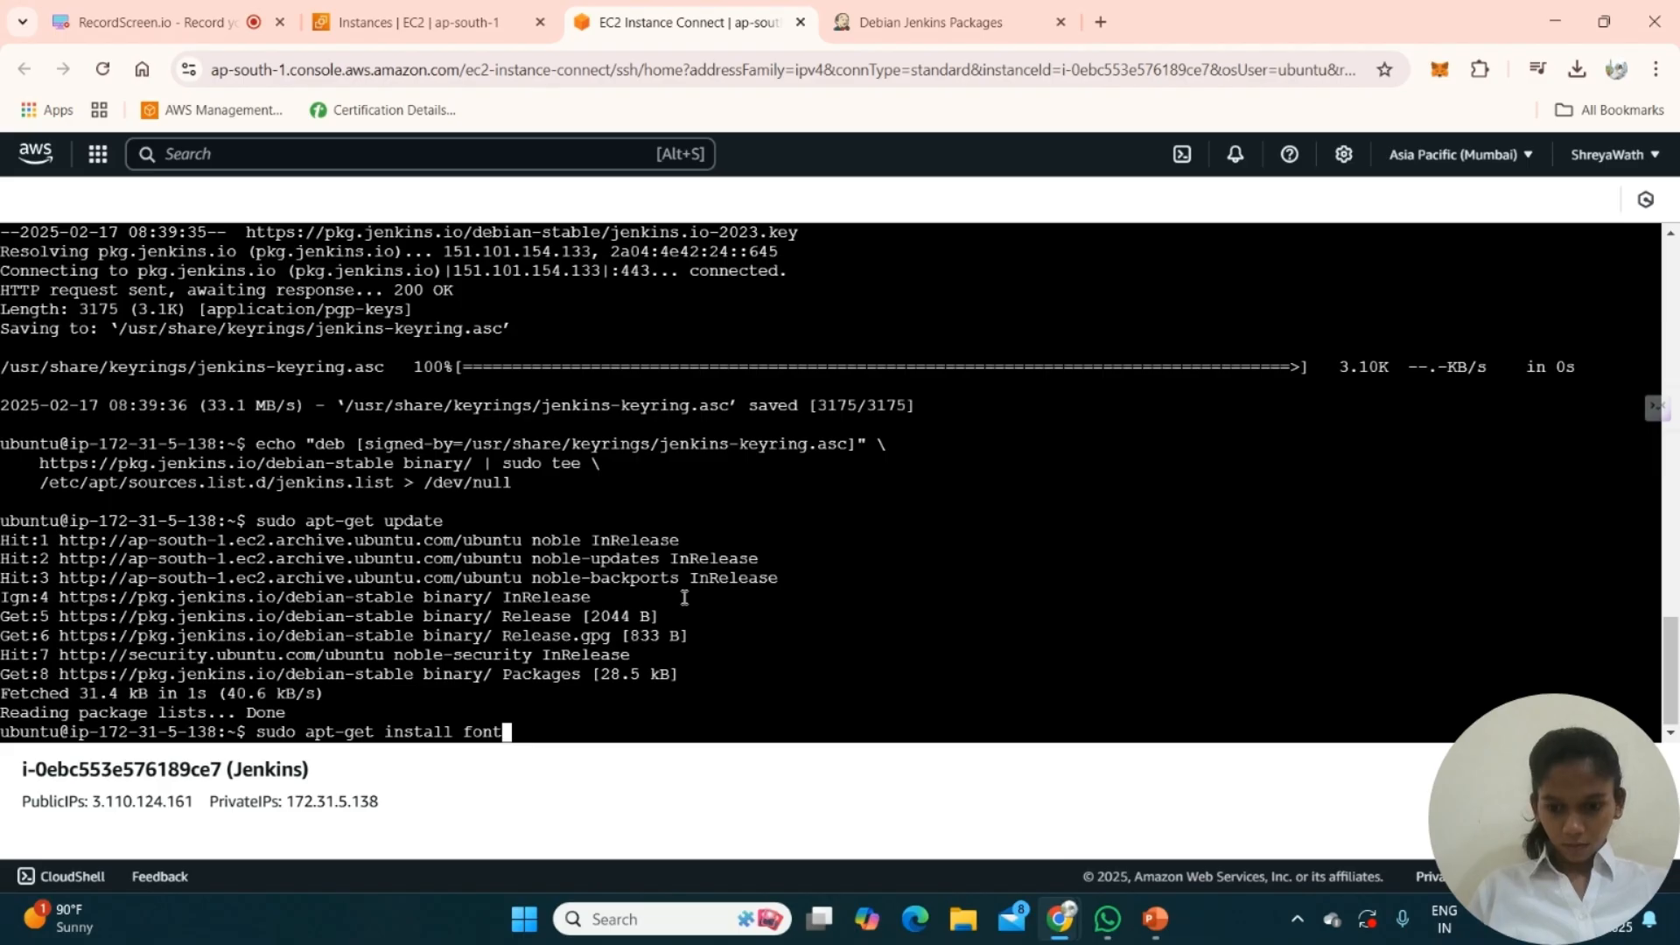
{"action": "type", "text": "confi"}
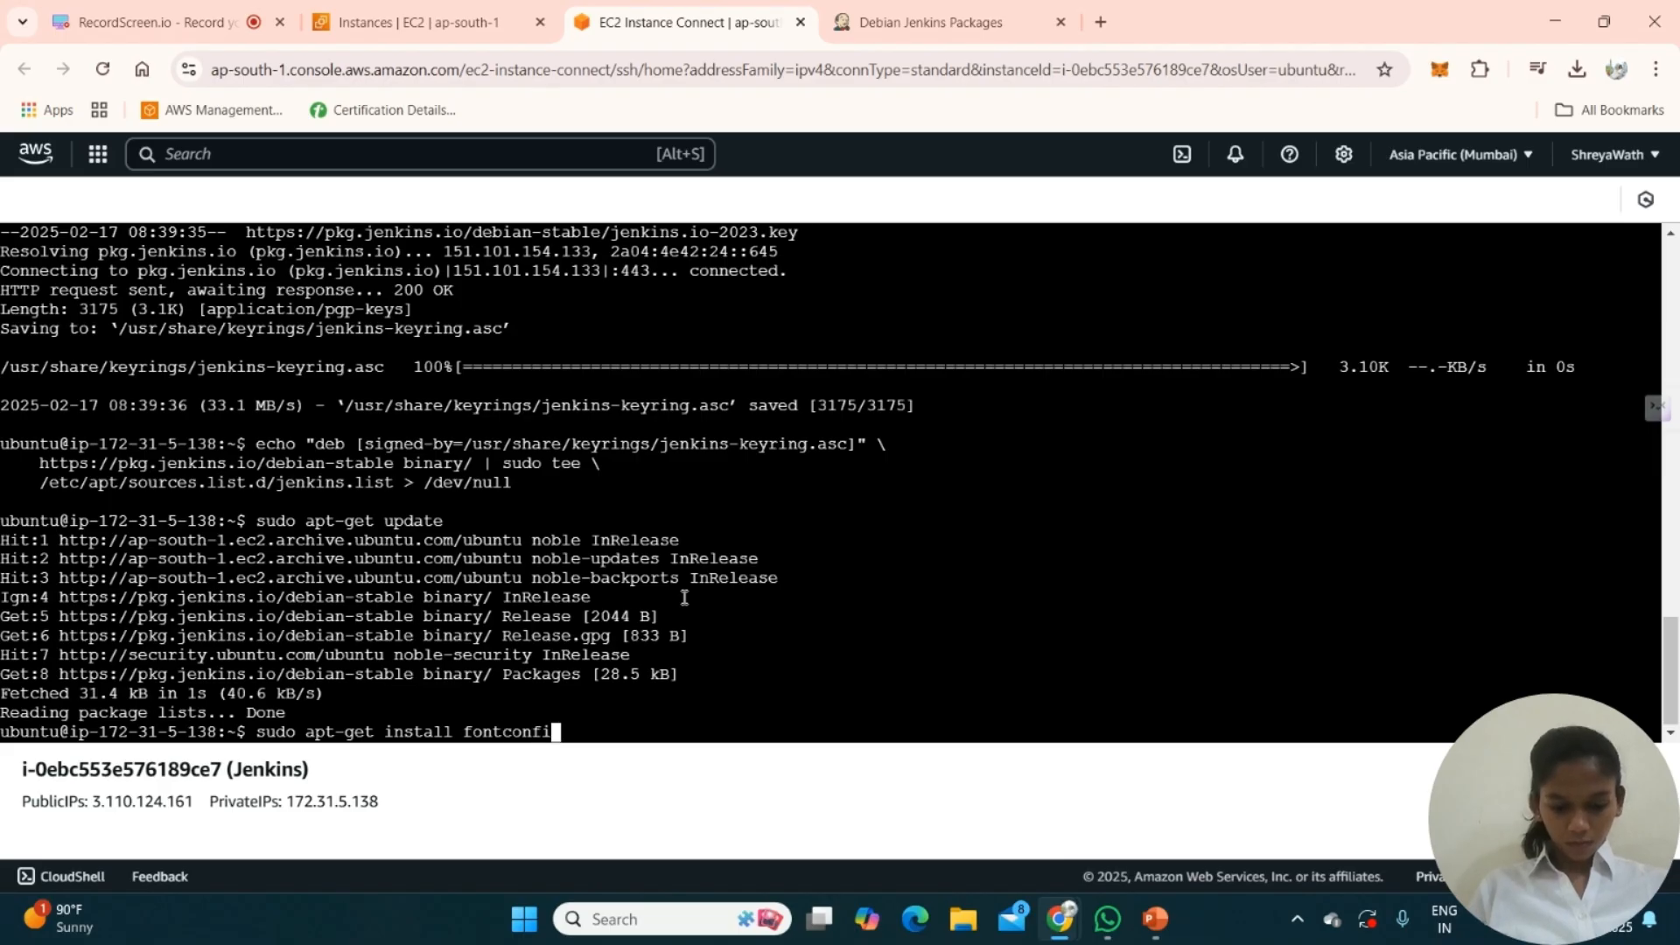
{"action": "type", "text": "g o"}
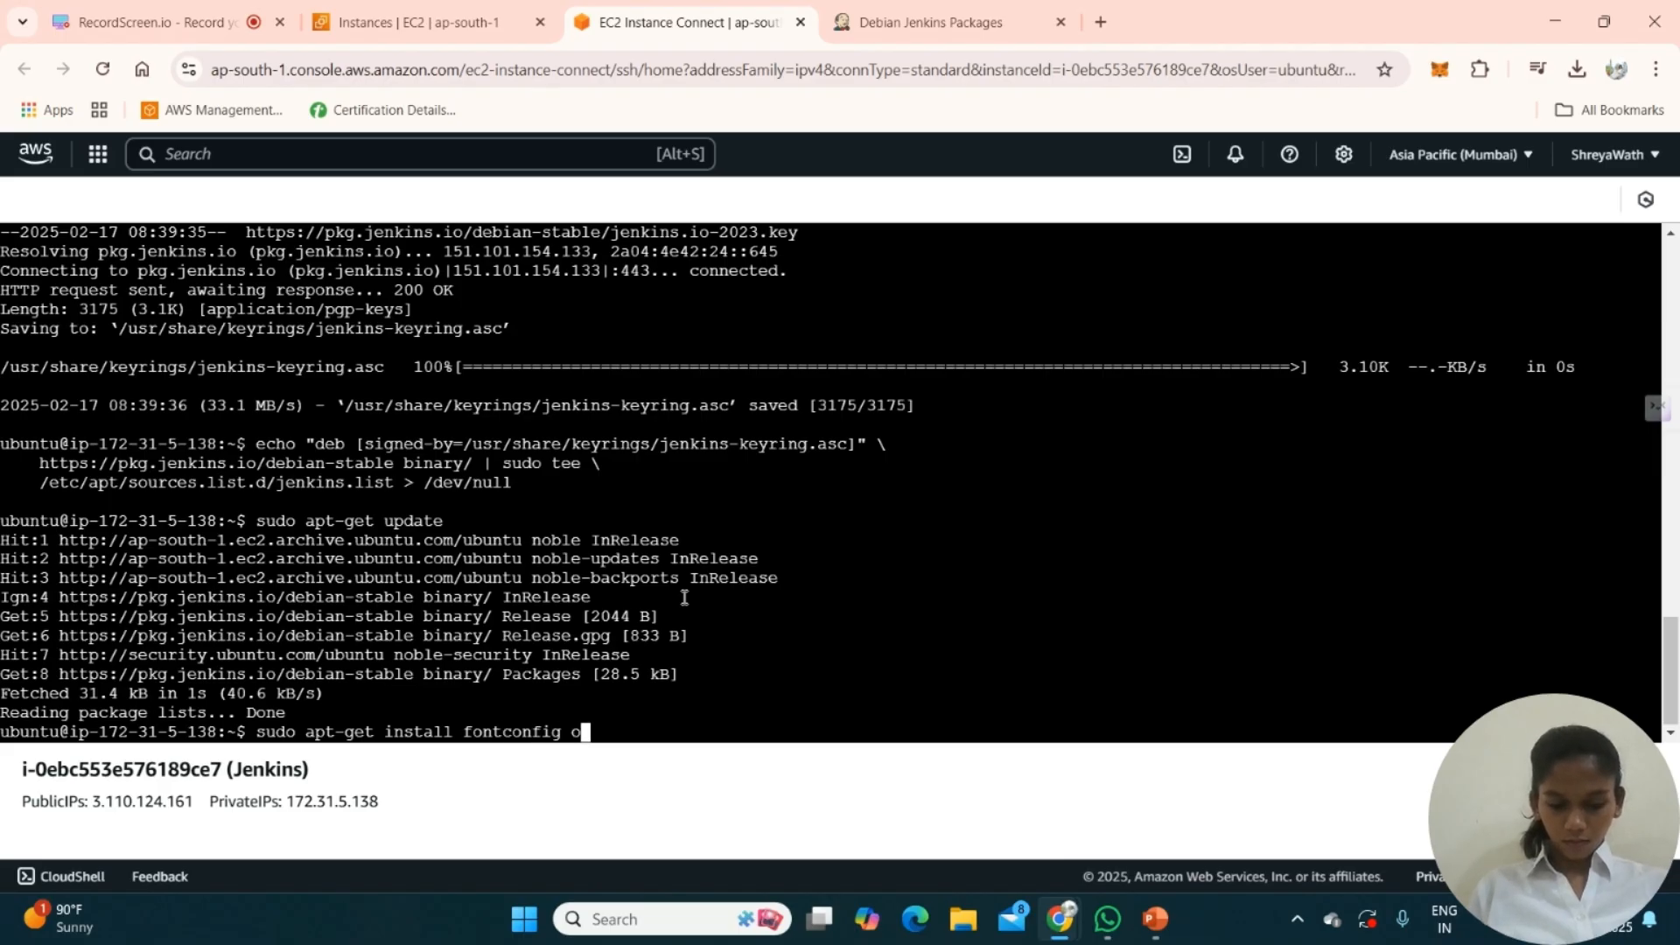
{"action": "type", "text": "penjdk-"}
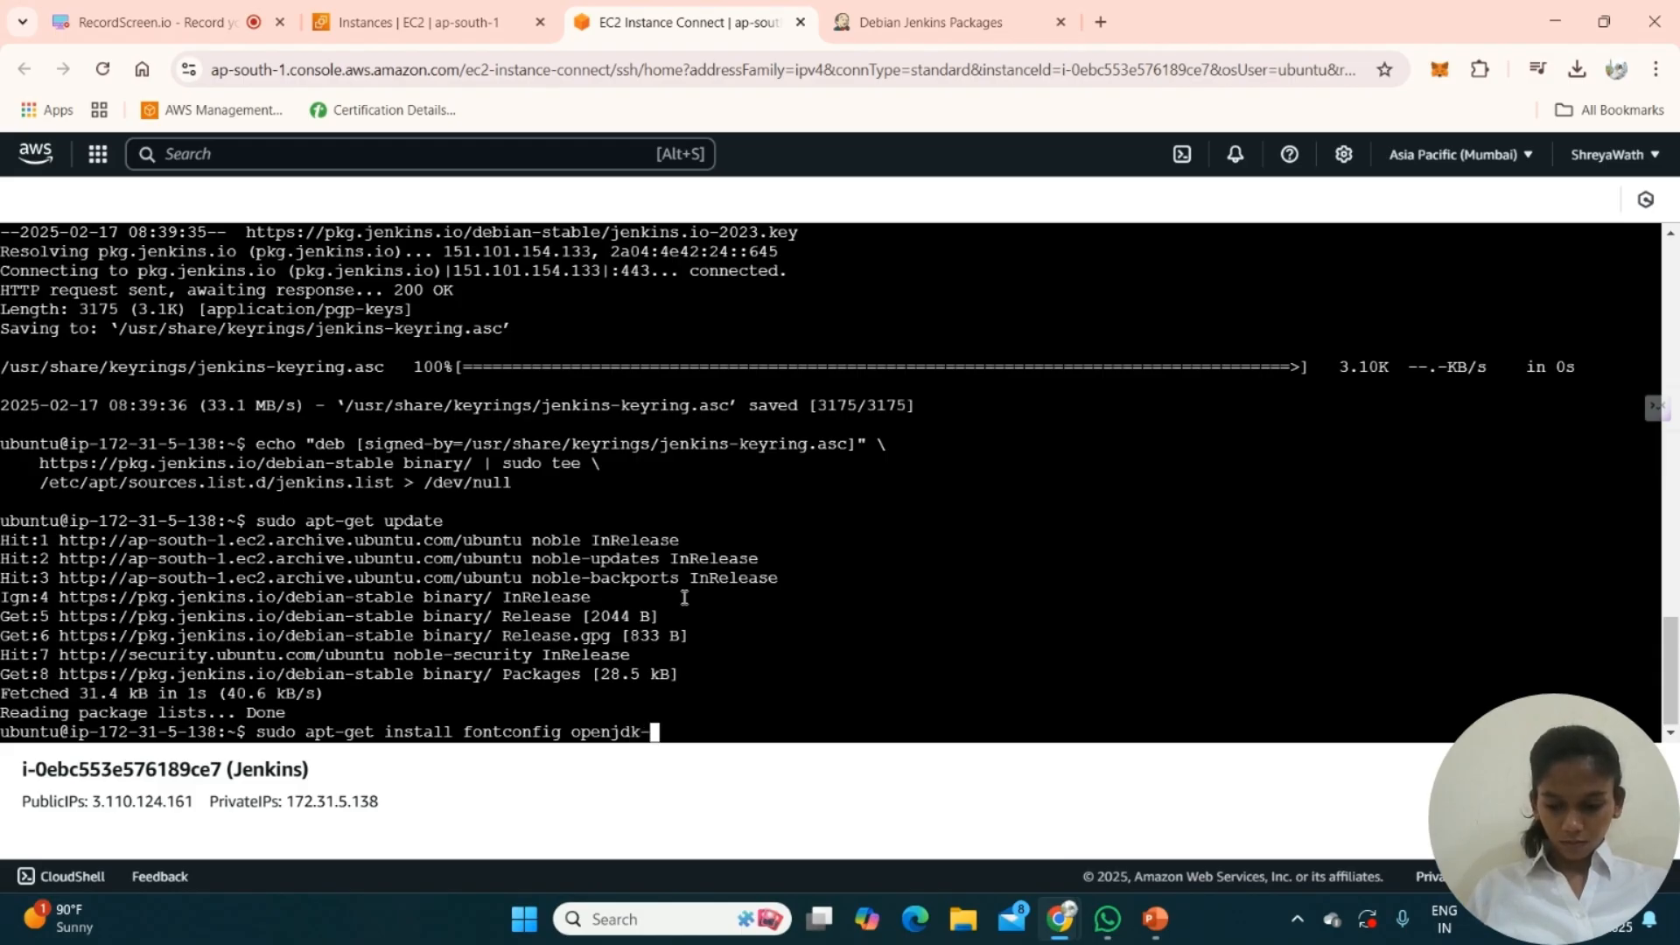
{"action": "type", "text": "17-"}
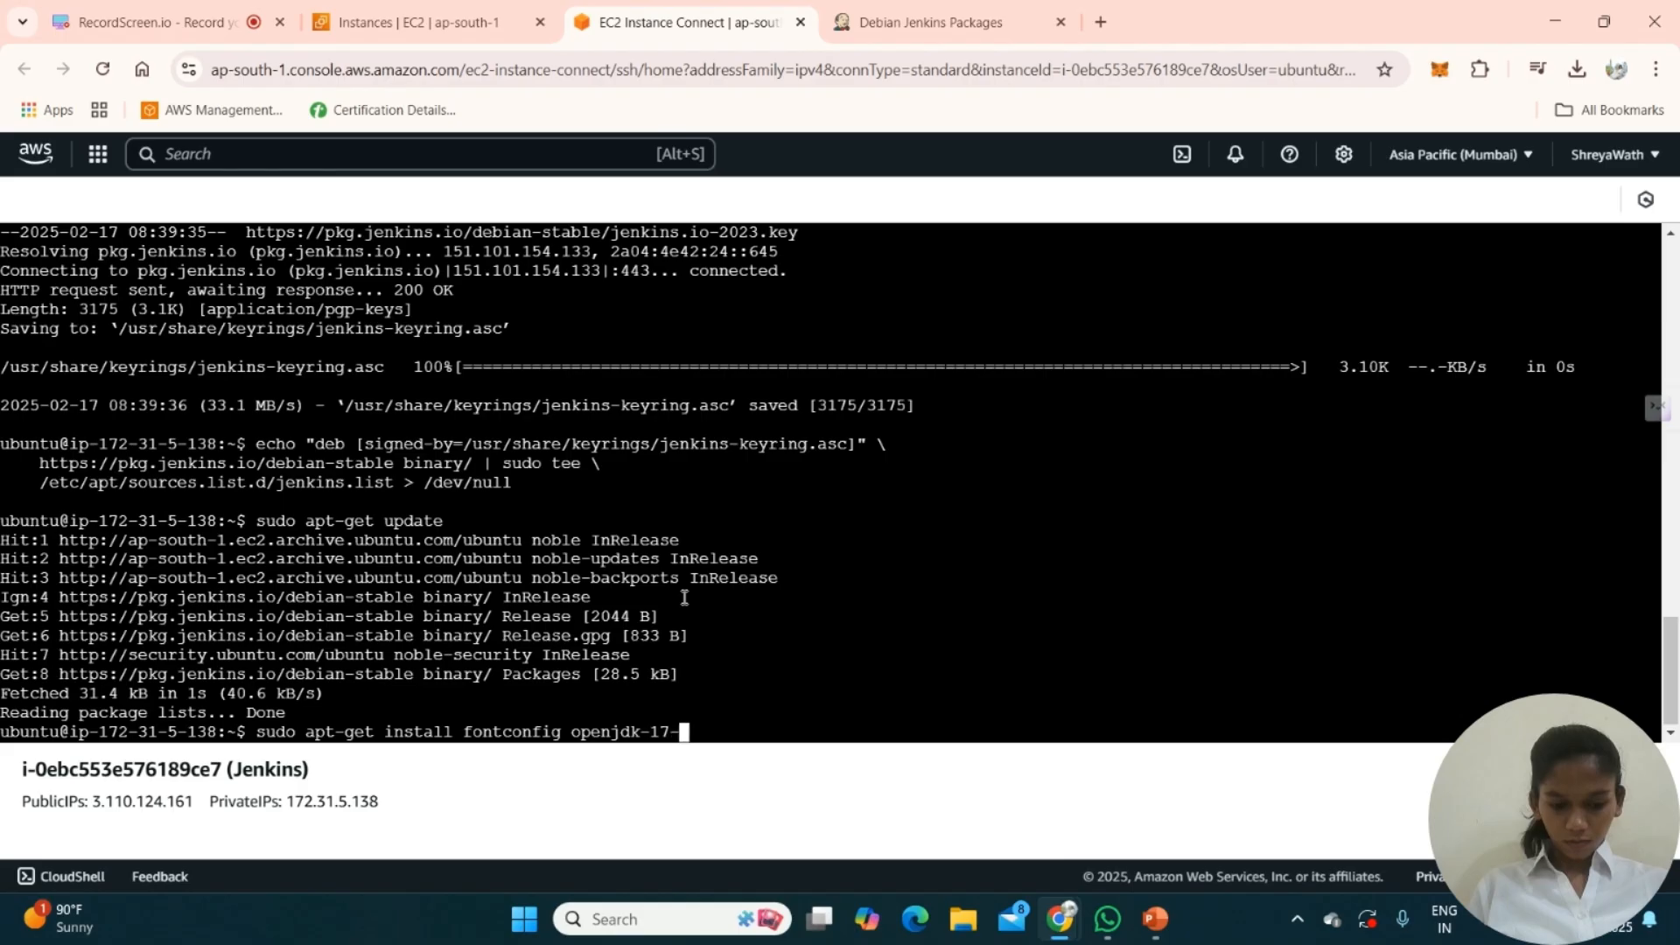
{"action": "type", "text": "jre"}
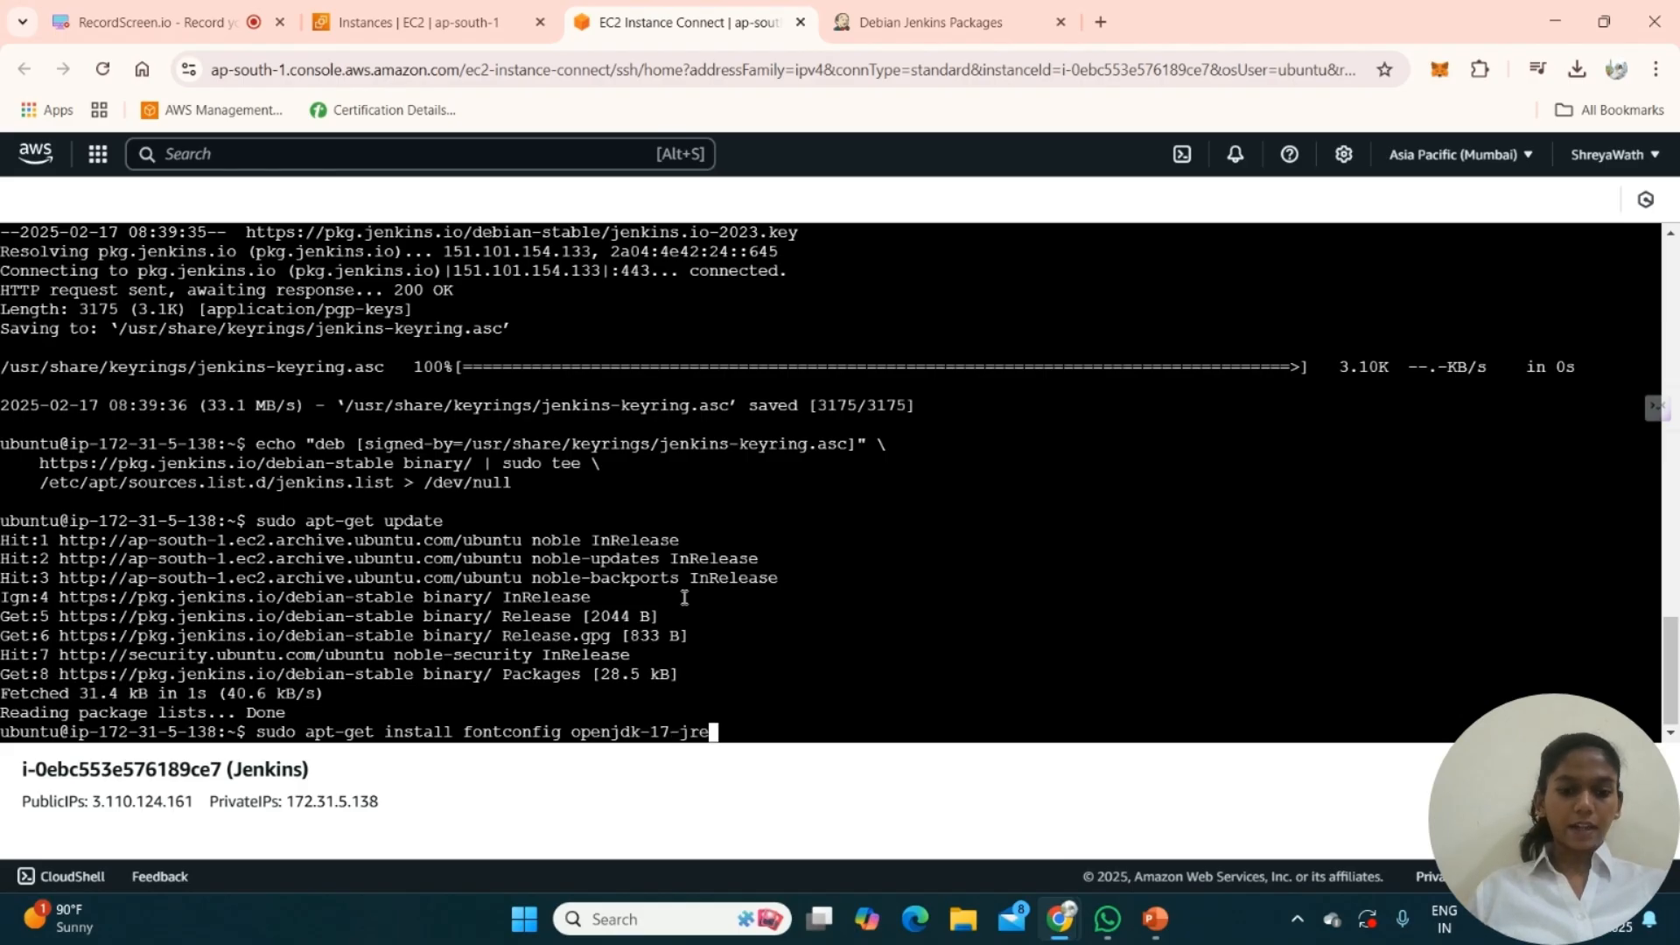
{"action": "key", "text": "Return"}
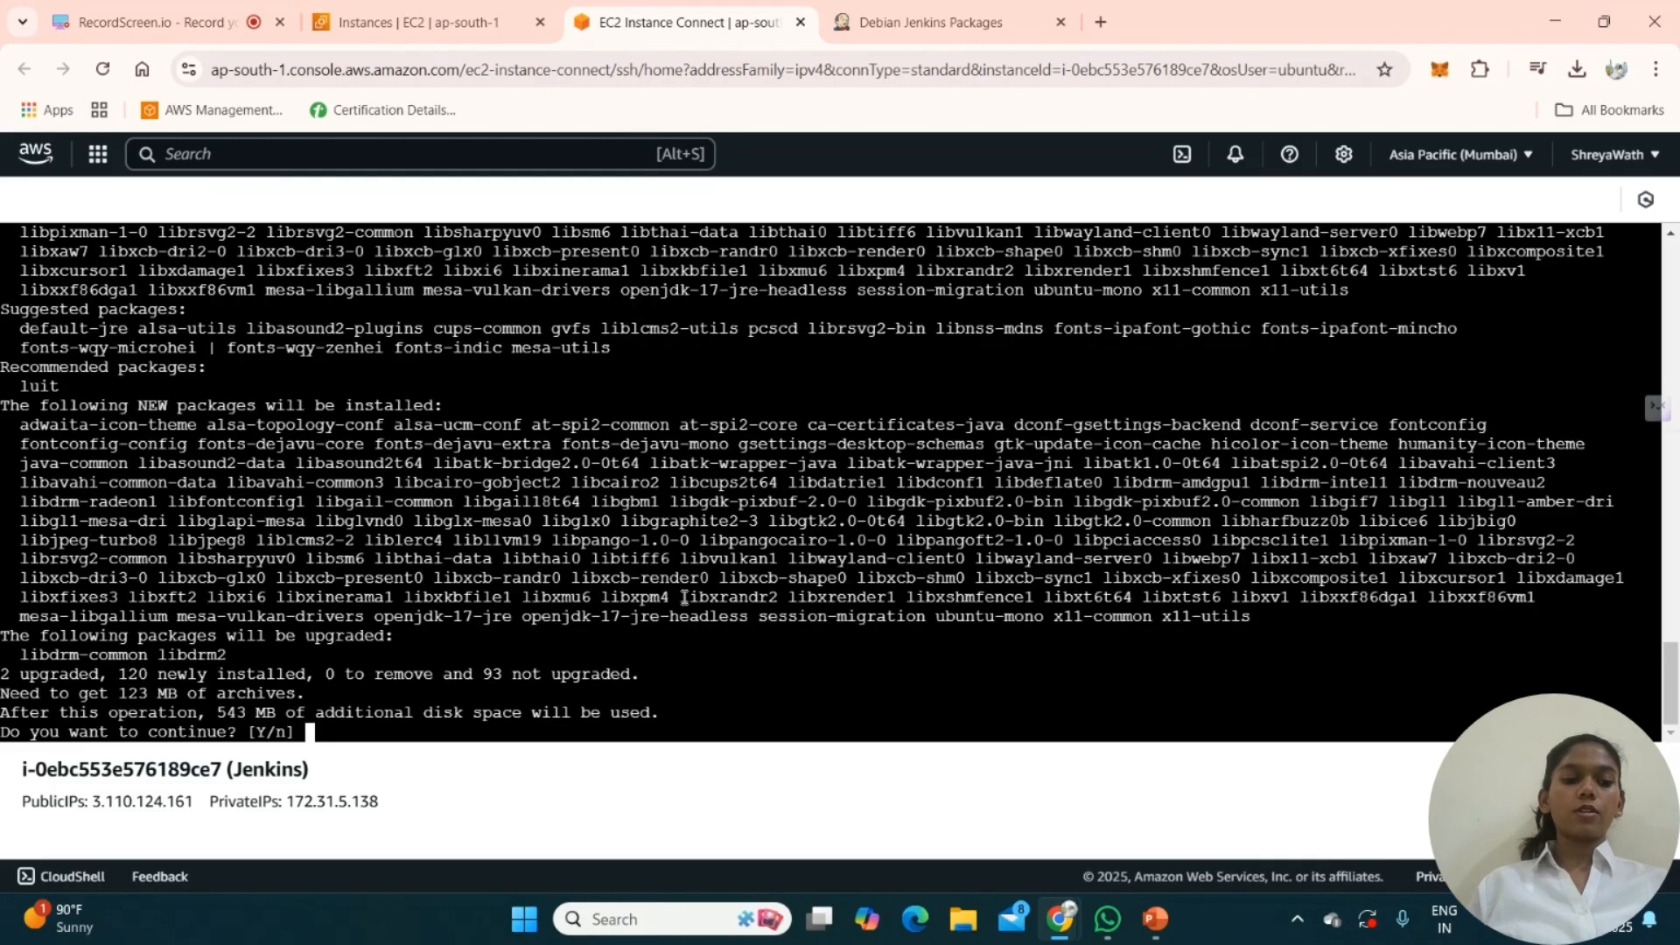
{"action": "type", "text": "Y"}
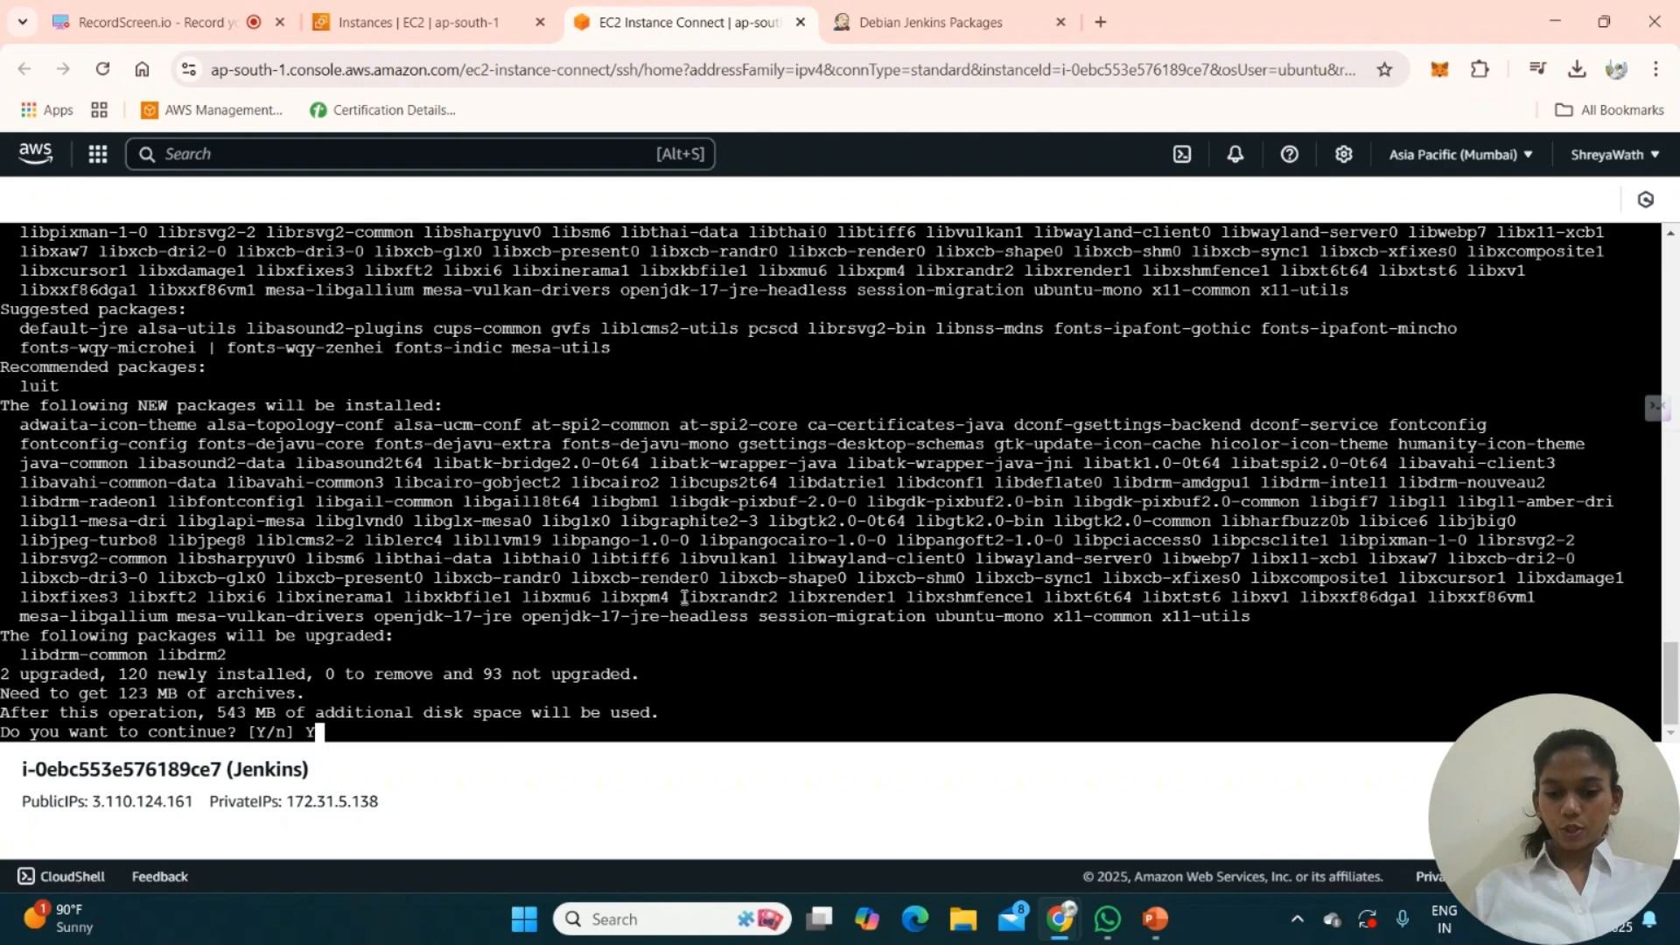
{"action": "key", "text": "Return"}
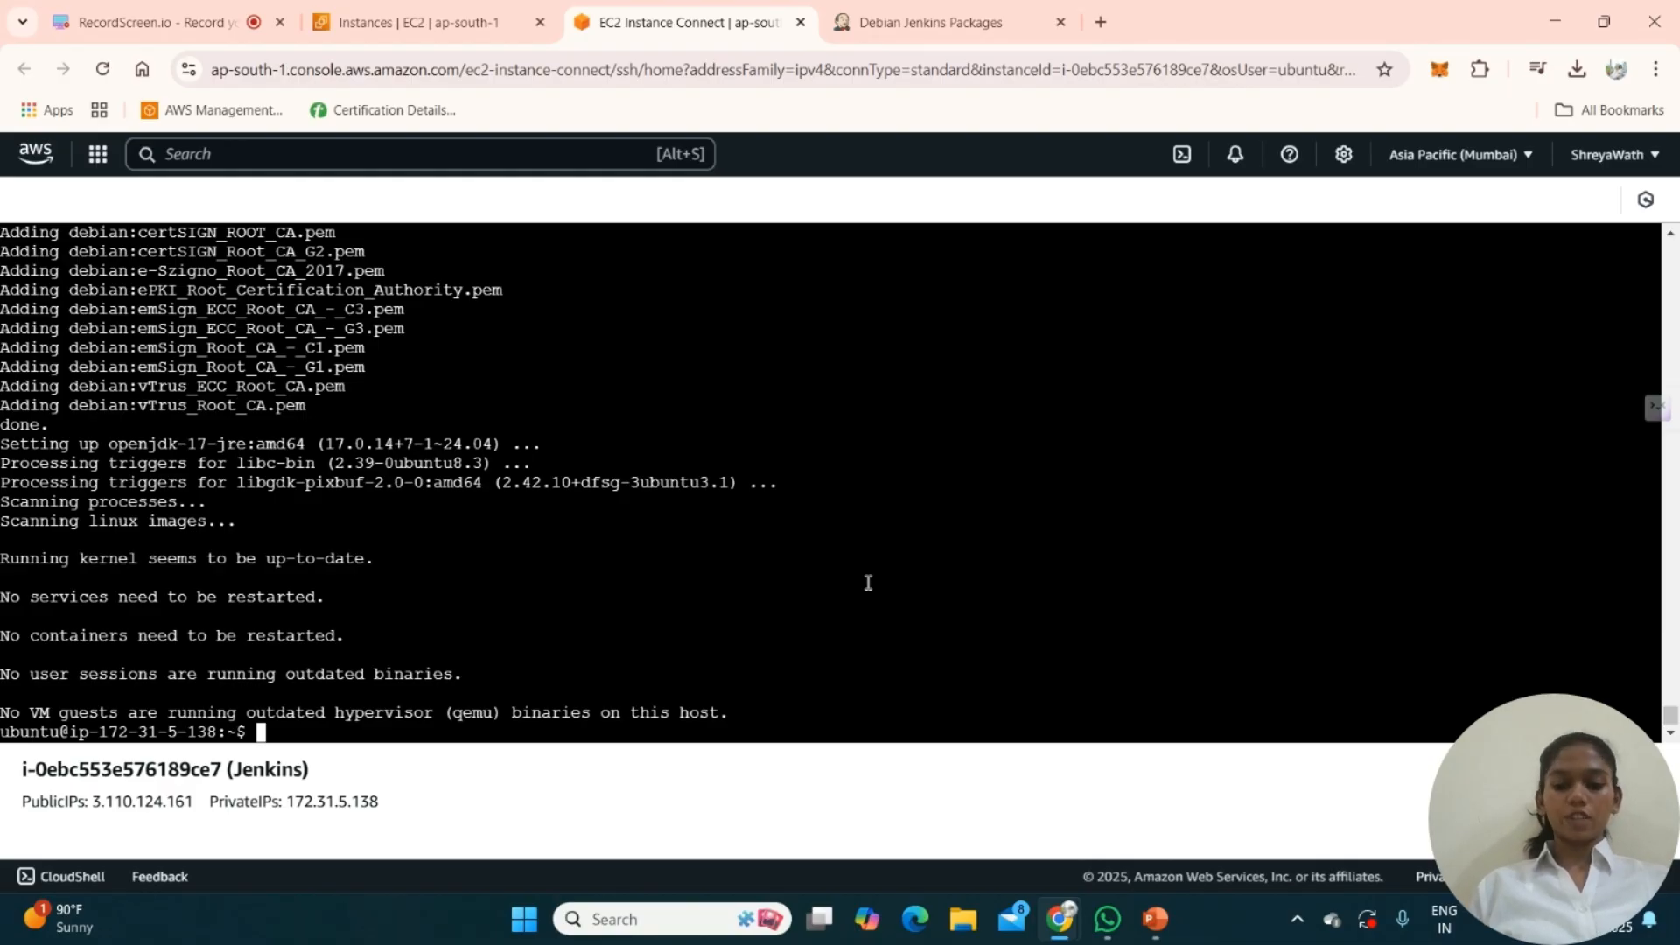
- Install the jenkins package (2.492.1) with sudo apt-get install jenkins, confirming with Y
{"action": "type", "text": "sudo "}
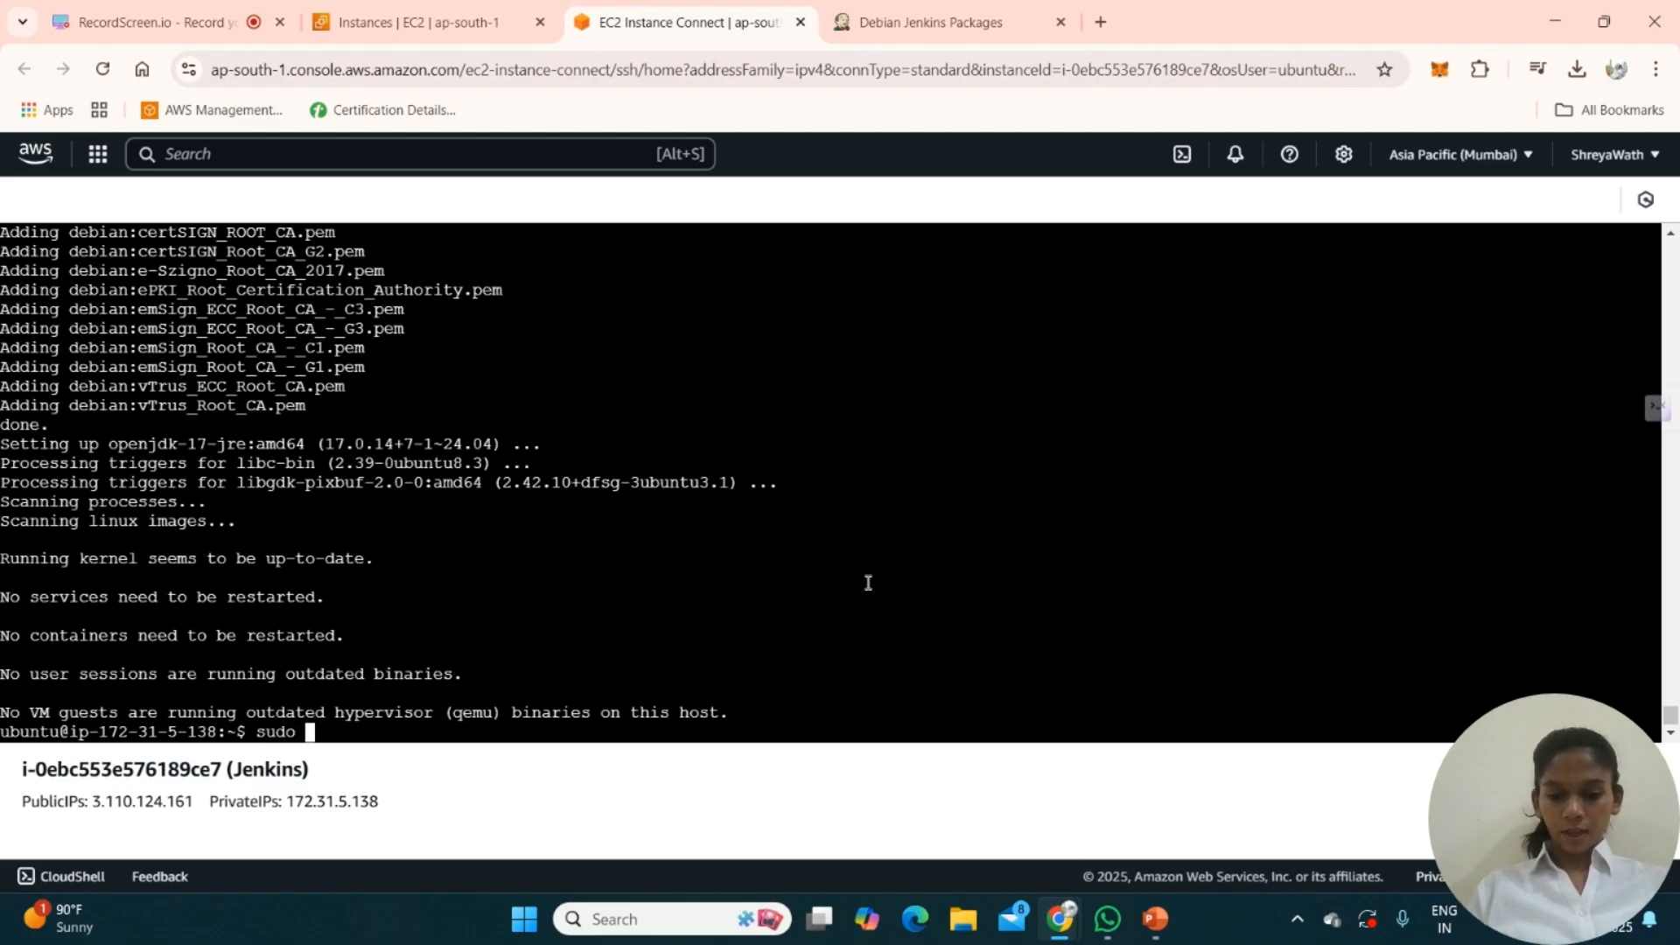
{"action": "type", "text": "apt-"}
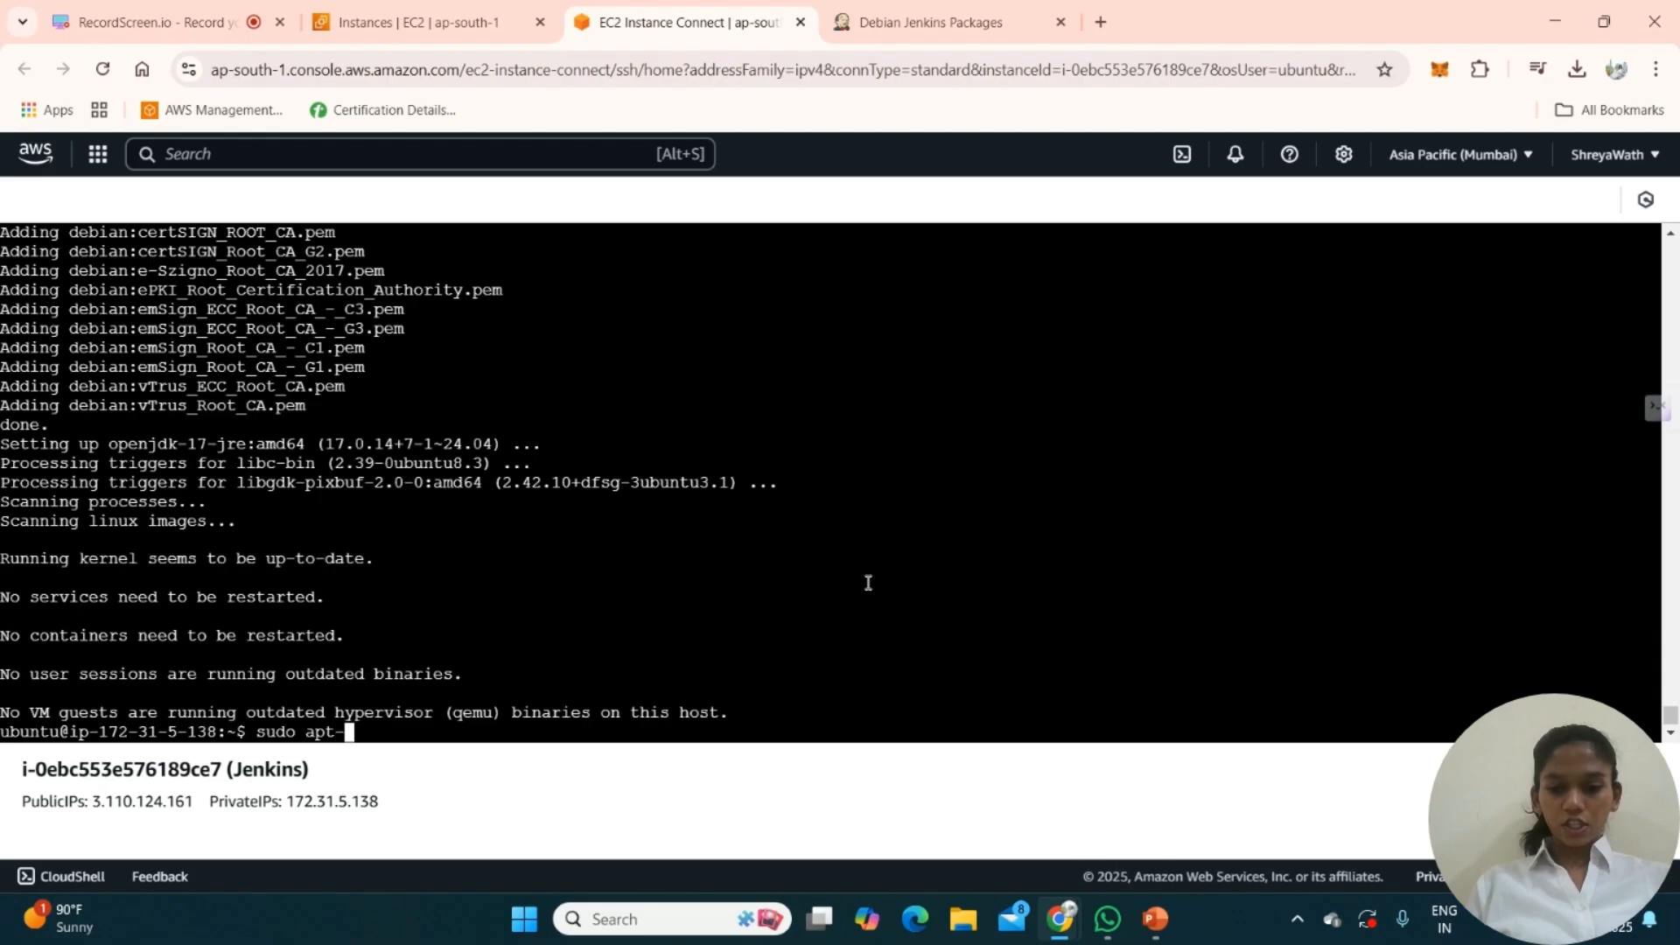
{"action": "type", "text": "get "}
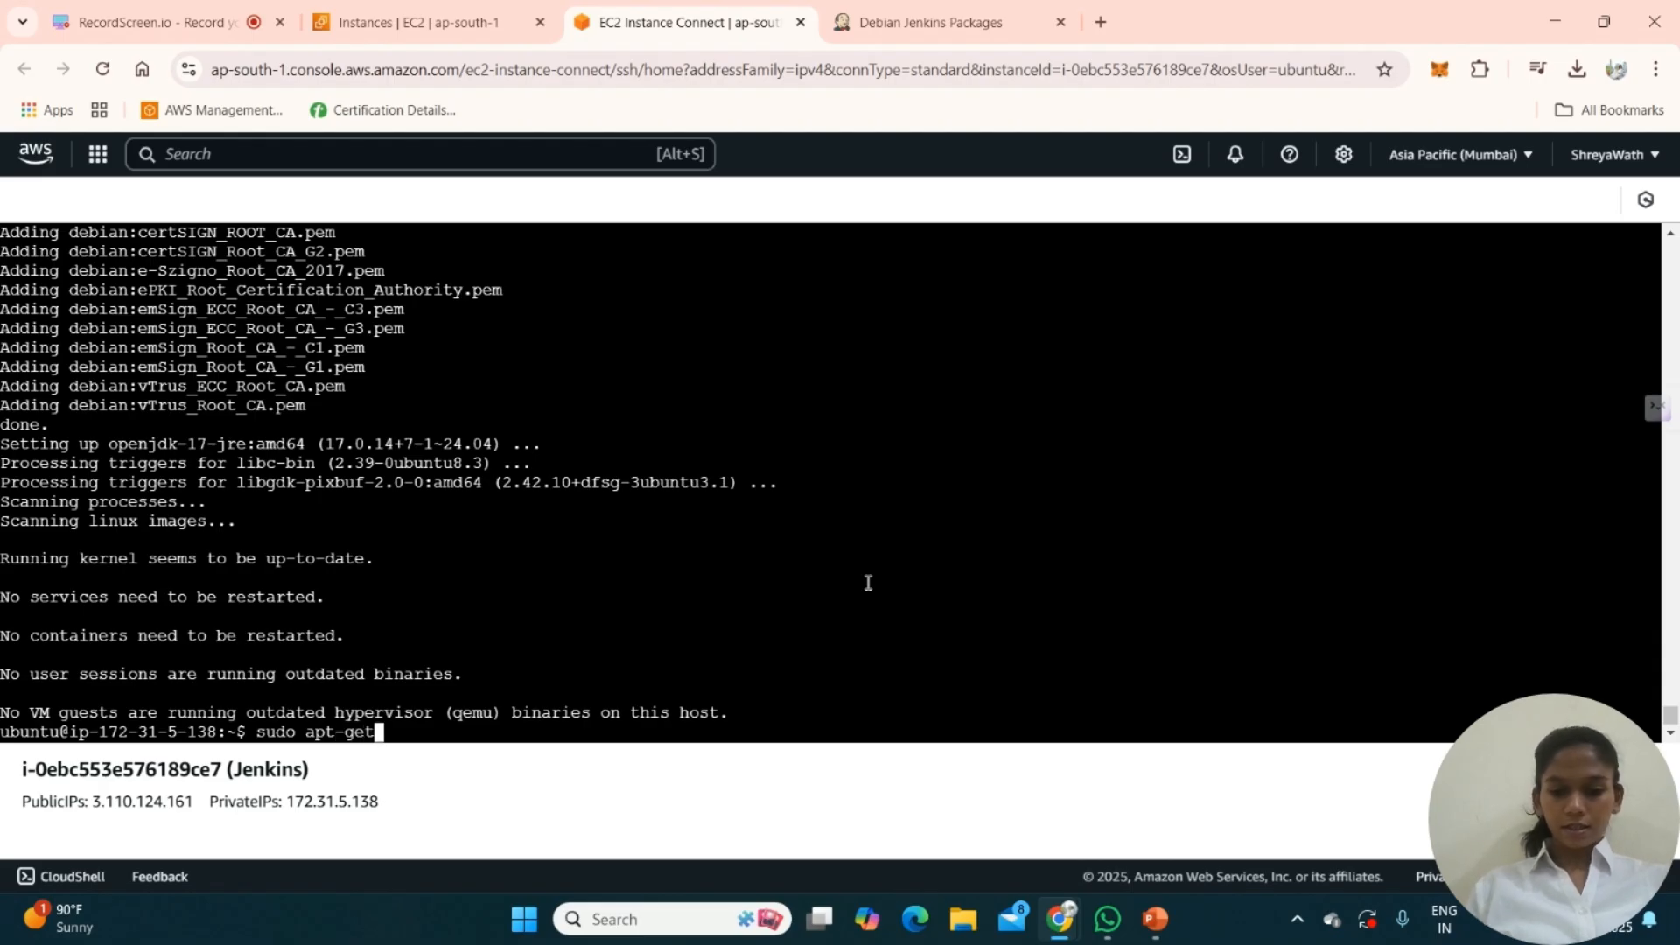
{"action": "type", "text": "ins"}
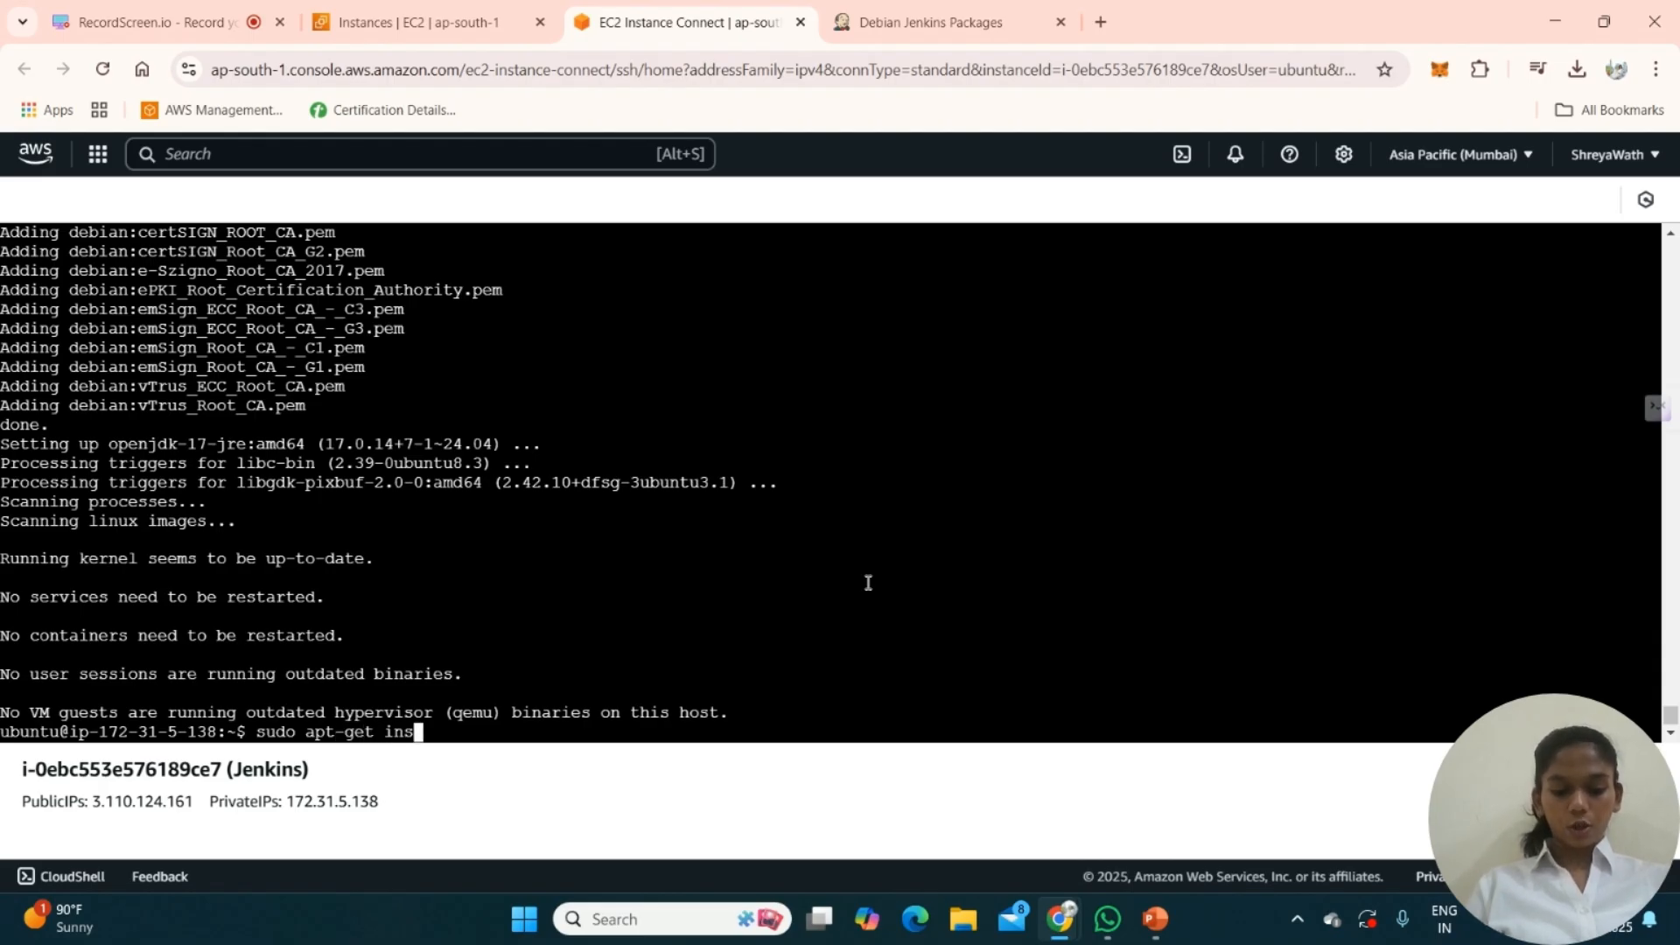
{"action": "type", "text": "tall jenkins"}
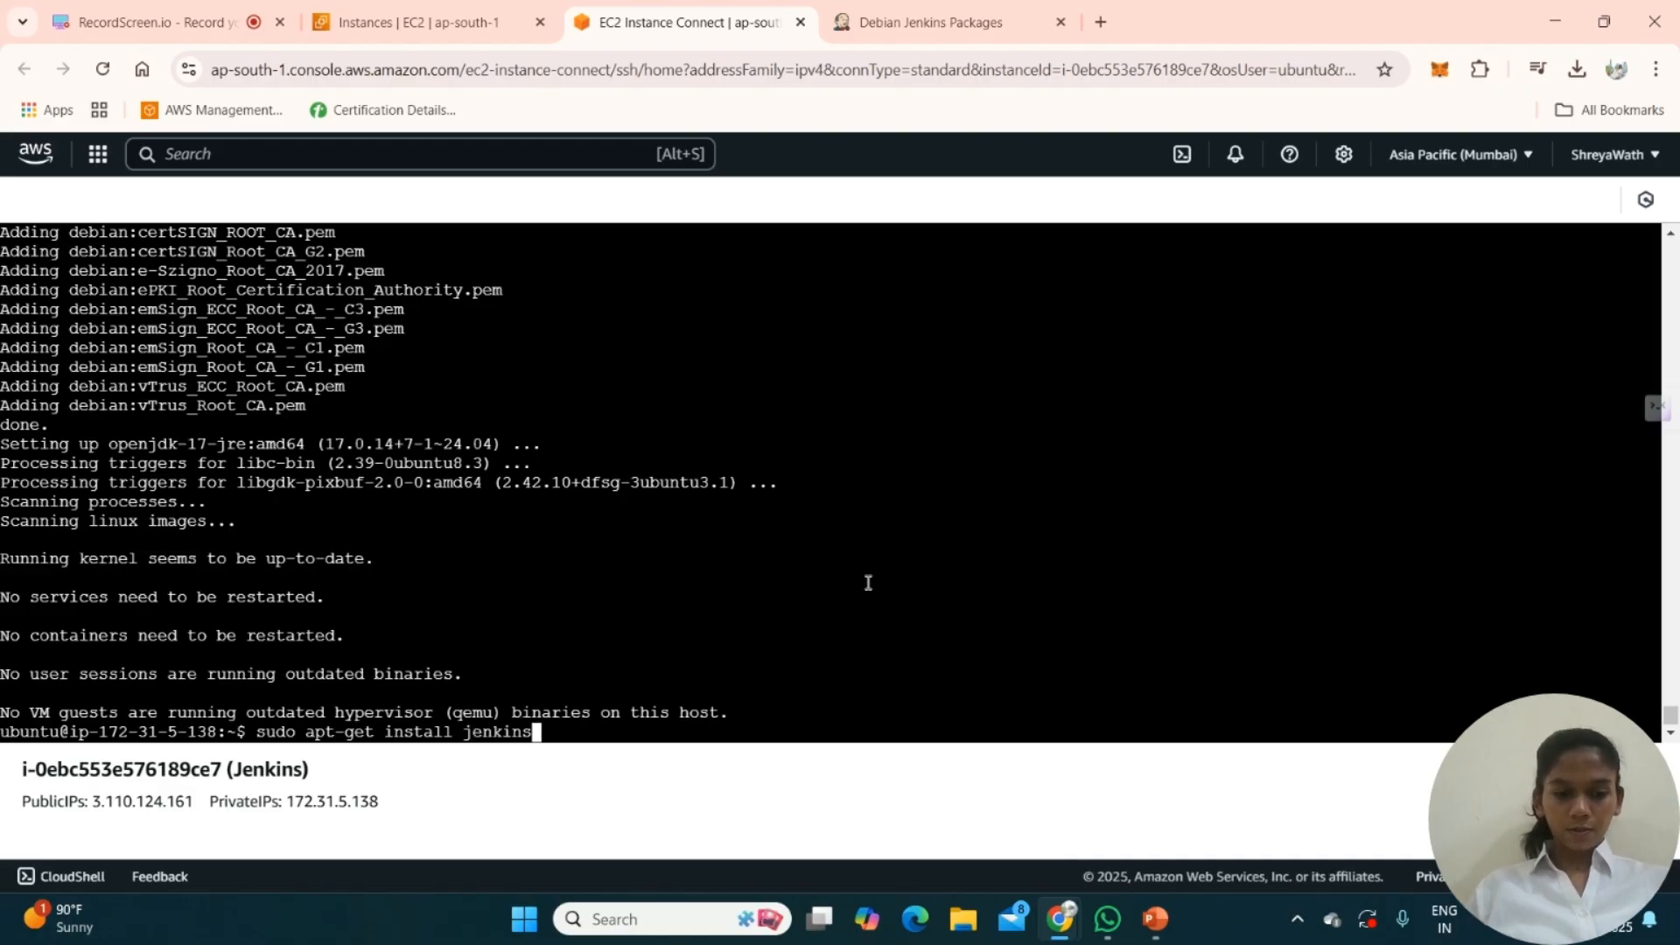
{"action": "key", "text": "Return"}
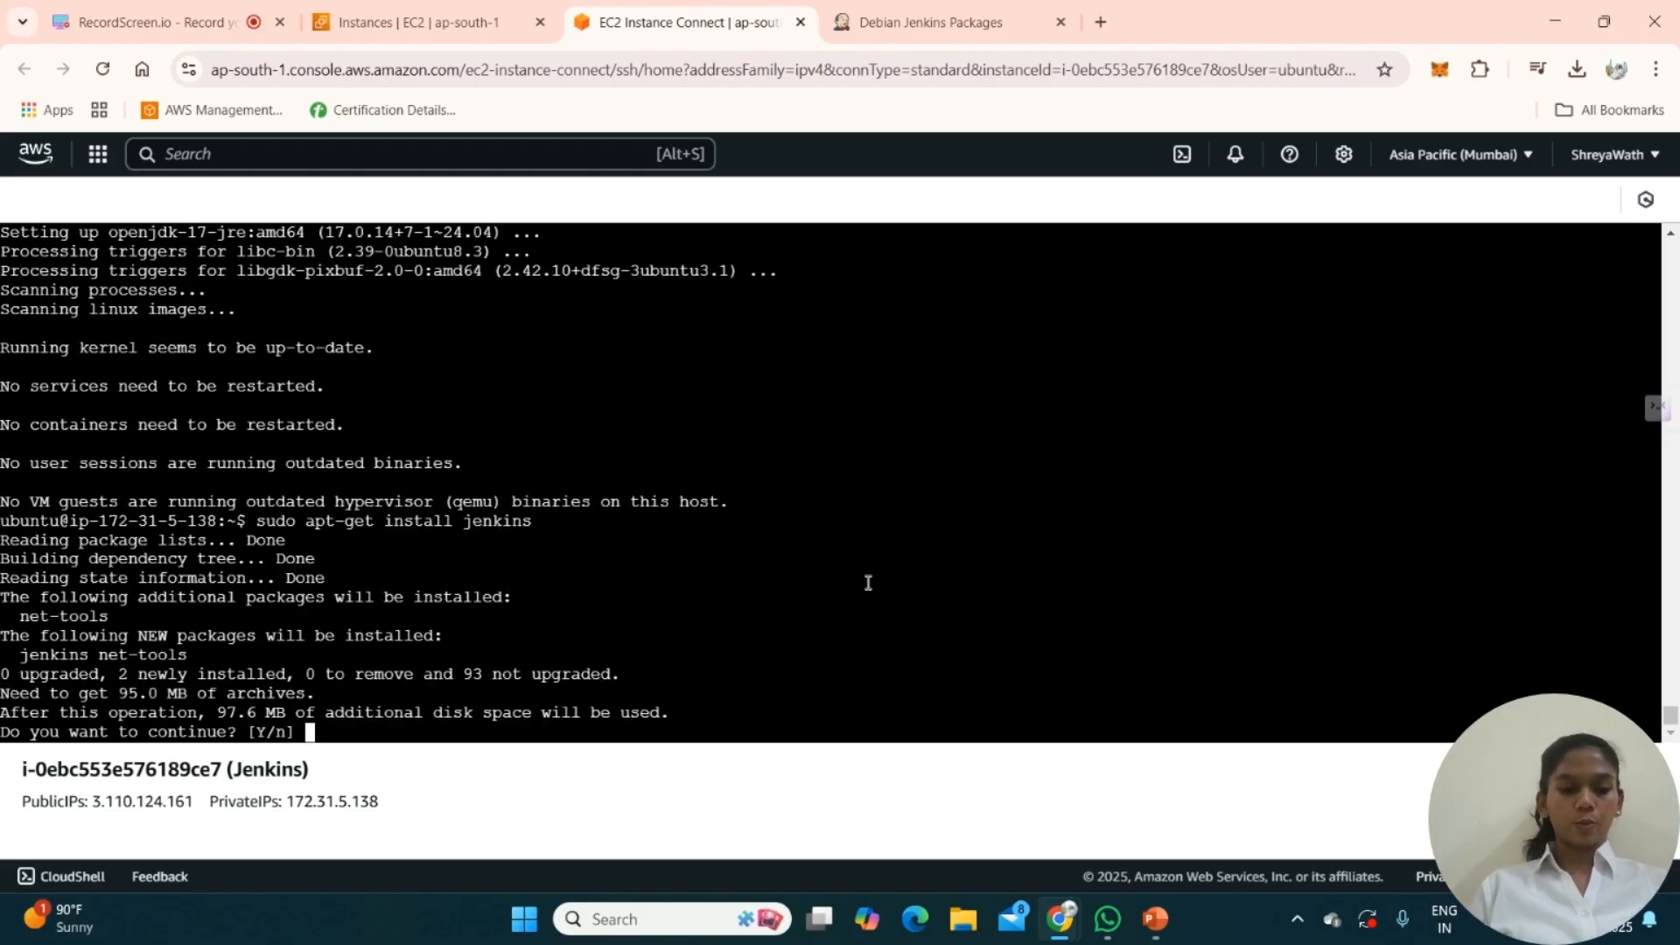
{"action": "type", "text": "Y"}
{"action": "key", "text": "Return"}
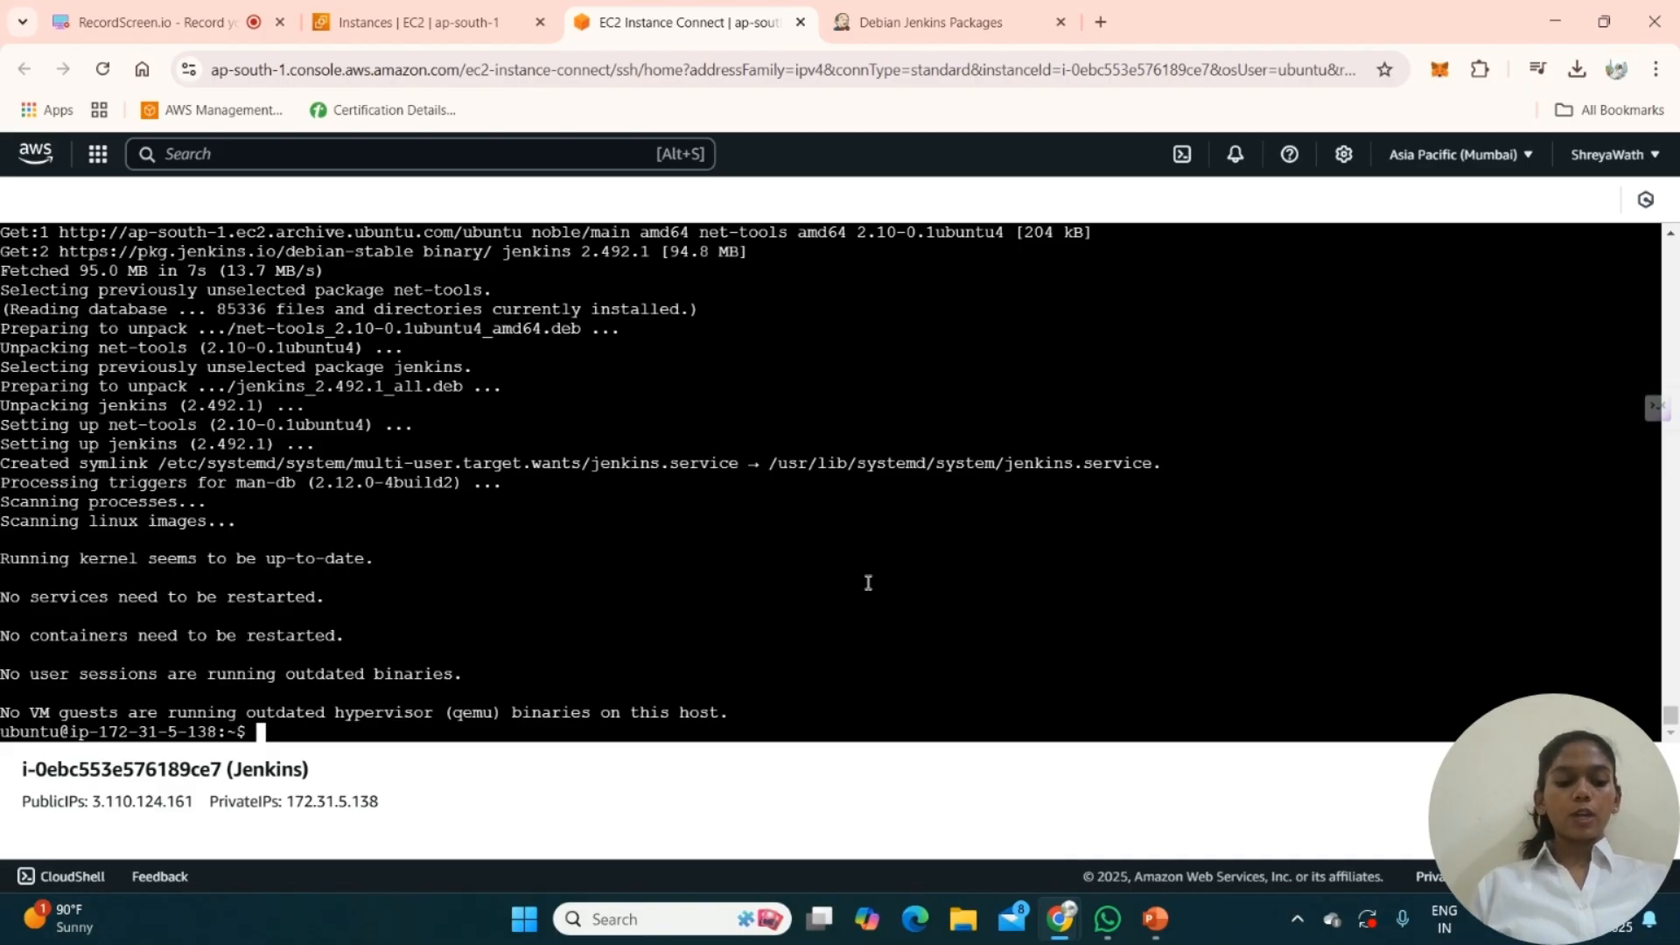
- Run sudo systemctl enable jenkins and start jenkins, then type the systemctl status jenkins command
{"action": "type", "text": "sudo "}
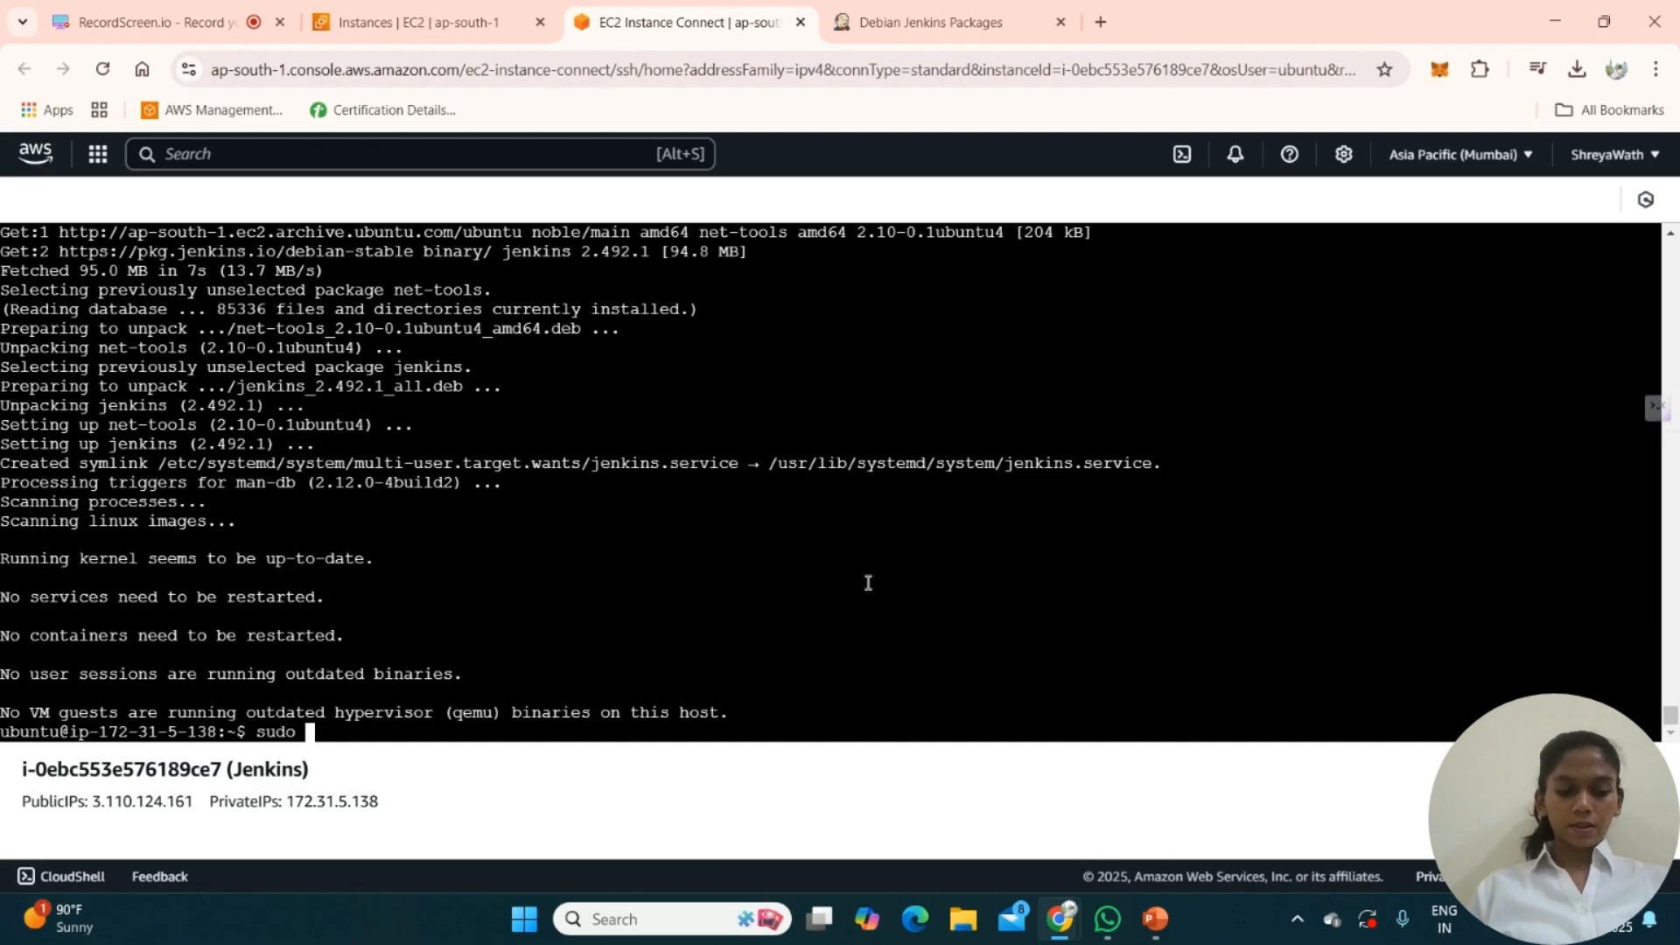
{"action": "type", "text": "system"}
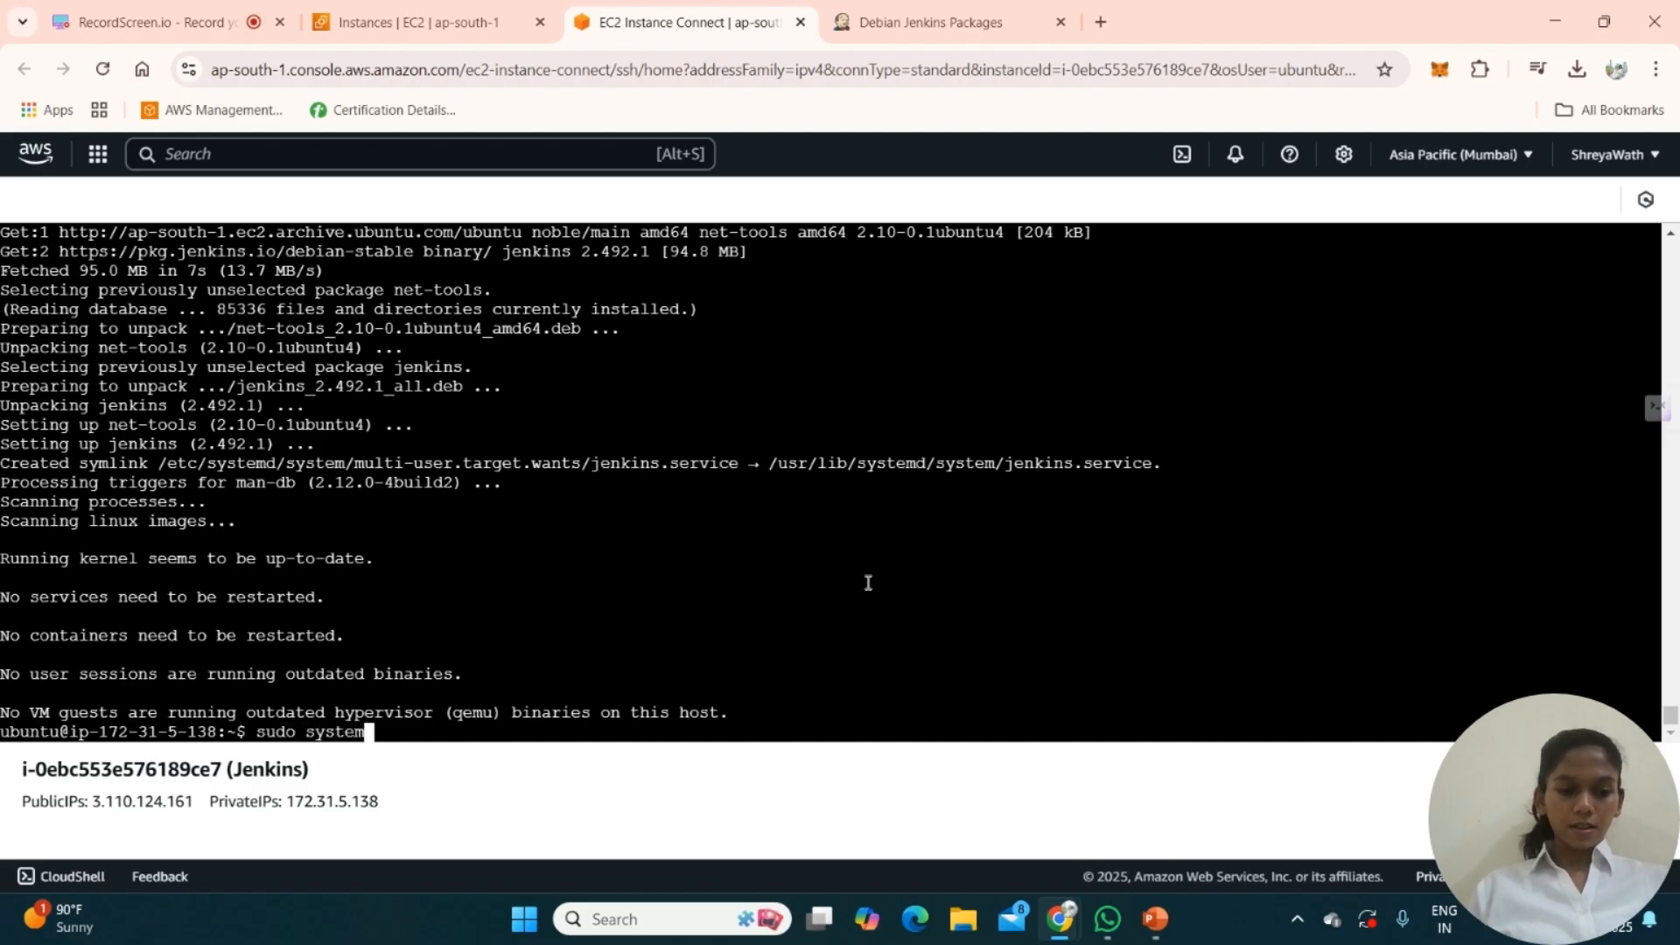
{"action": "type", "text": "ctl "}
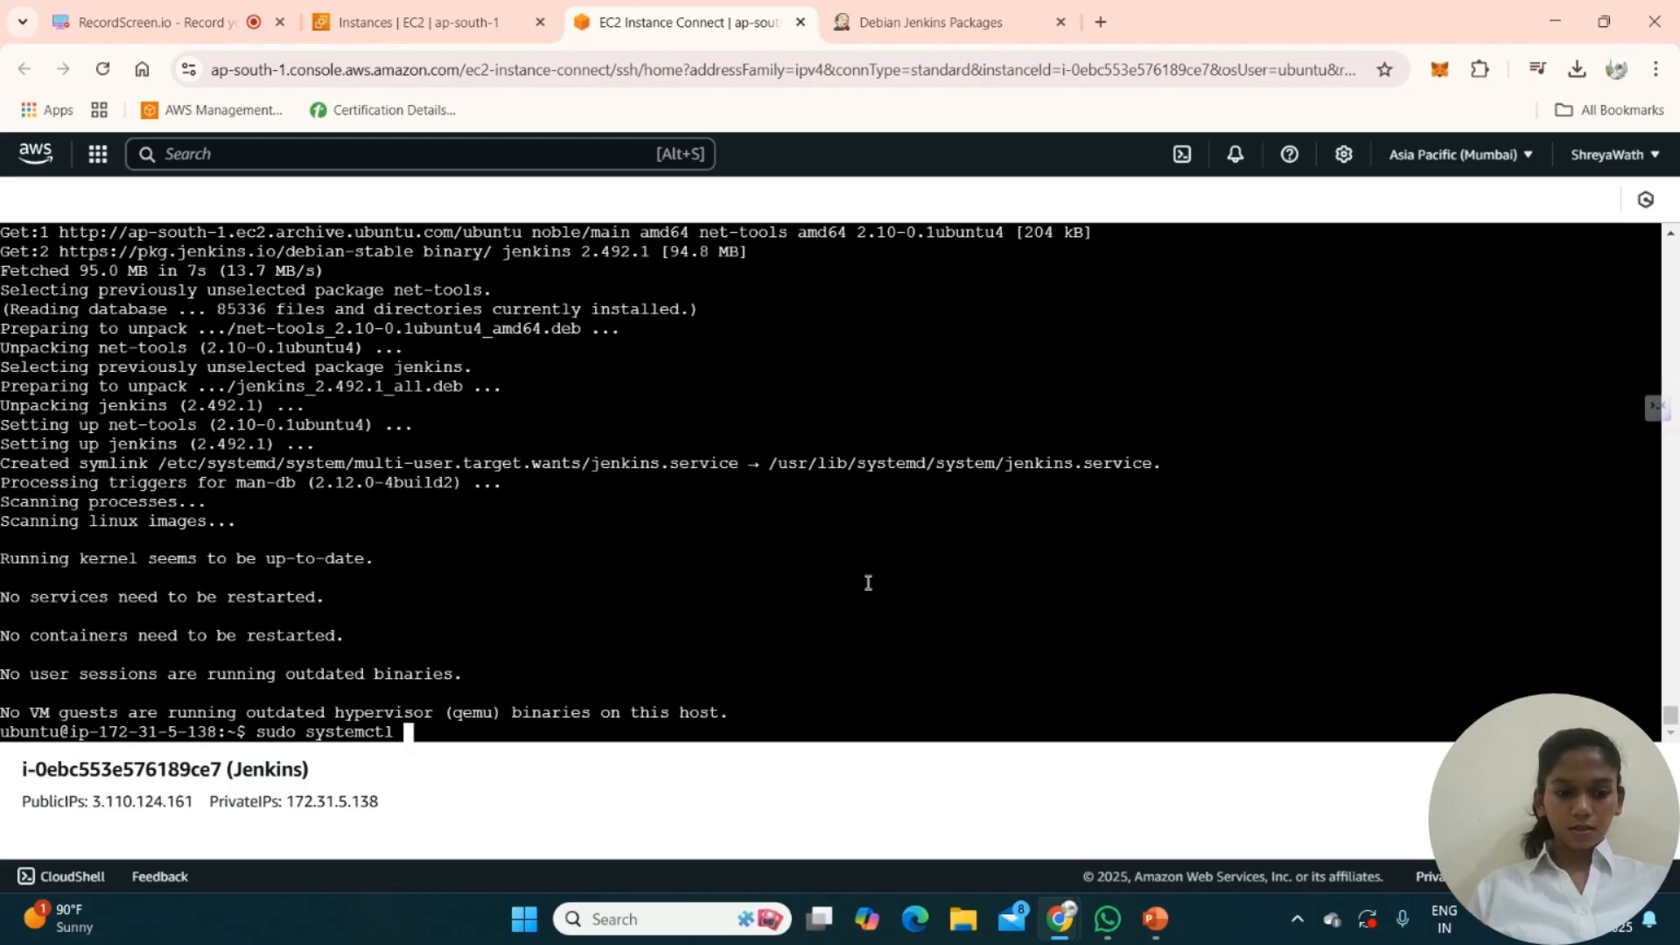
{"action": "type", "text": "en"}
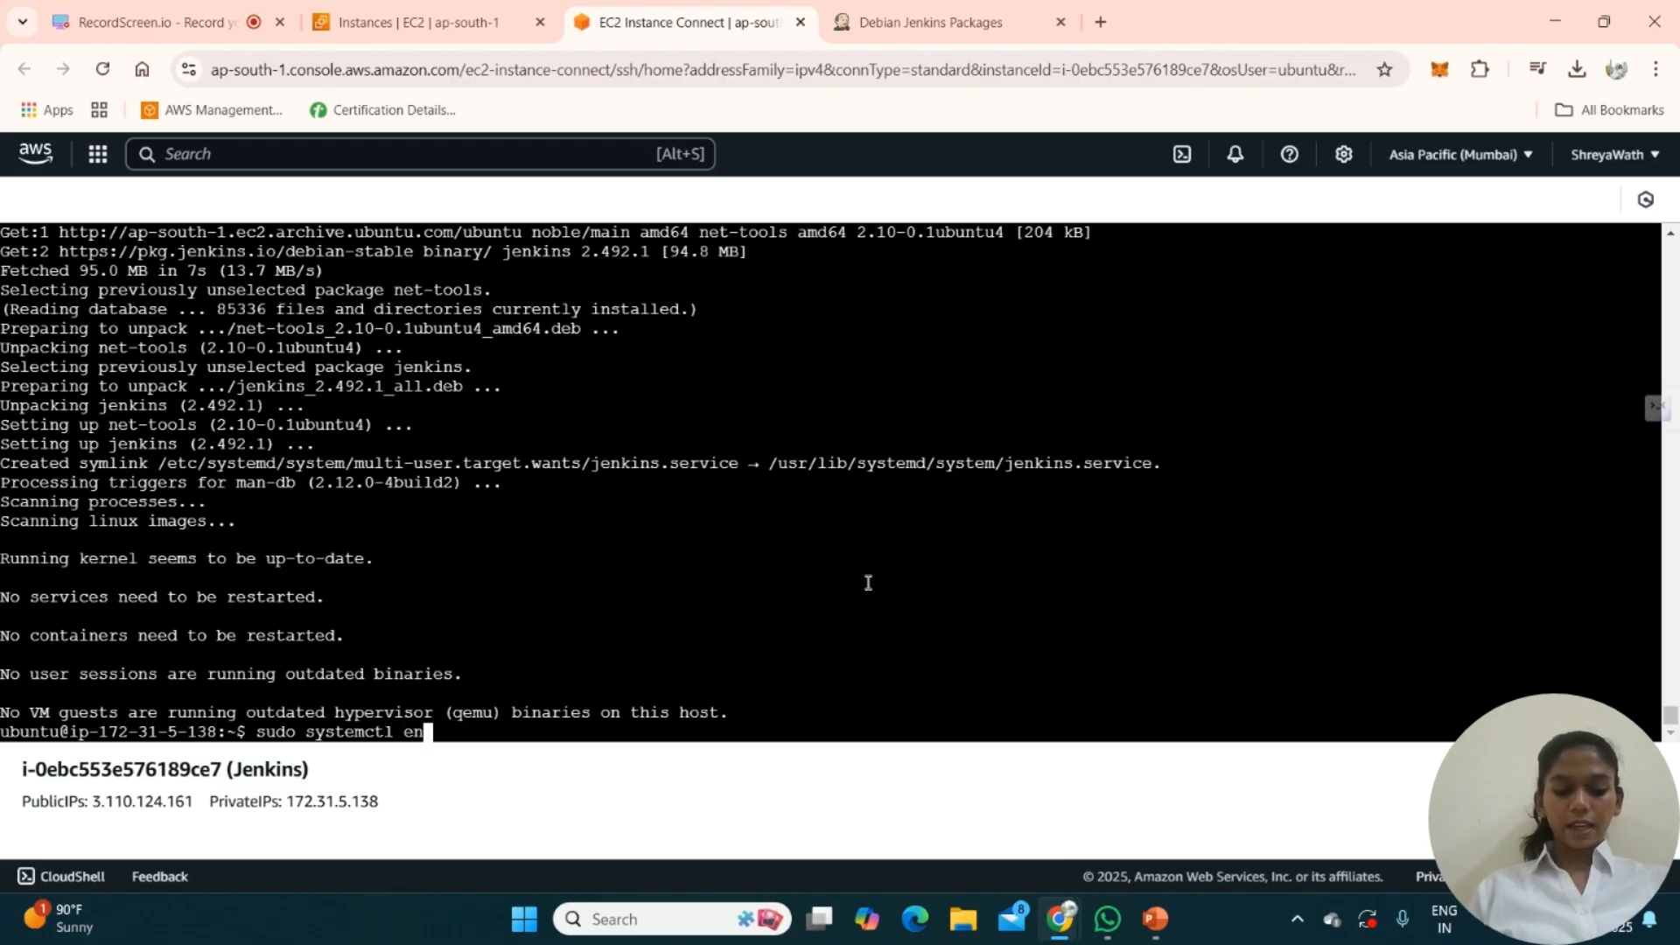
{"action": "type", "text": "abl"}
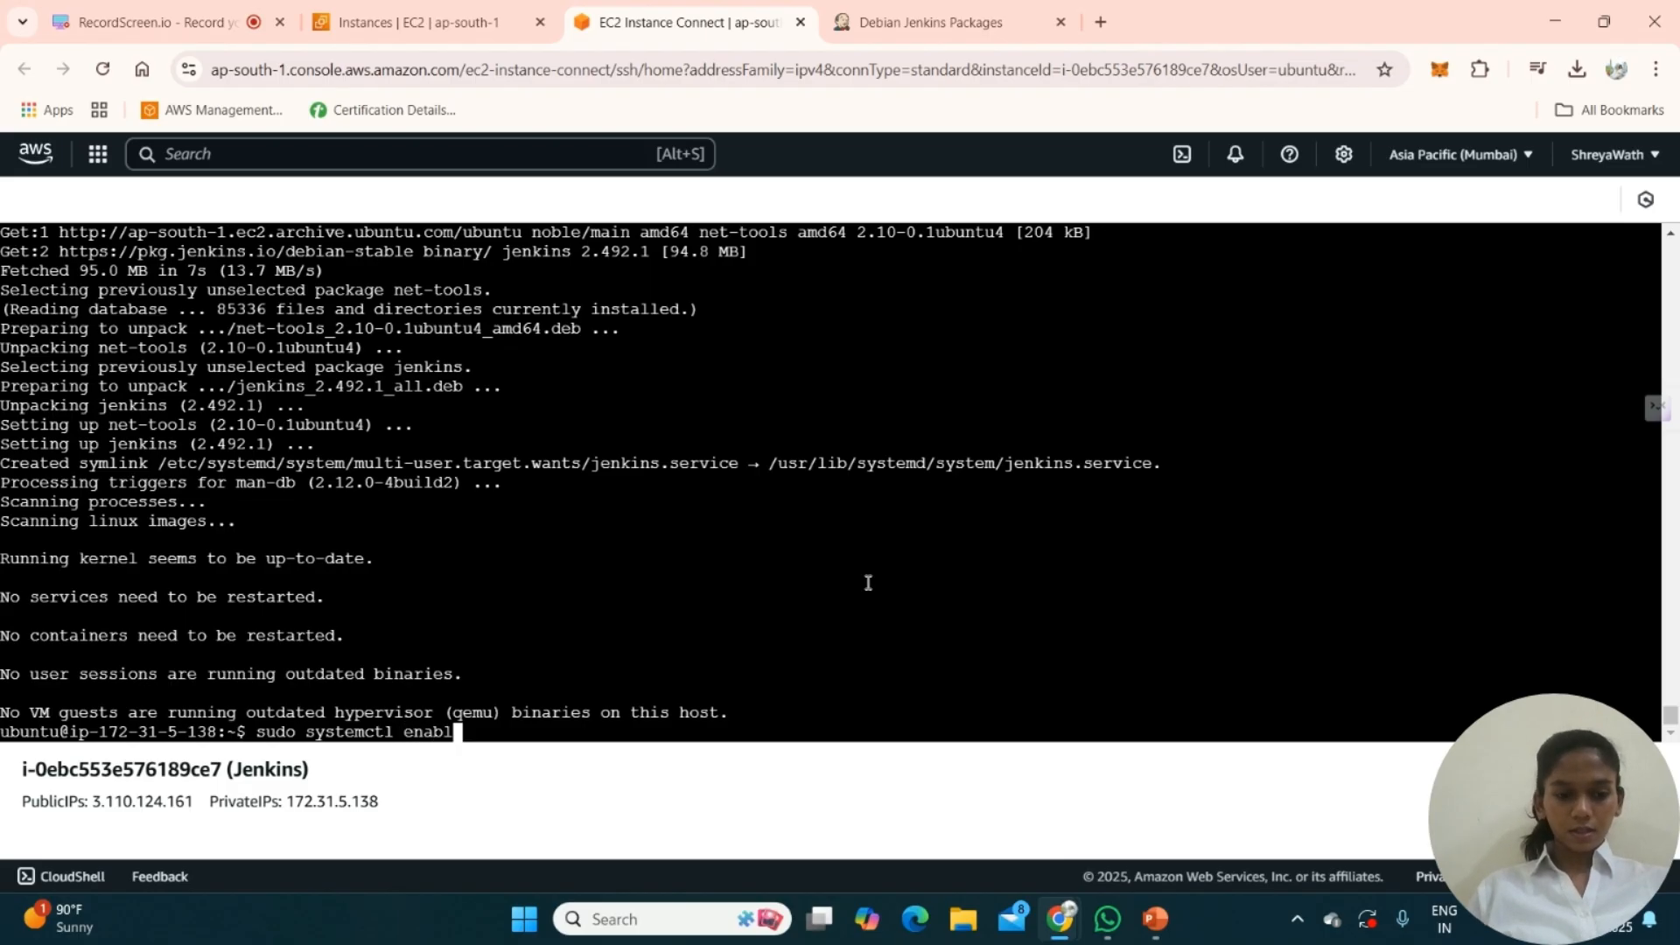
{"action": "type", "text": "e jen"}
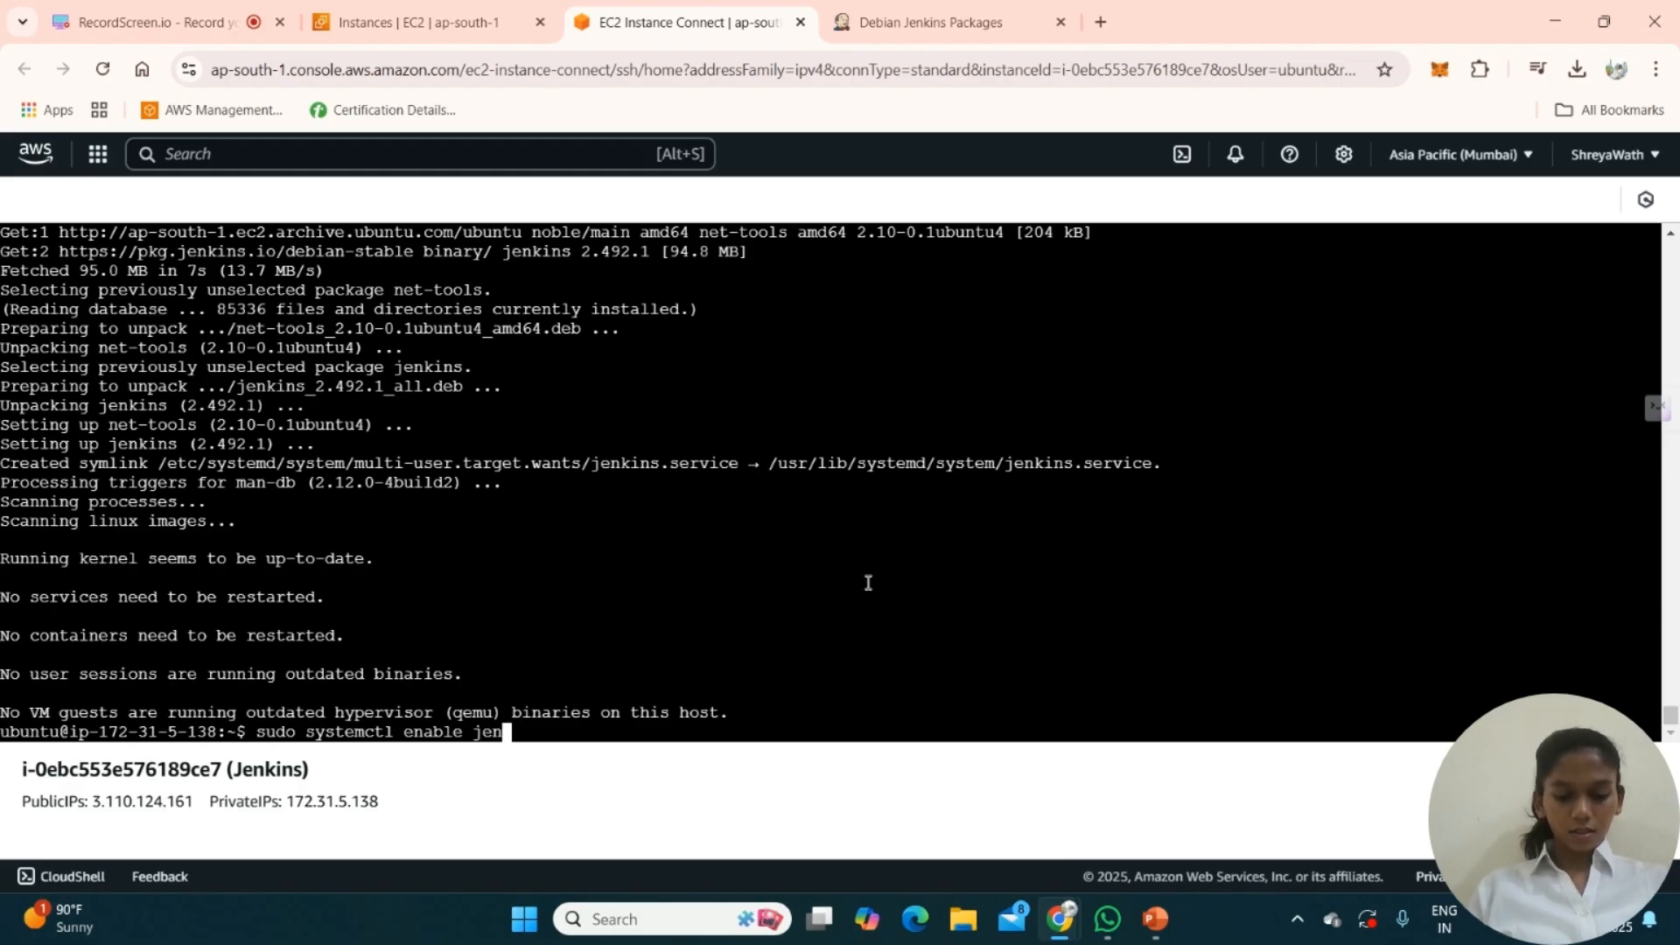
{"action": "type", "text": "kins"}
{"action": "key", "text": "Return"}
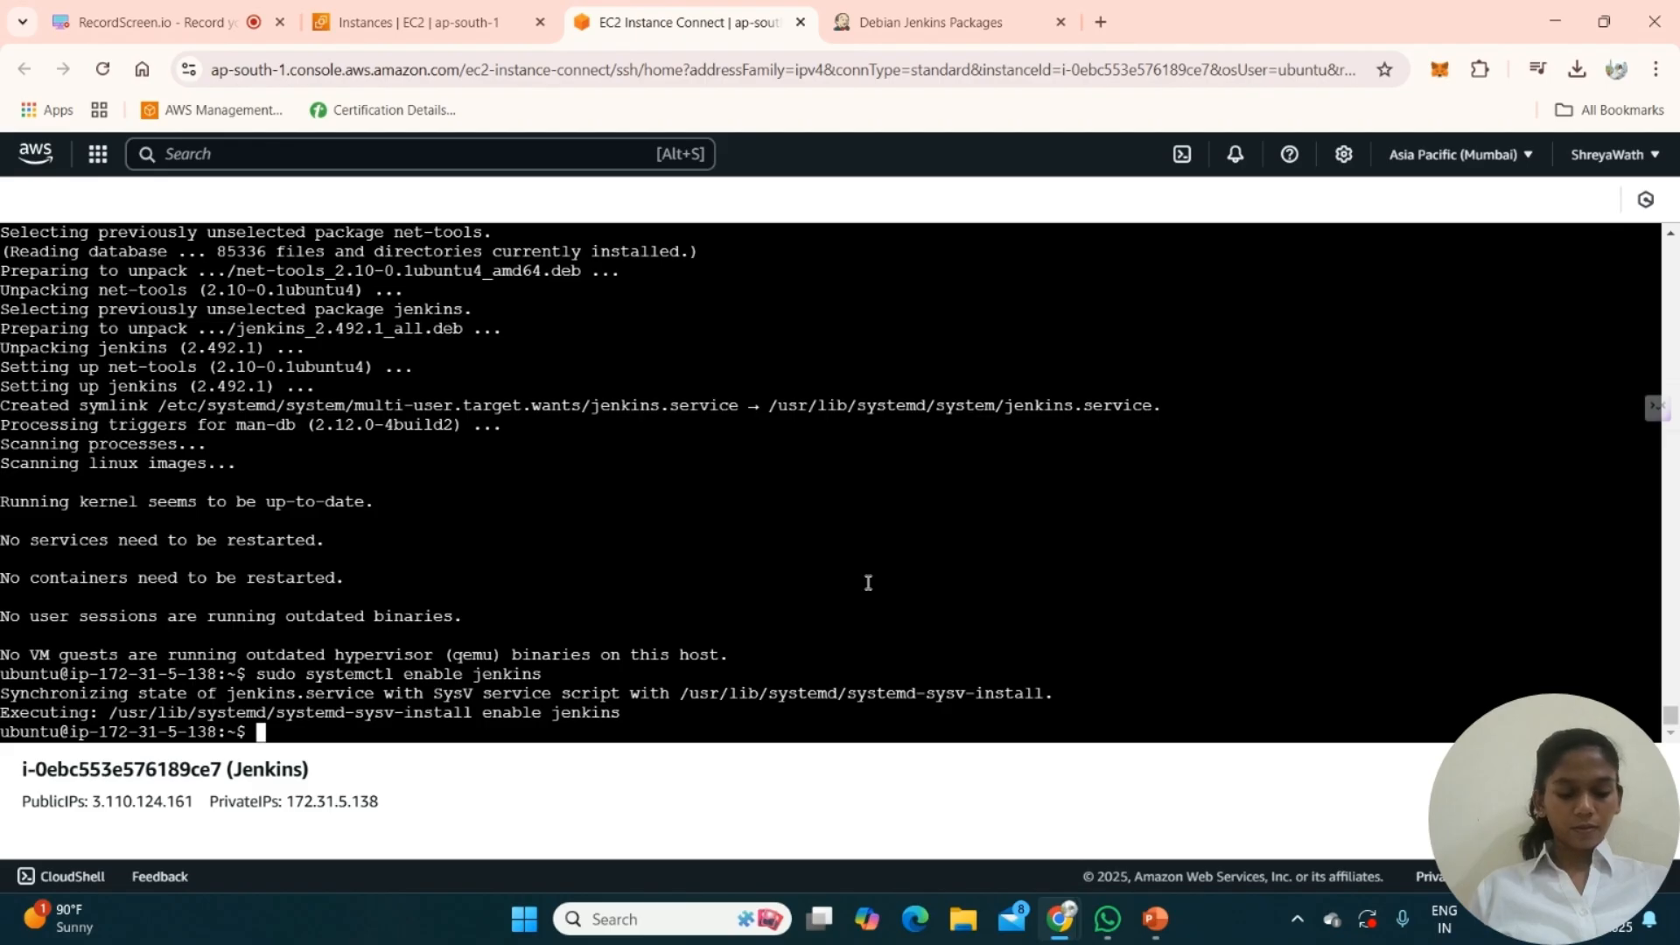
{"action": "type", "text": "sudo su"}
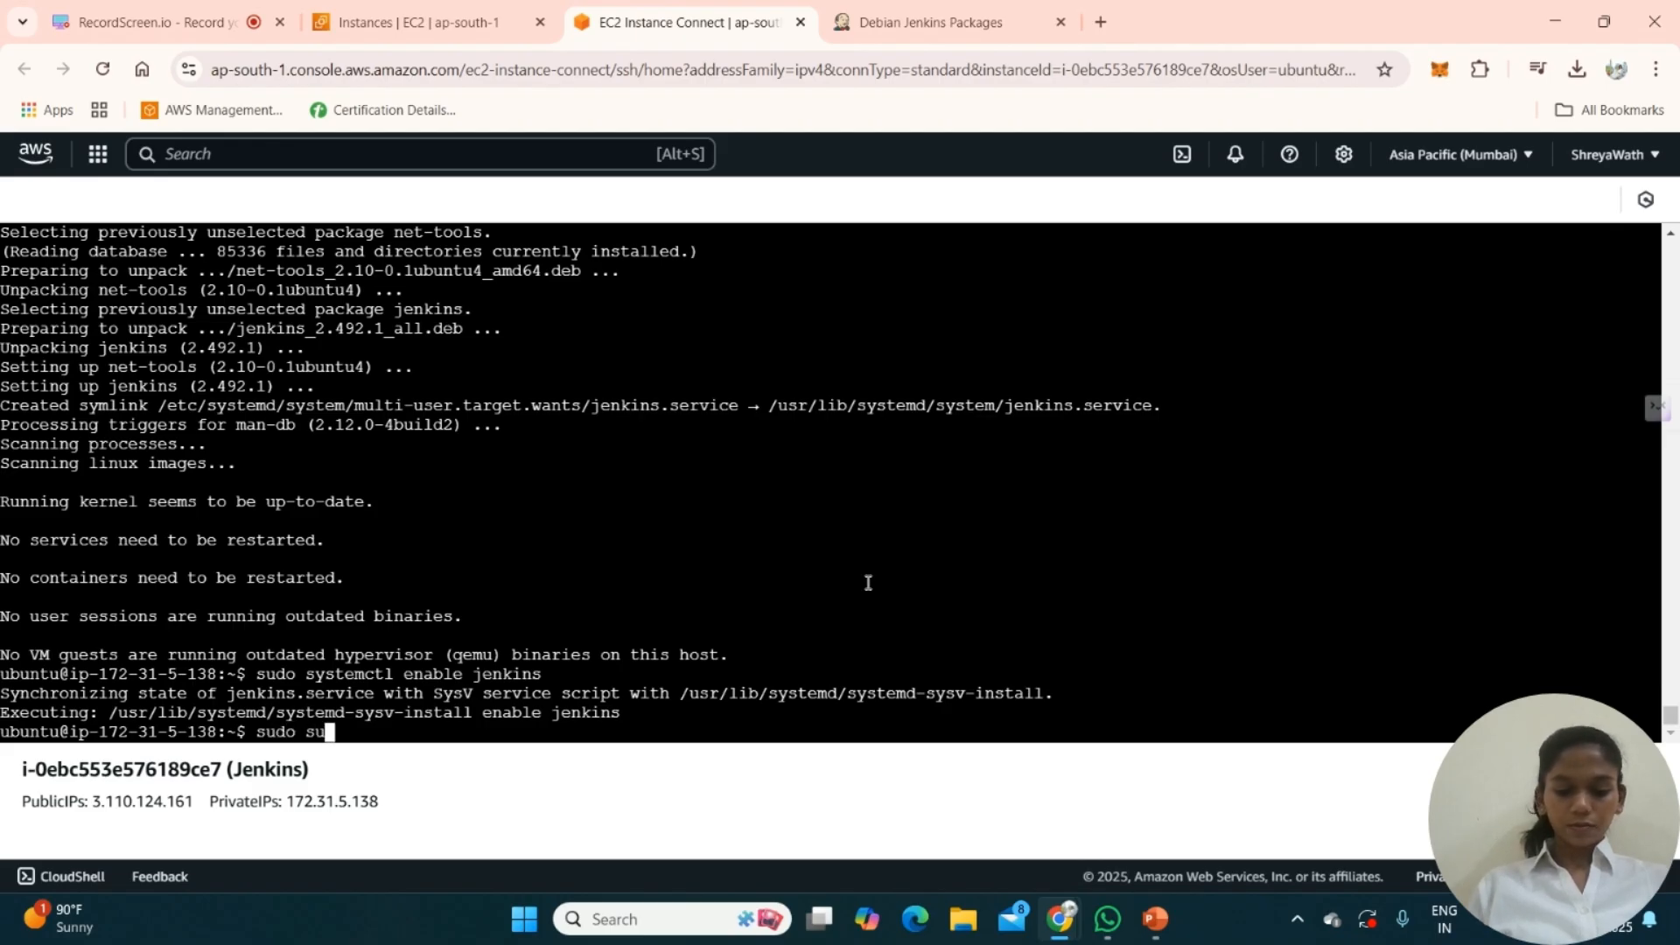
{"action": "key", "text": "BackSpace"}
{"action": "type", "text": "ystemct"}
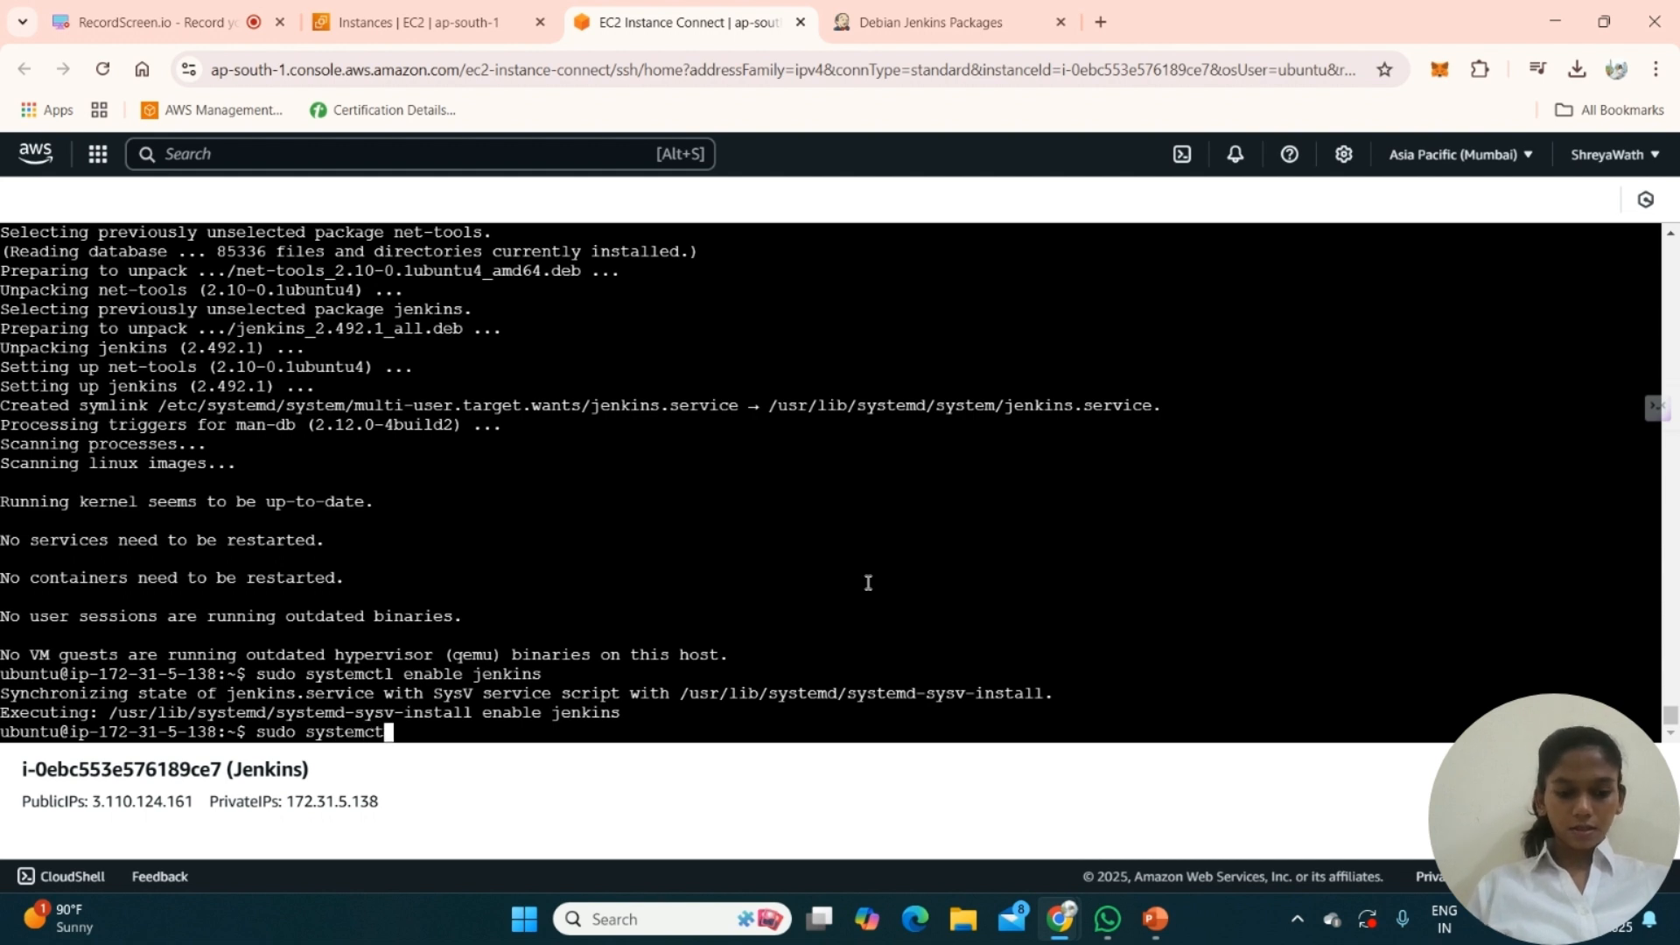
{"action": "type", "text": "l "}
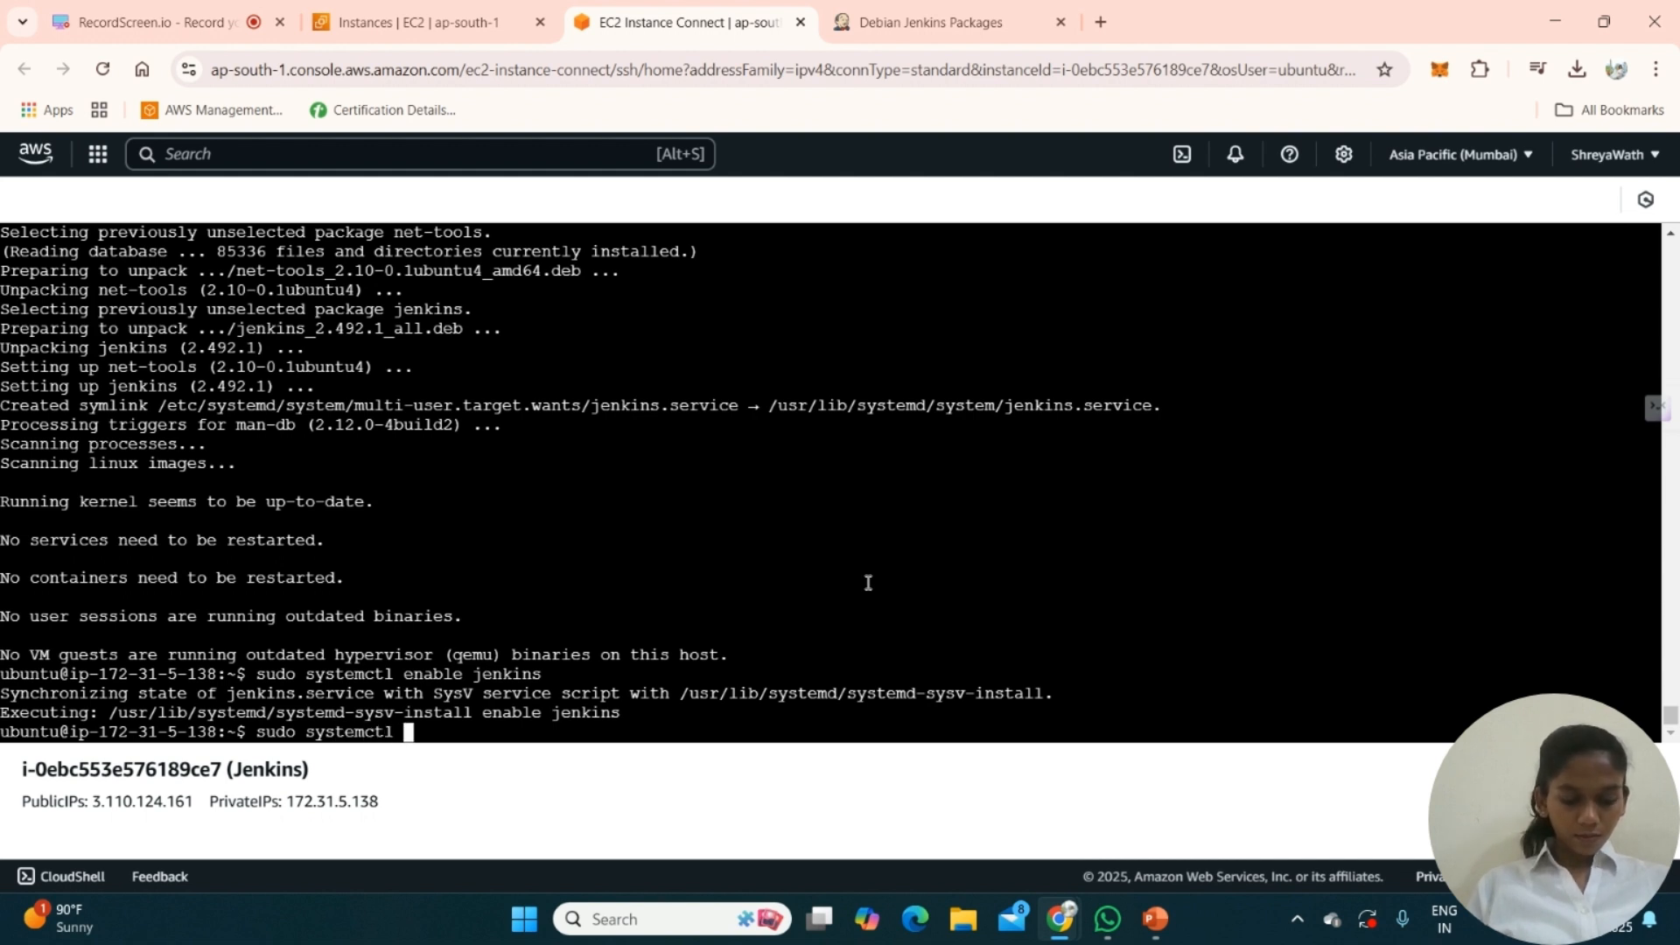
{"action": "type", "text": "start jenkins"}
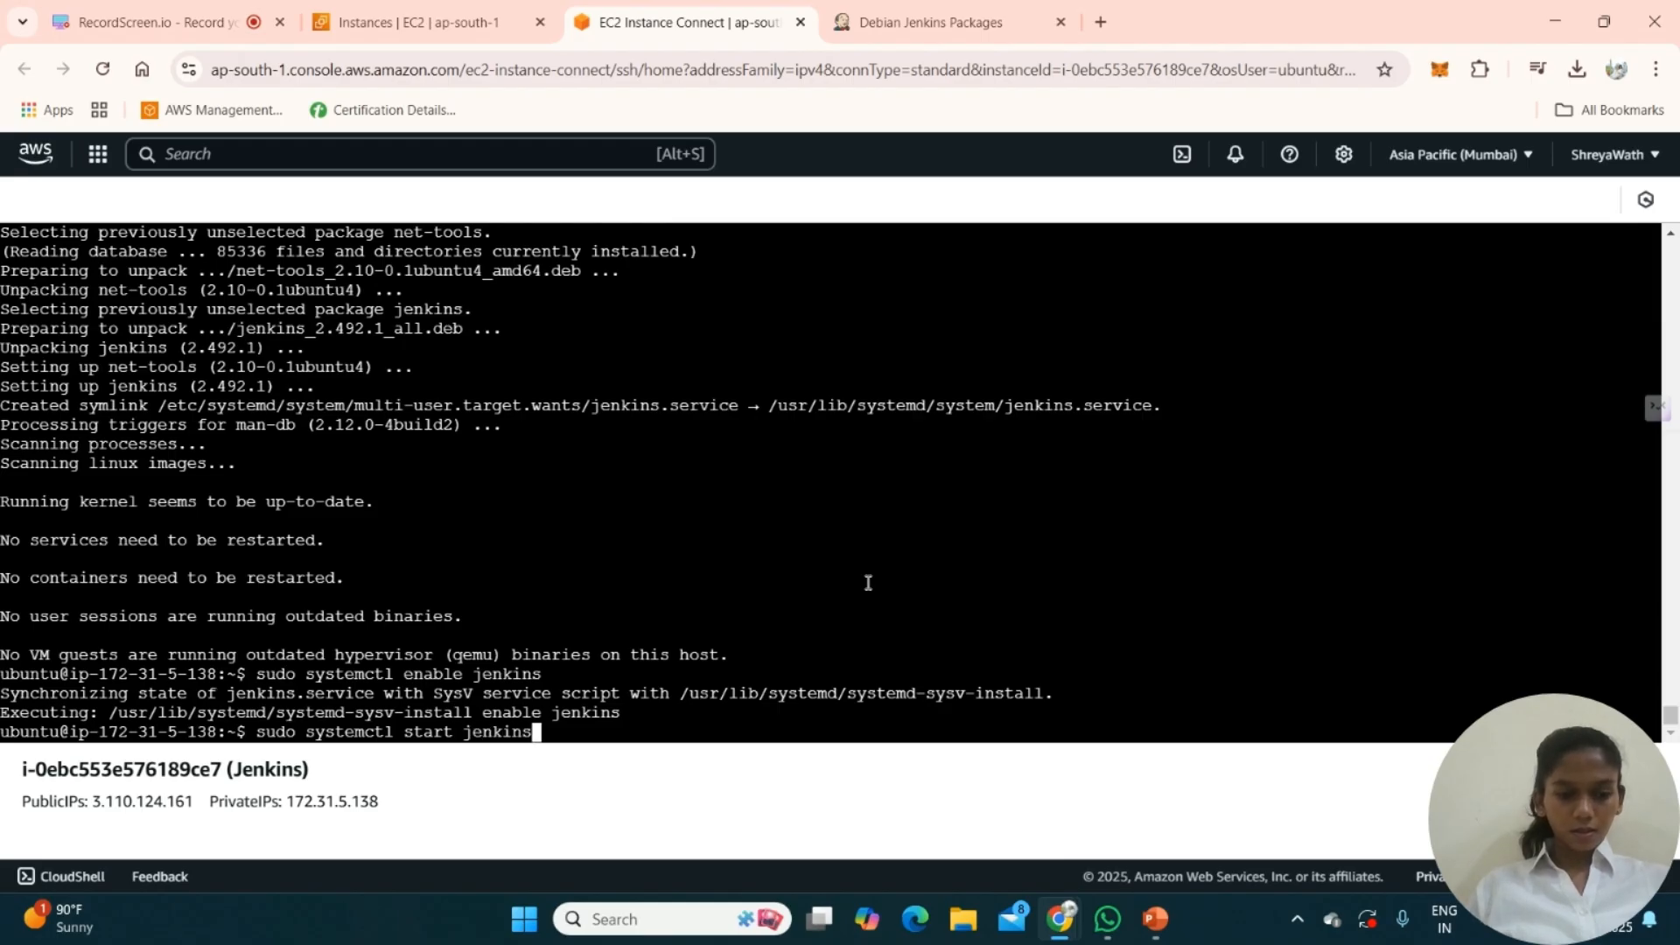
{"action": "key", "text": "Return"}
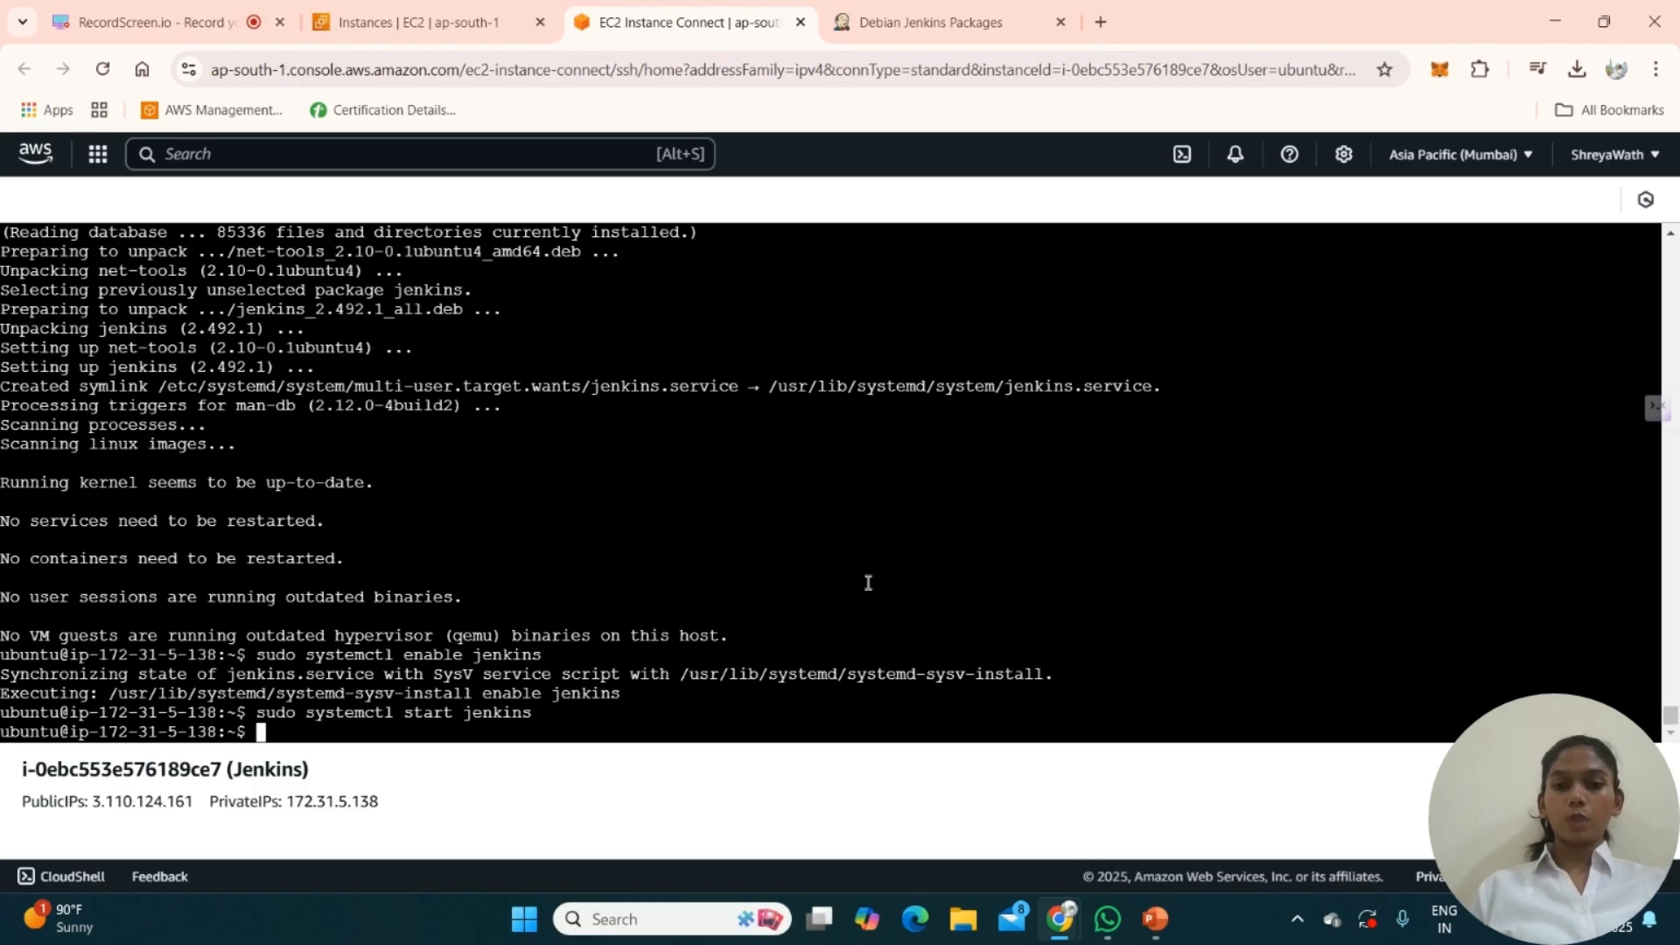
{"action": "type", "text": "sudo systemctl sta"}
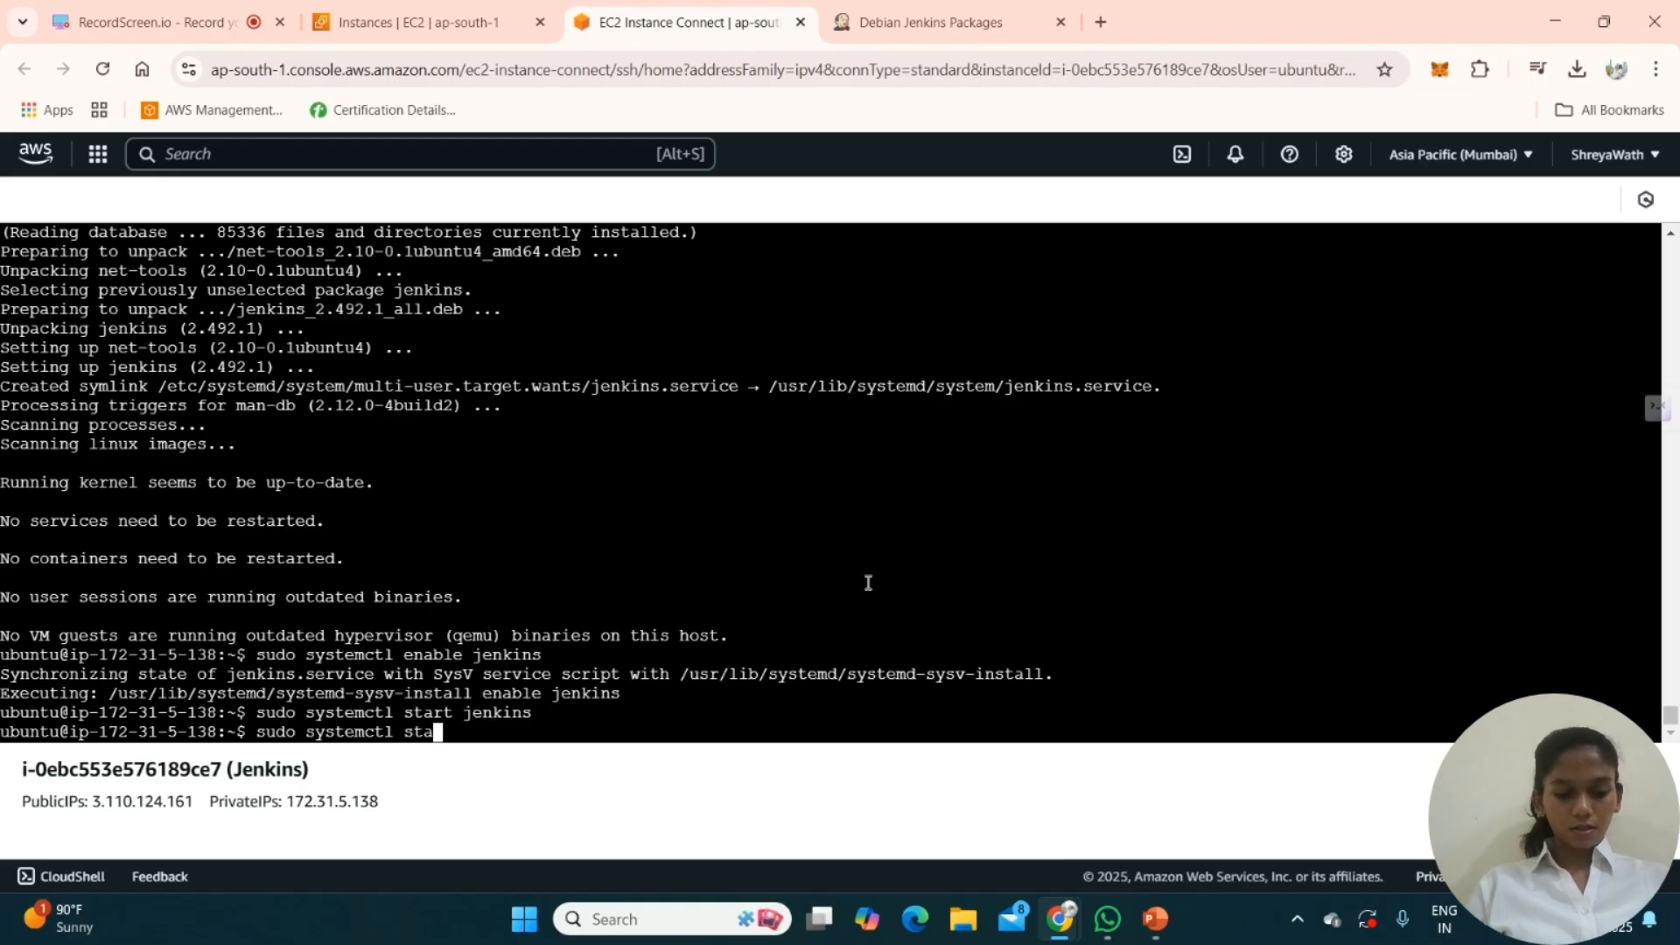
{"action": "type", "text": "tus jen"}
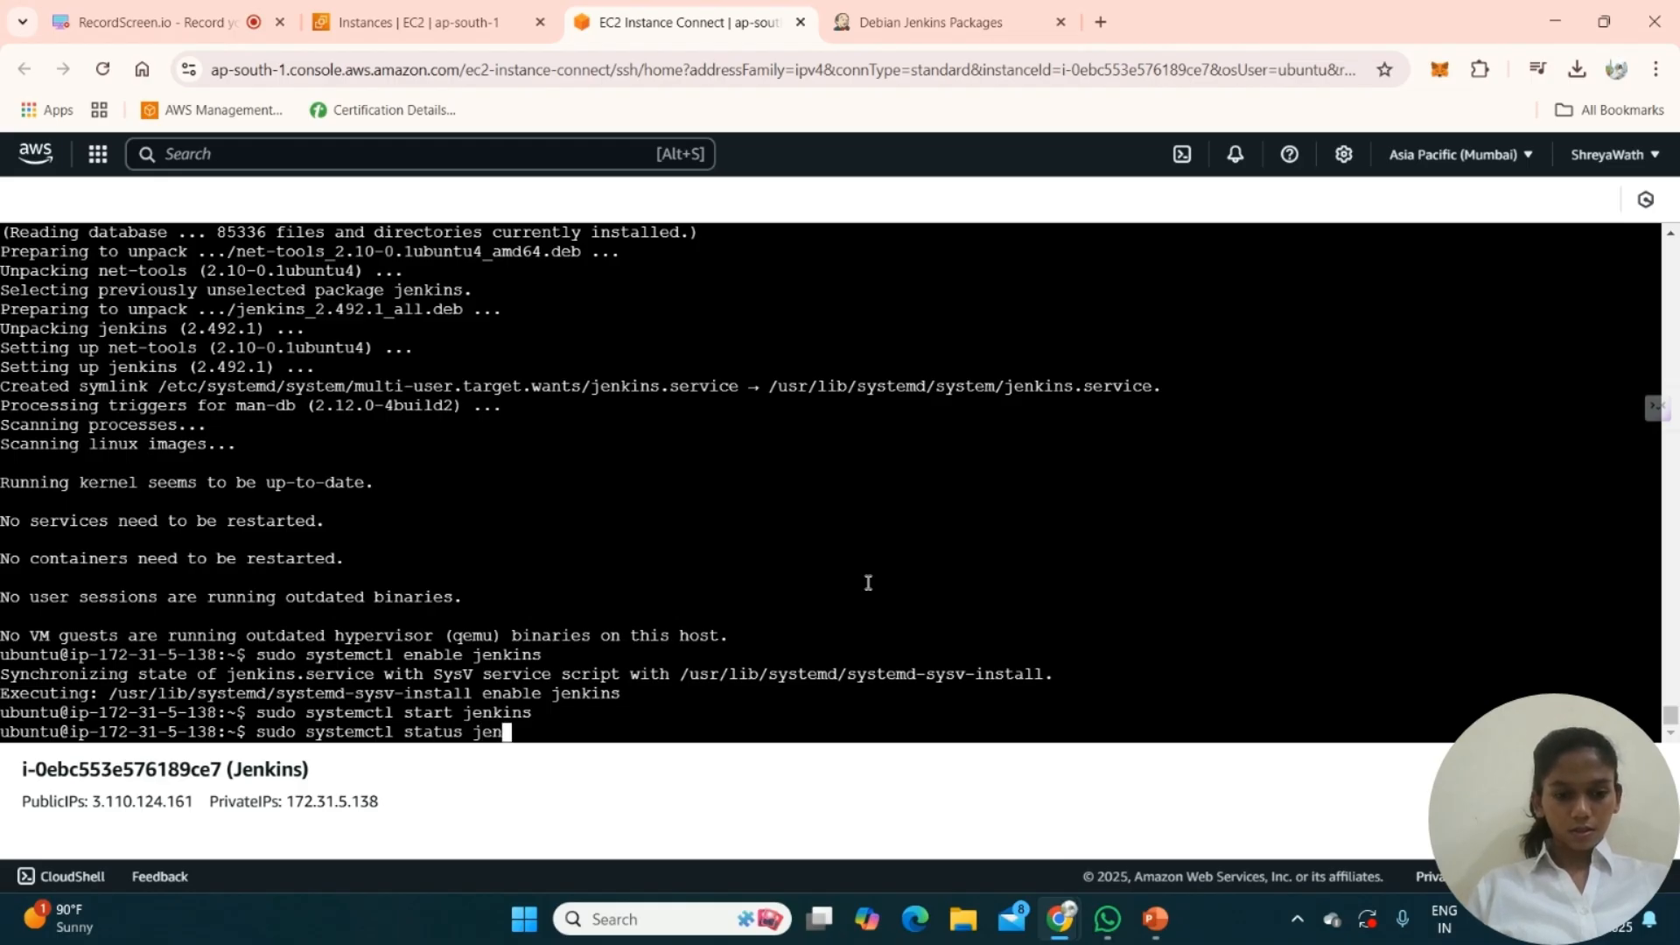
{"action": "type", "text": "kins"}
- Confirm Jenkins shows active (running), then copy the instance's public IPv4 address from Instances
{"action": "key", "text": "Return"}
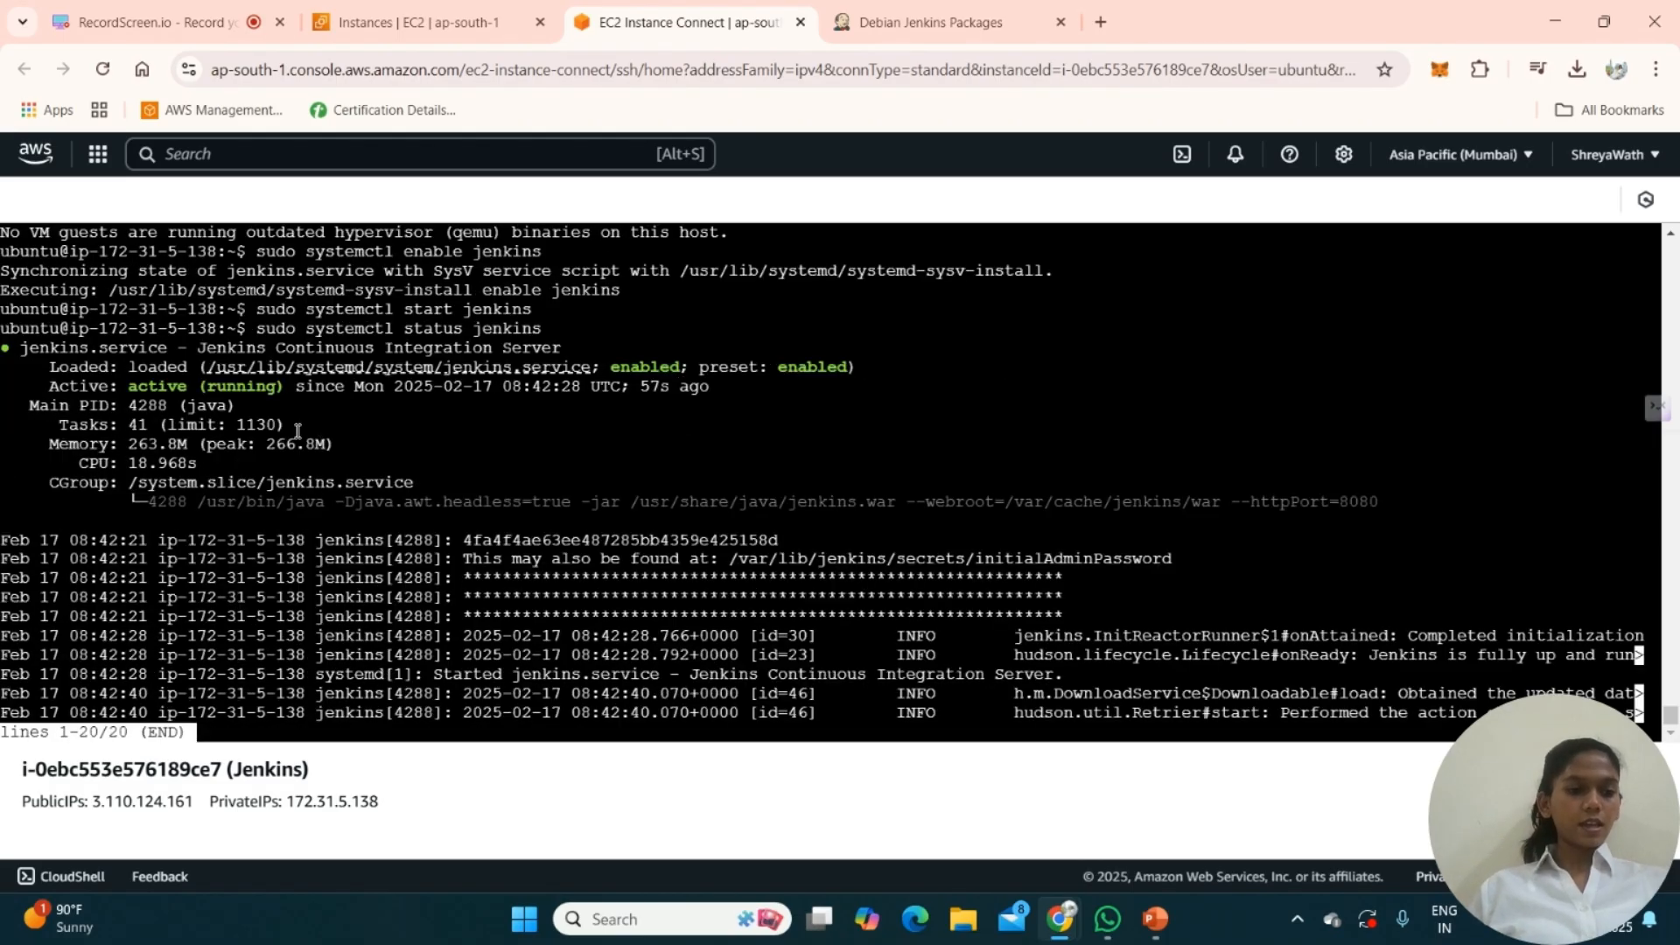
{"action": "scroll", "coordinate": [658, 496], "scroll_direction": "up", "scroll_amount": 3}
{"action": "scroll", "coordinate": [658, 496], "scroll_direction": "down", "scroll_amount": 3}
{"action": "scroll", "coordinate": [658, 495], "scroll_direction": "up", "scroll_amount": 3}
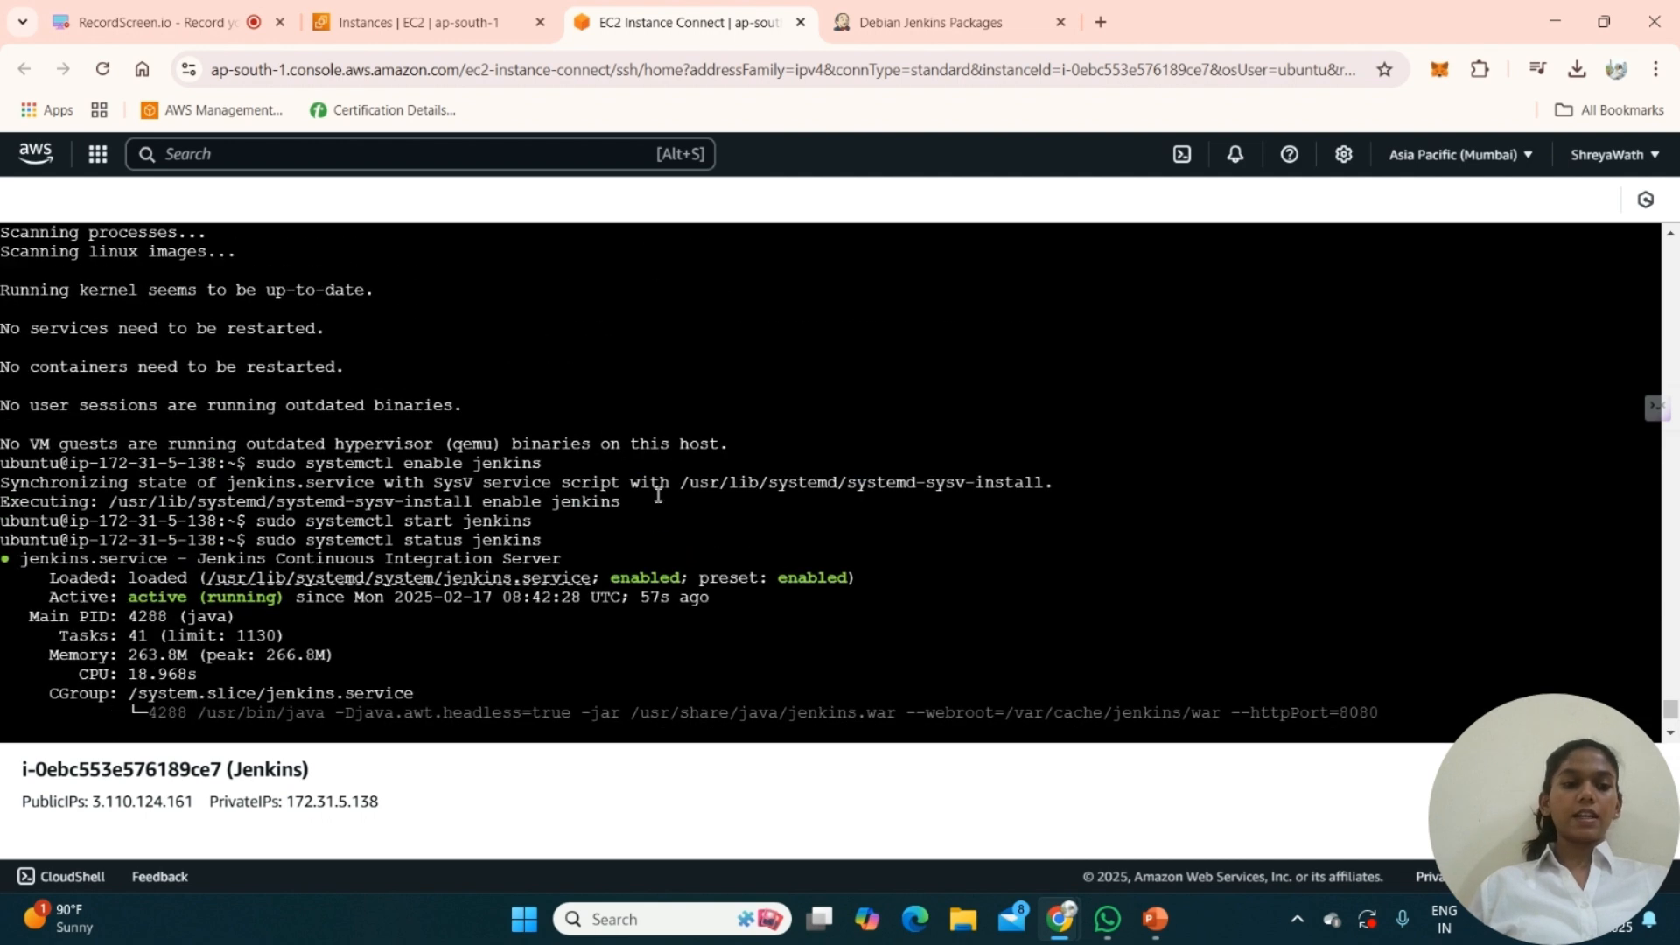
{"action": "scroll", "coordinate": [658, 496], "scroll_direction": "up", "scroll_amount": 1}
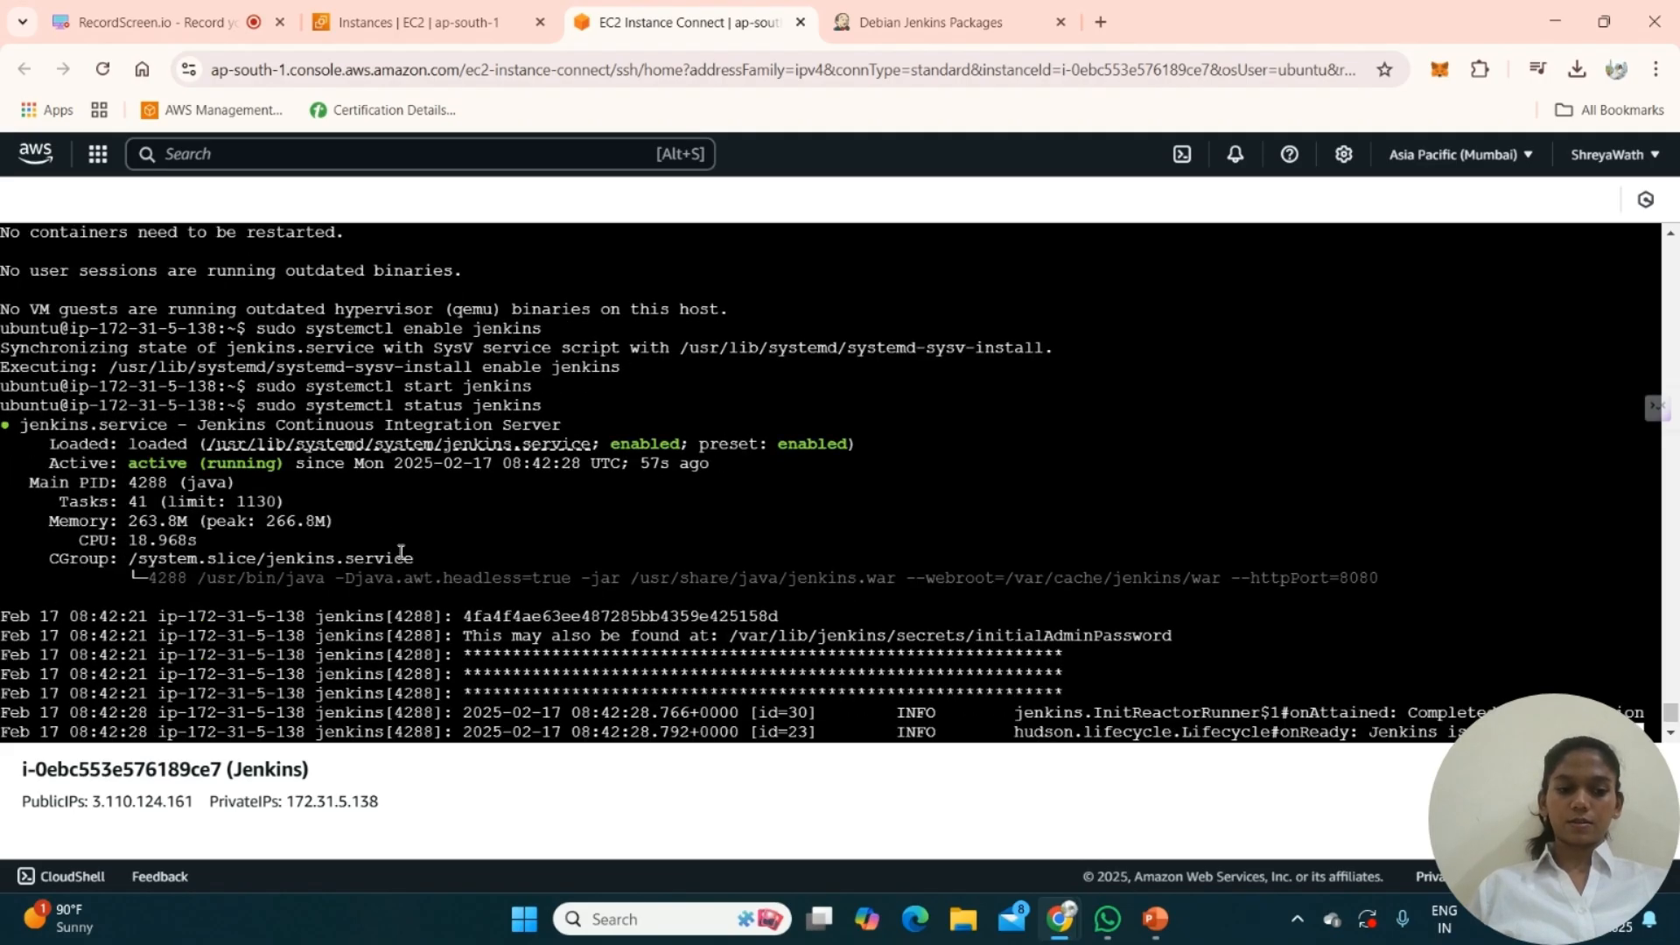
{"action": "left_click", "coordinate": [406, 9]}
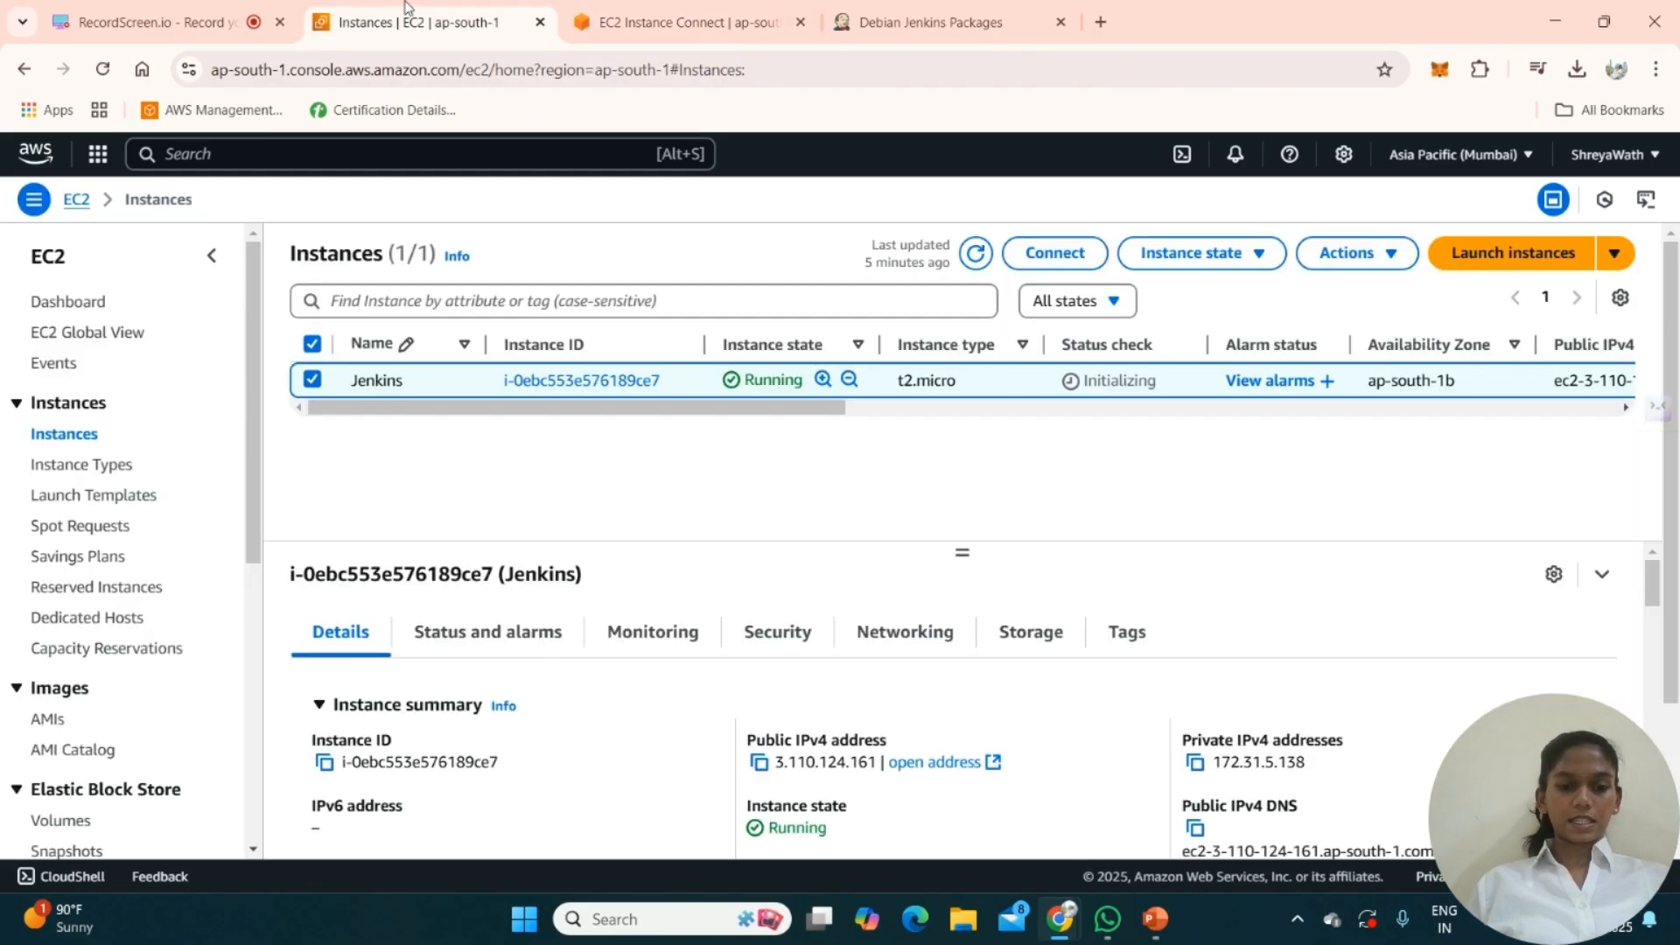
{"action": "left_click", "coordinate": [761, 763]}
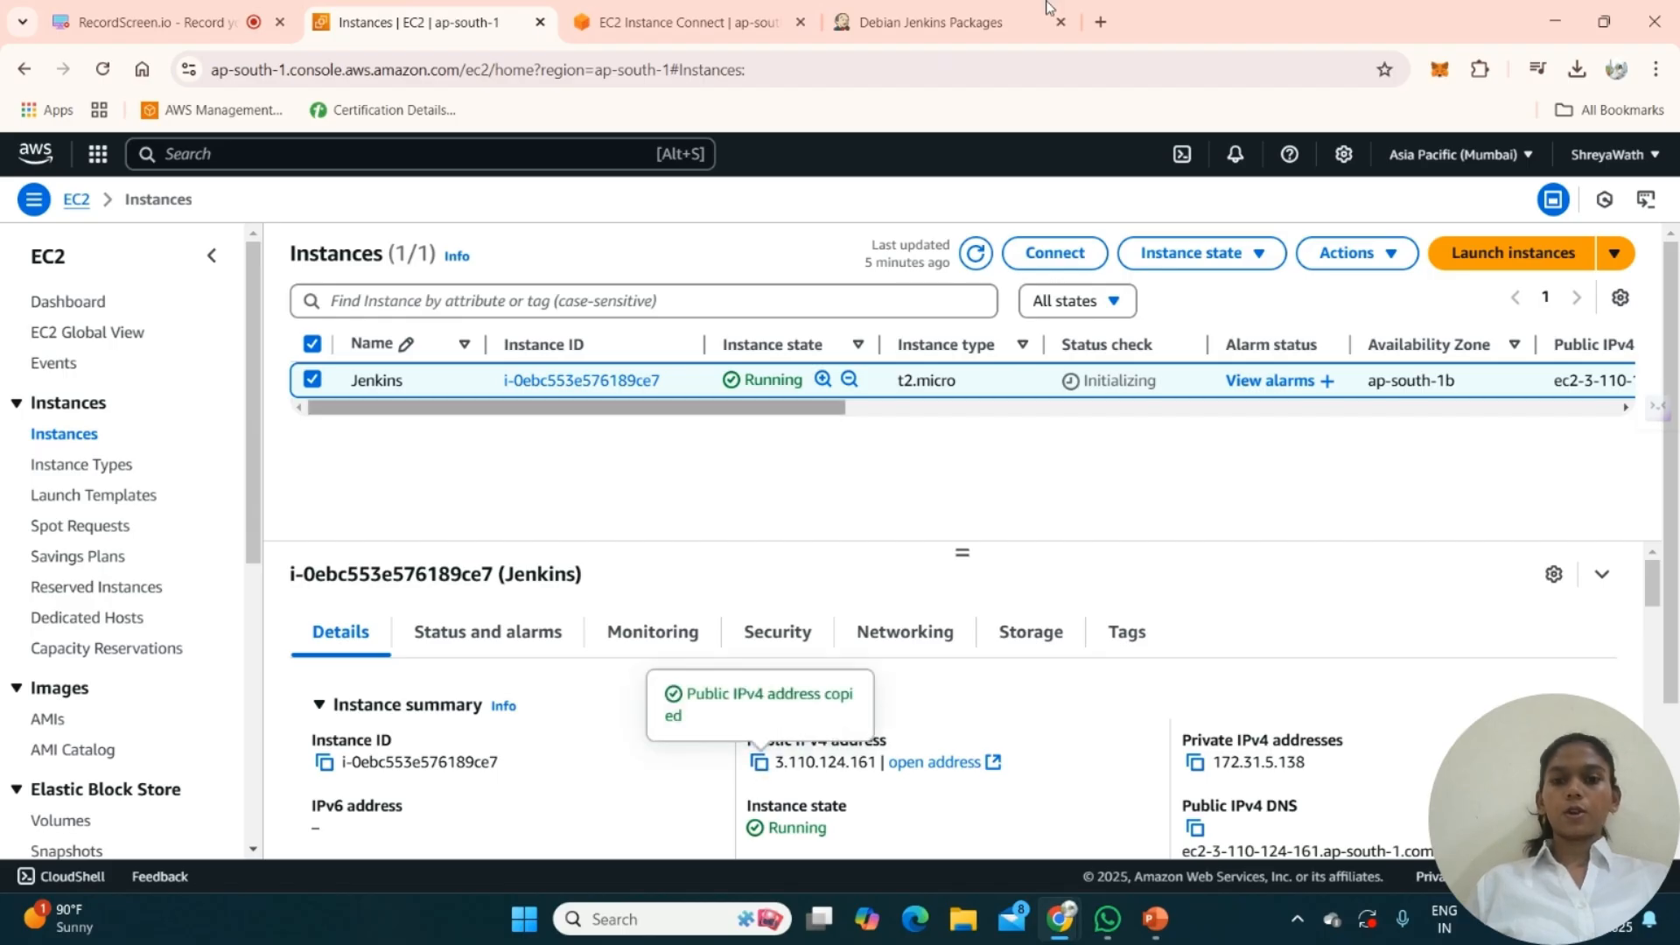
- Load the public IP on port 8080 in a new tab and select the initialAdminPassword path
{"action": "left_click", "coordinate": [1100, 21]}
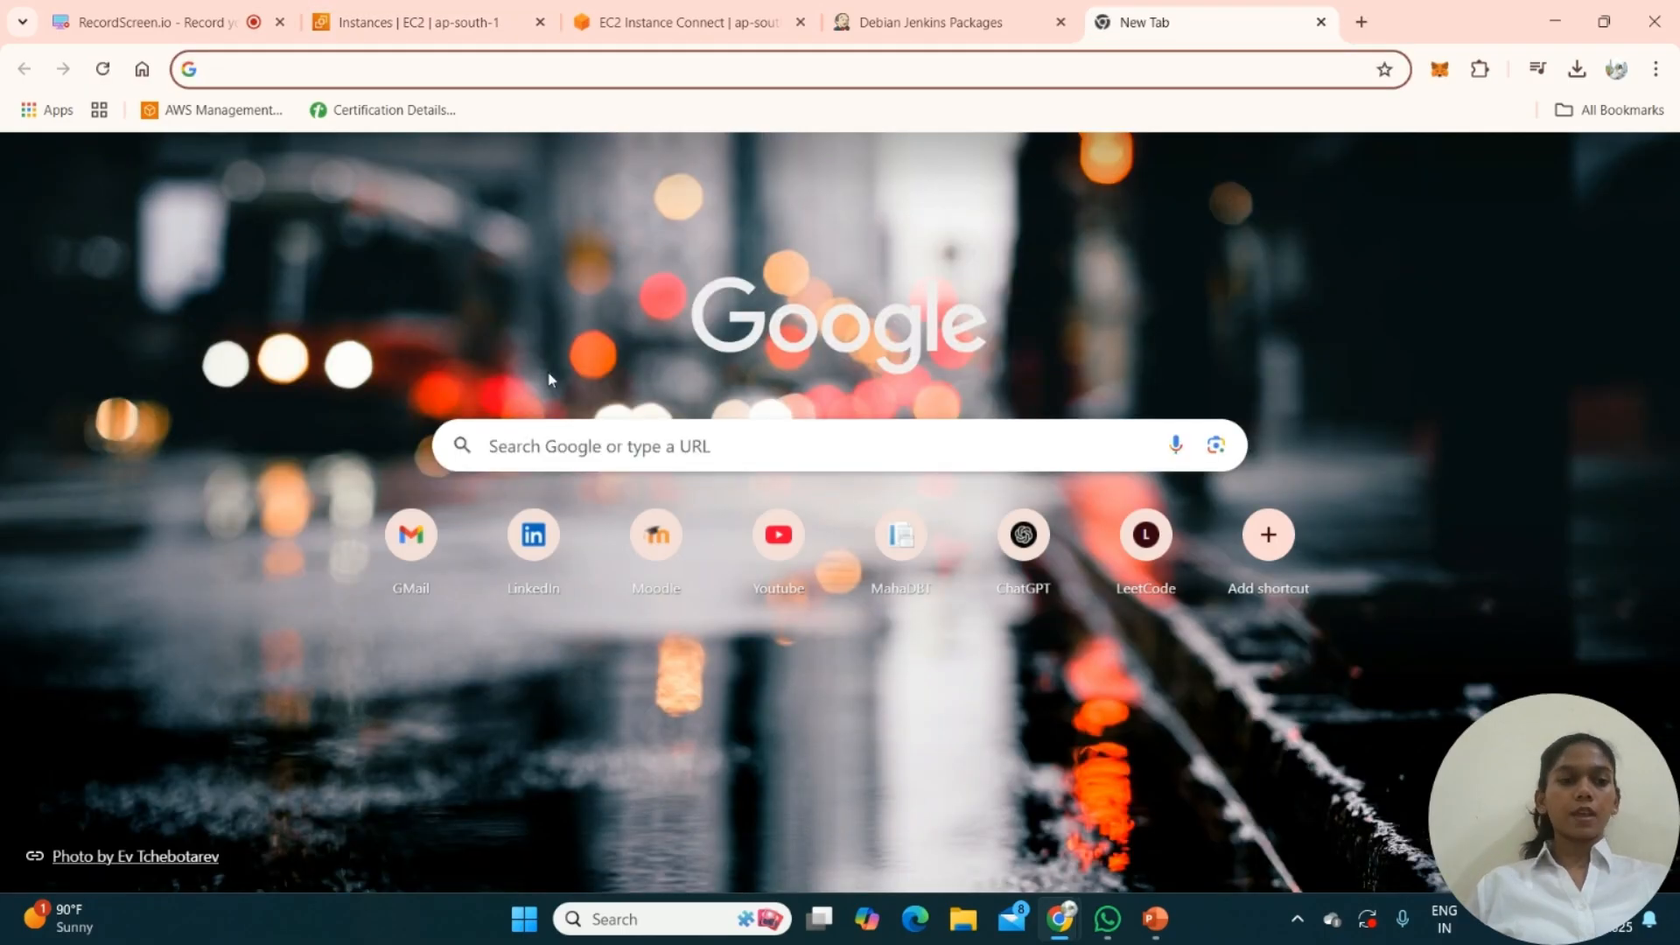
{"action": "left_click", "coordinate": [498, 74]}
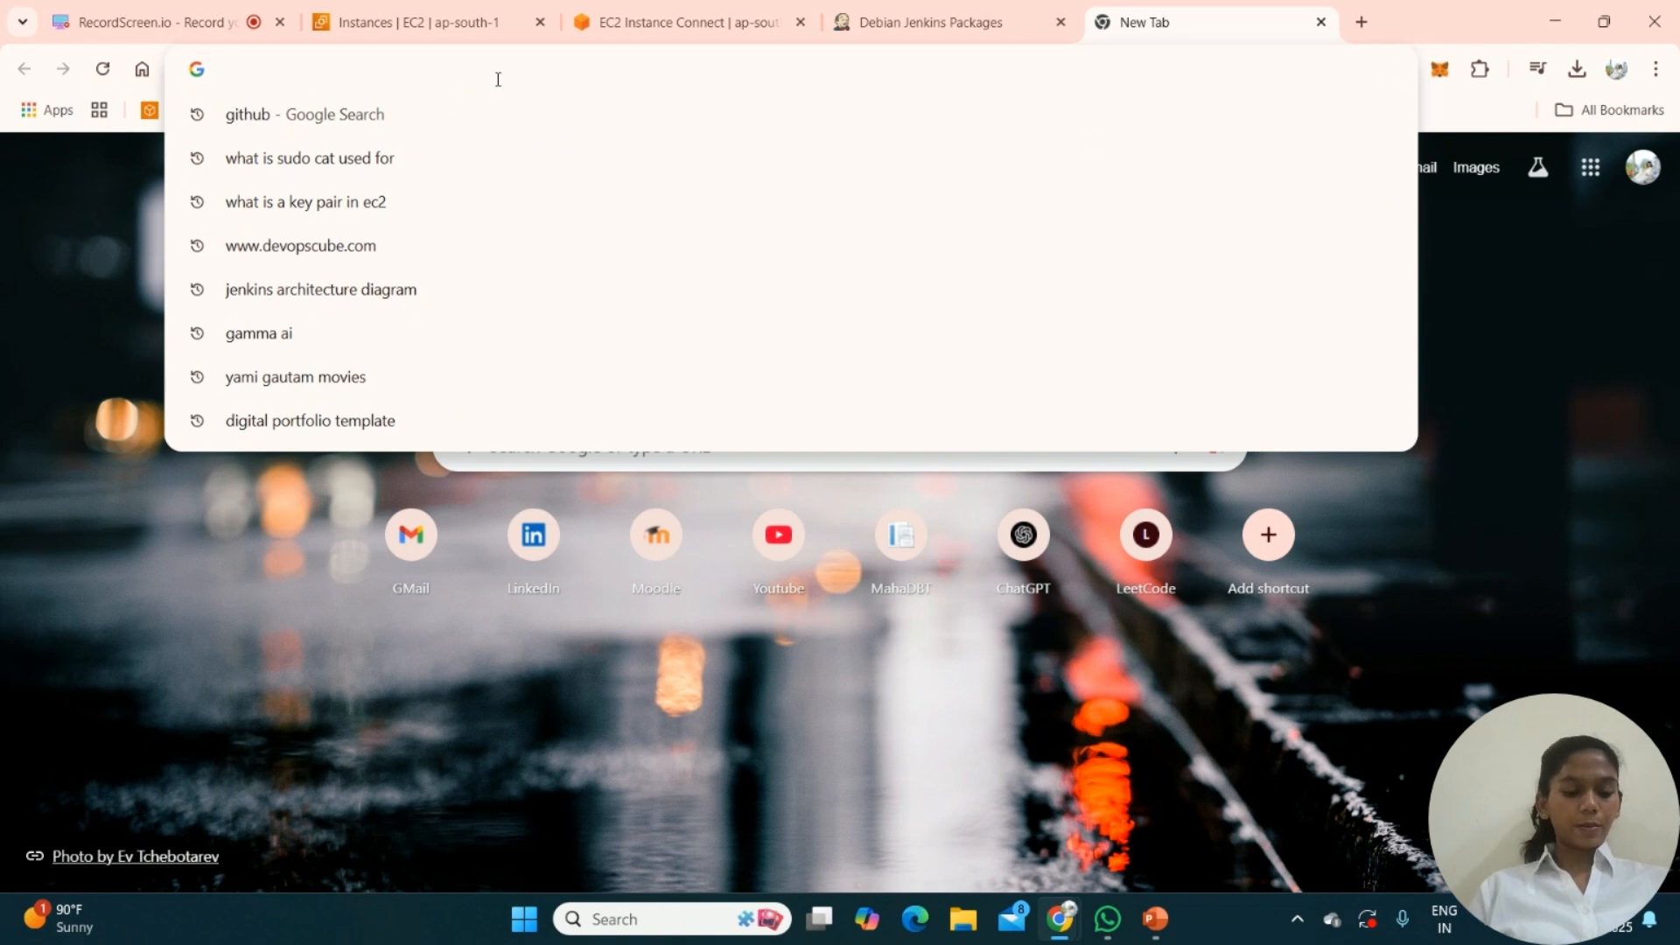
{"action": "key", "text": "ctrl+v"}
{"action": "type", "text": ":8080"}
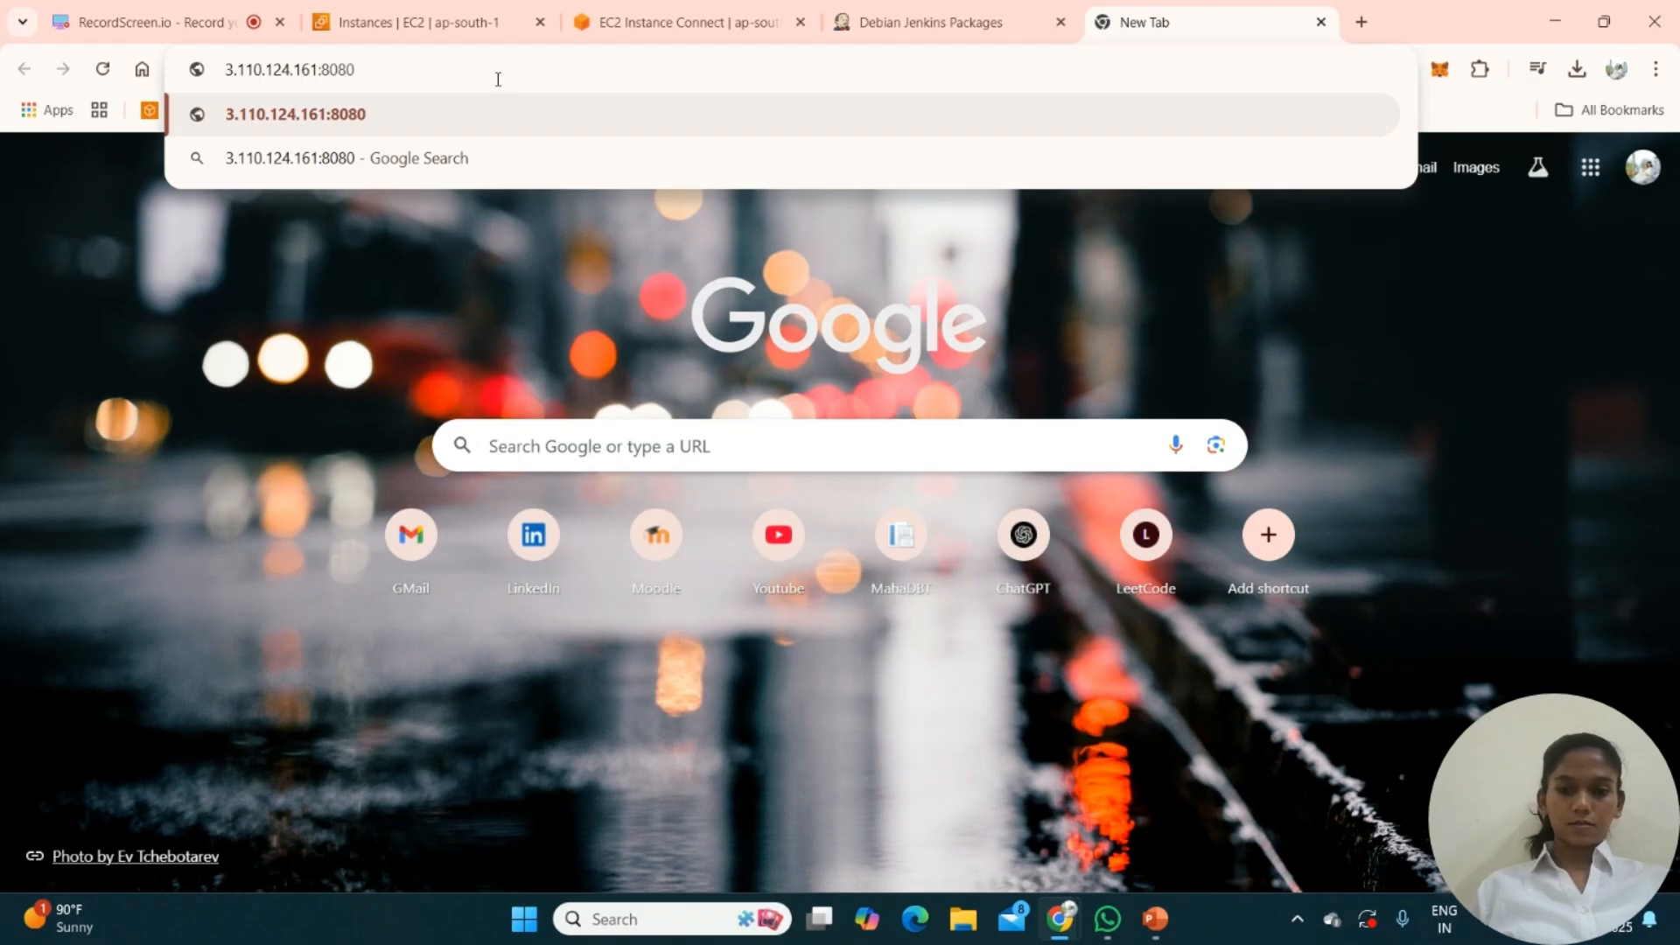
{"action": "key", "text": "Return"}
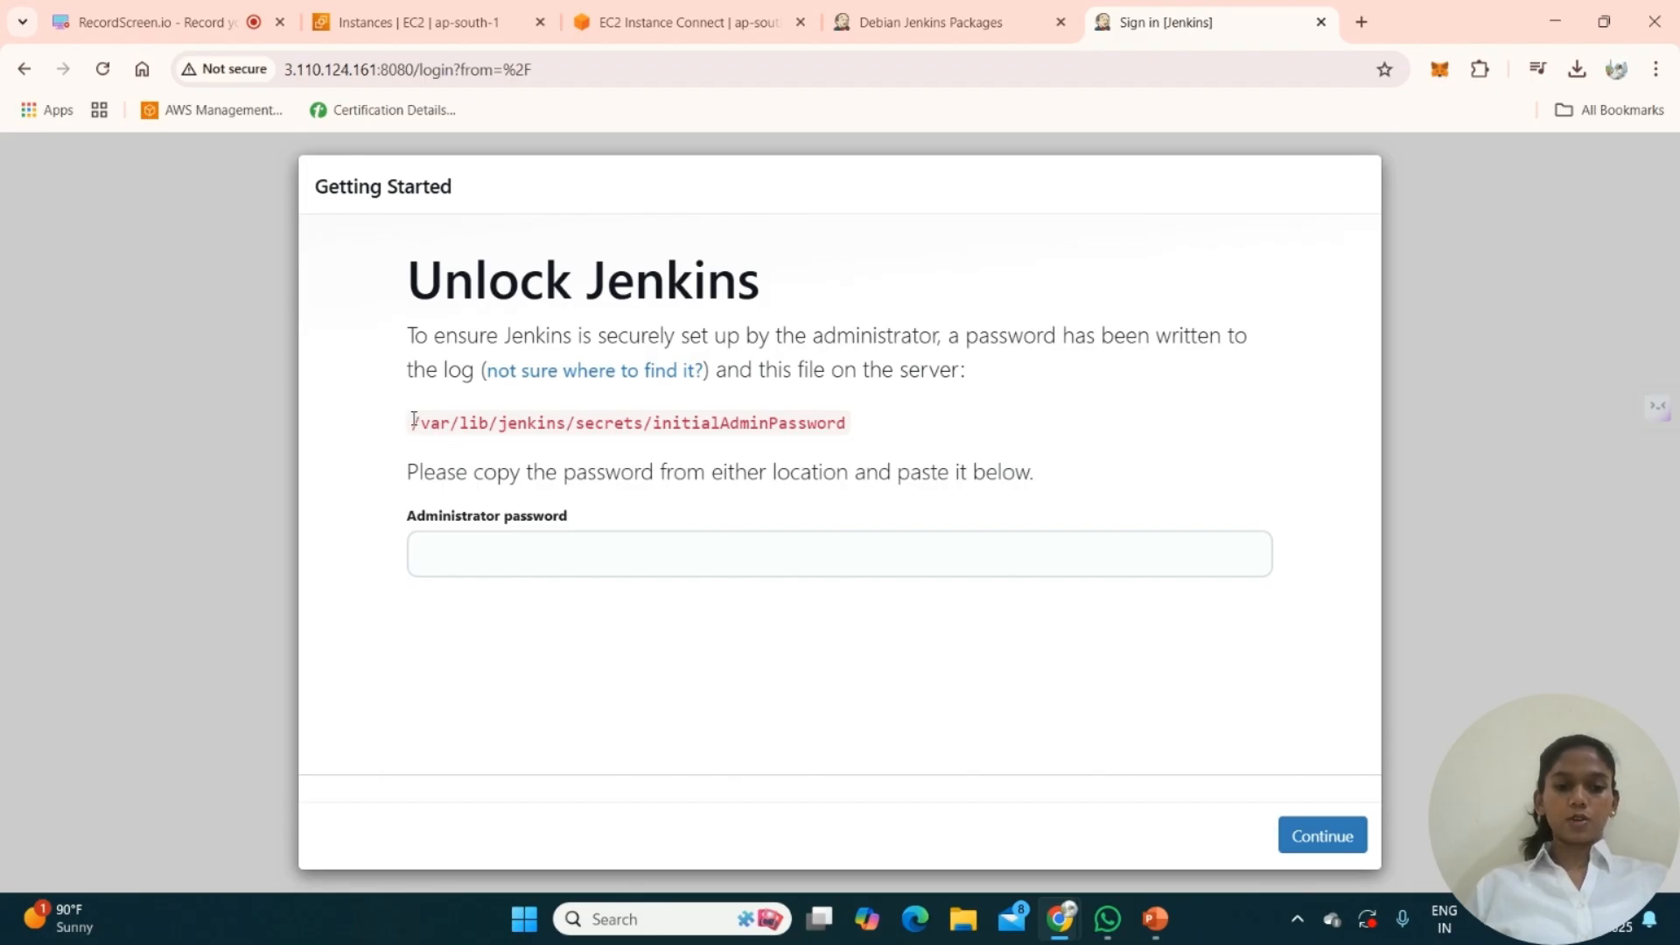
{"action": "left_click_drag", "start_coordinate": [415, 421], "coordinate": [904, 423]}
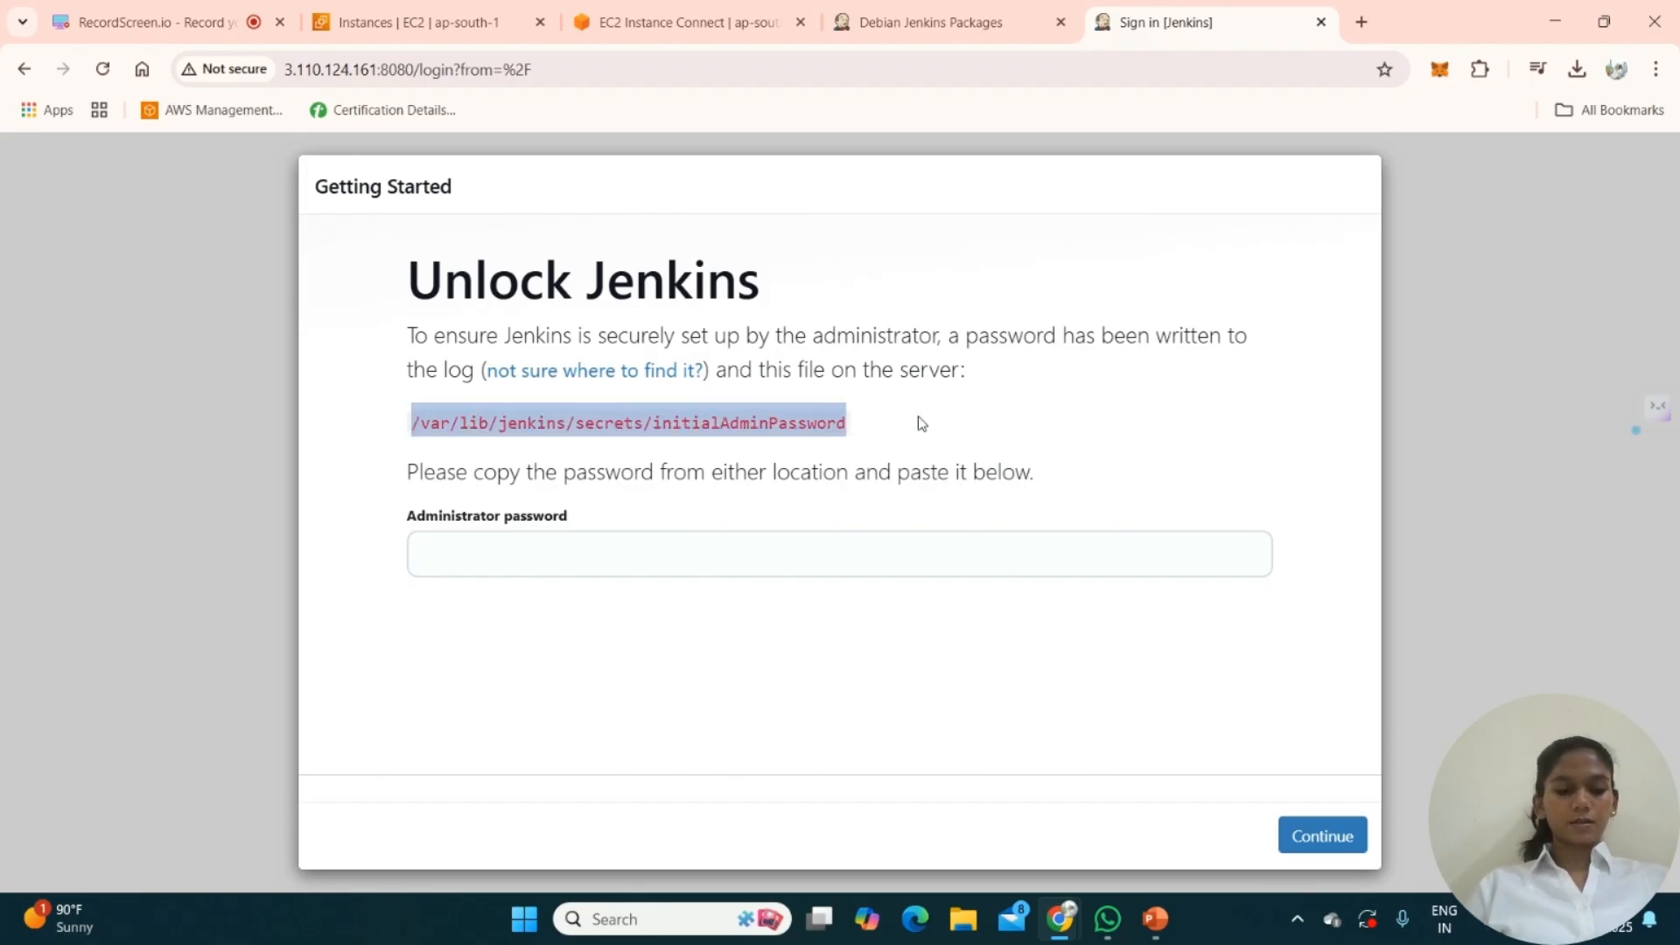
- Run sudo cat /var/lib/jenkins/secrets/initialAdminPassword in the instance terminal
{"action": "left_click", "coordinate": [682, 22]}
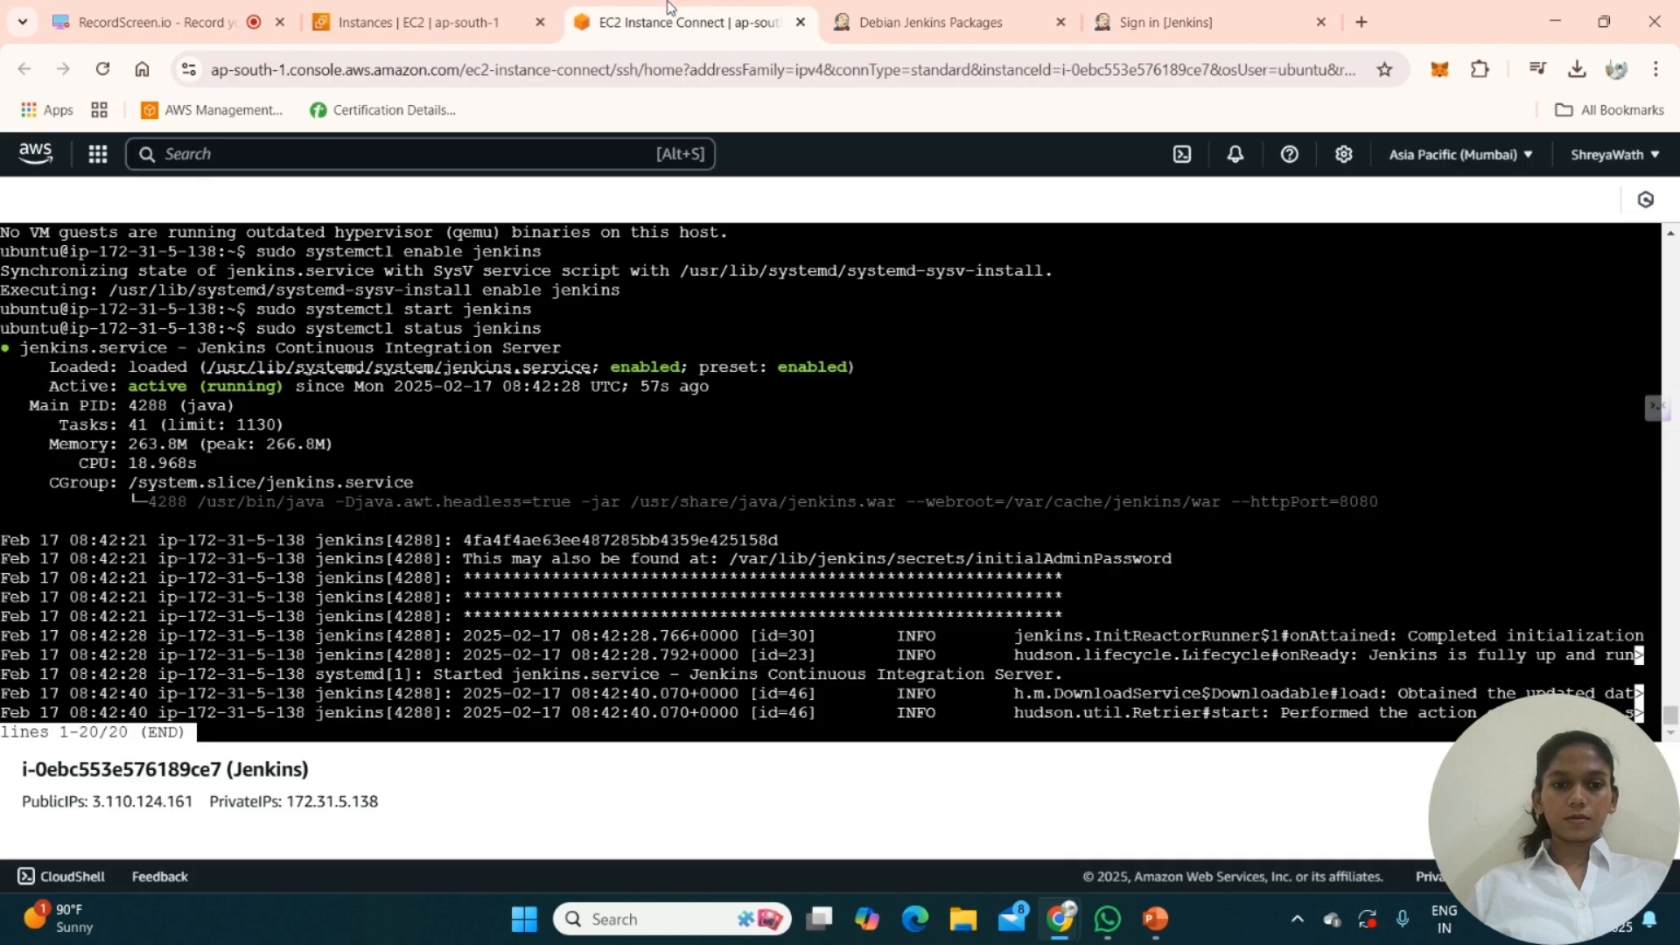
{"action": "type", "text": "q"}
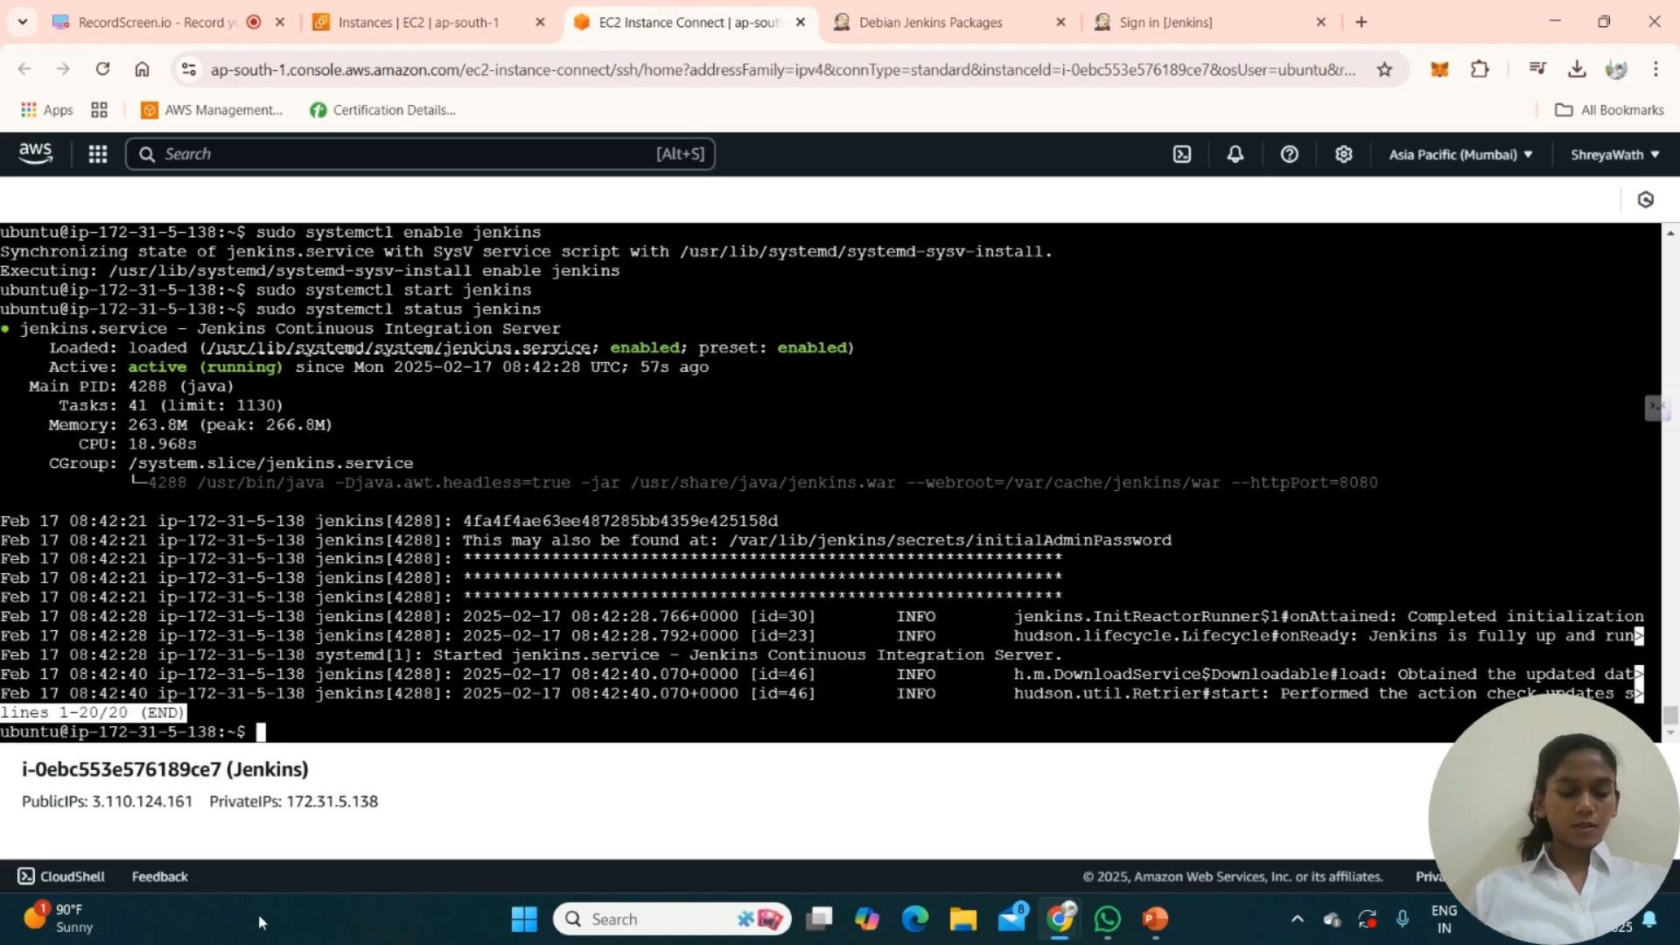
{"action": "type", "text": "sudo "}
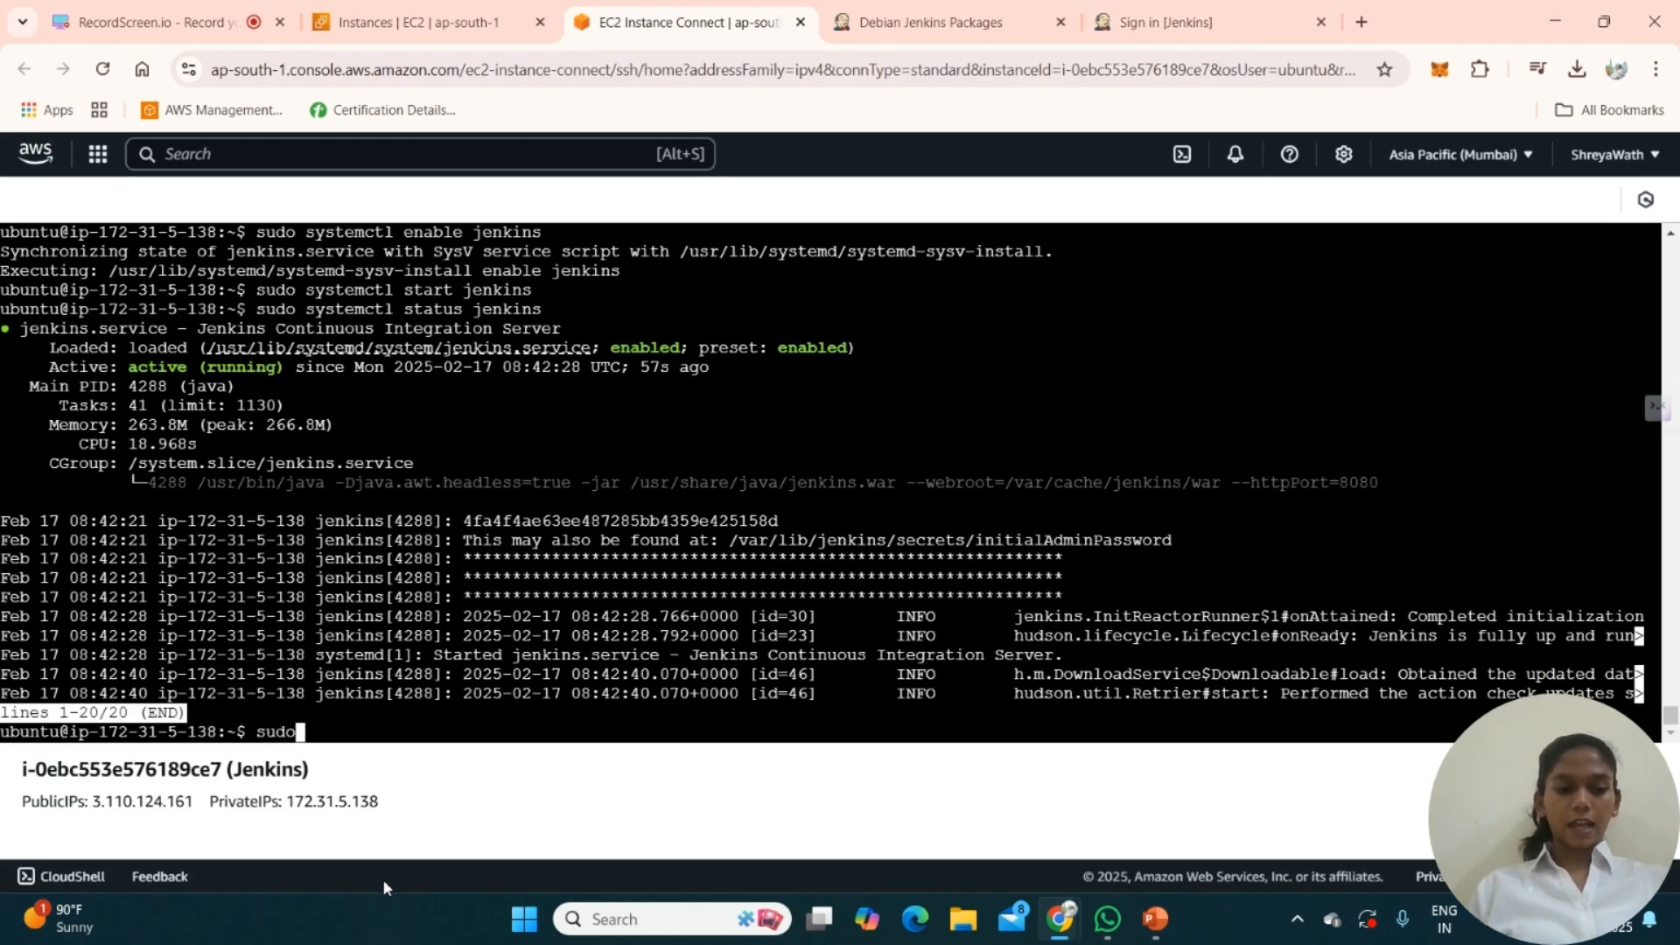
{"action": "type", "text": "cat"}
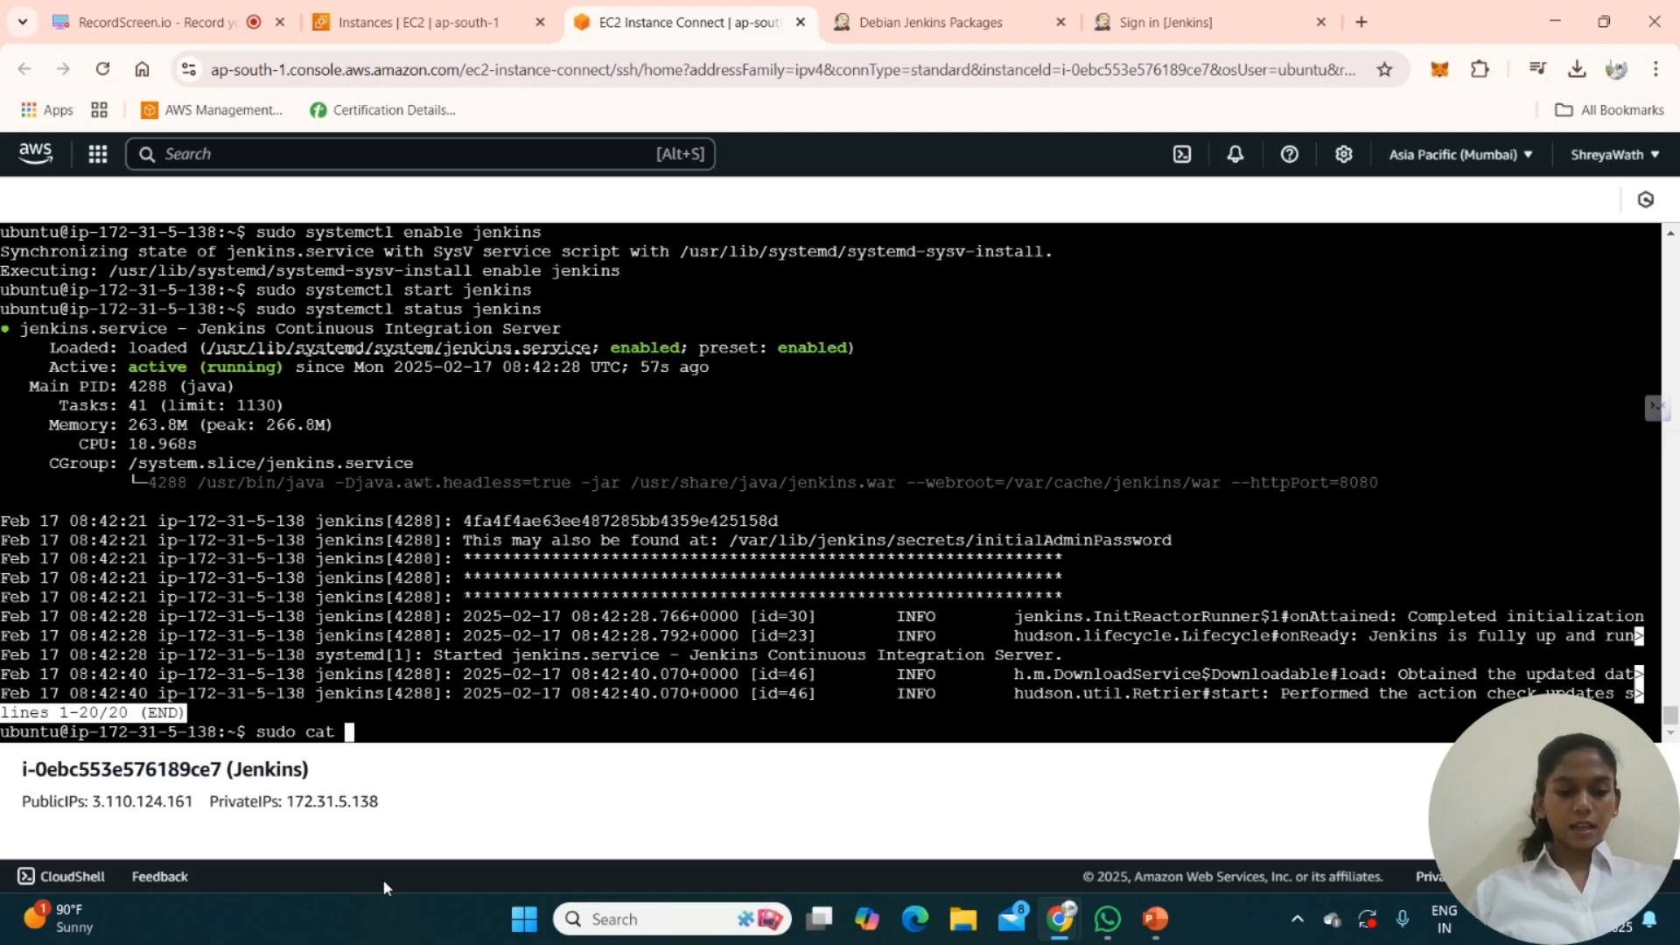
{"action": "right_click", "coordinate": [358, 734]}
{"action": "left_click", "coordinate": [394, 482]}
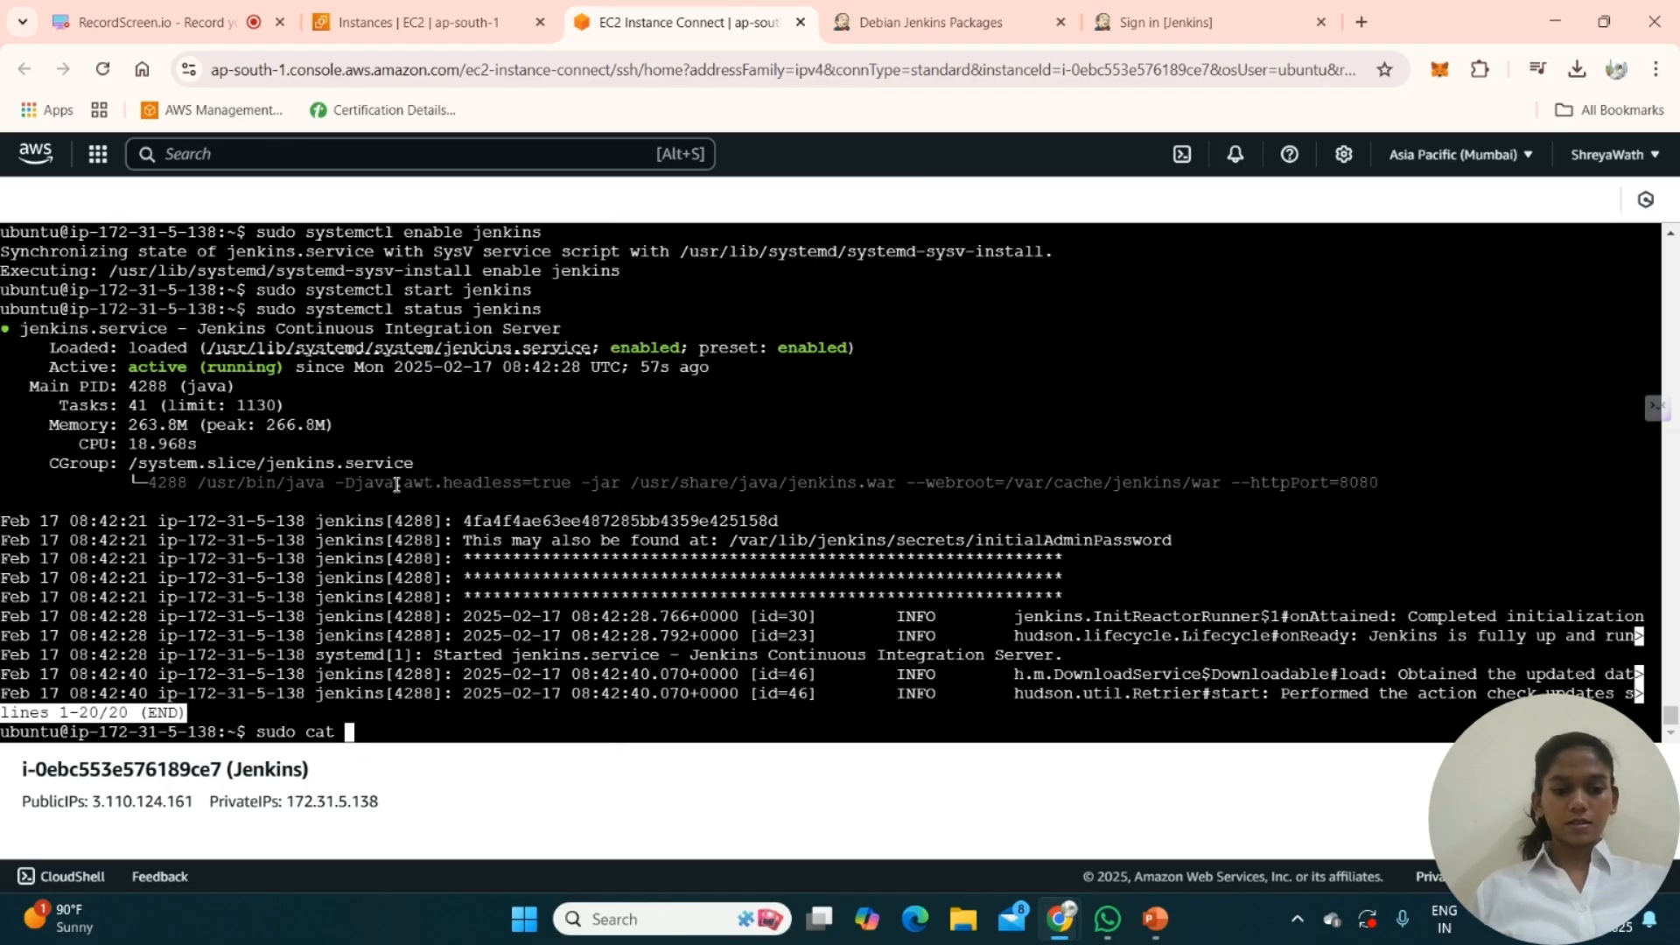
{"action": "key", "text": "Return"}
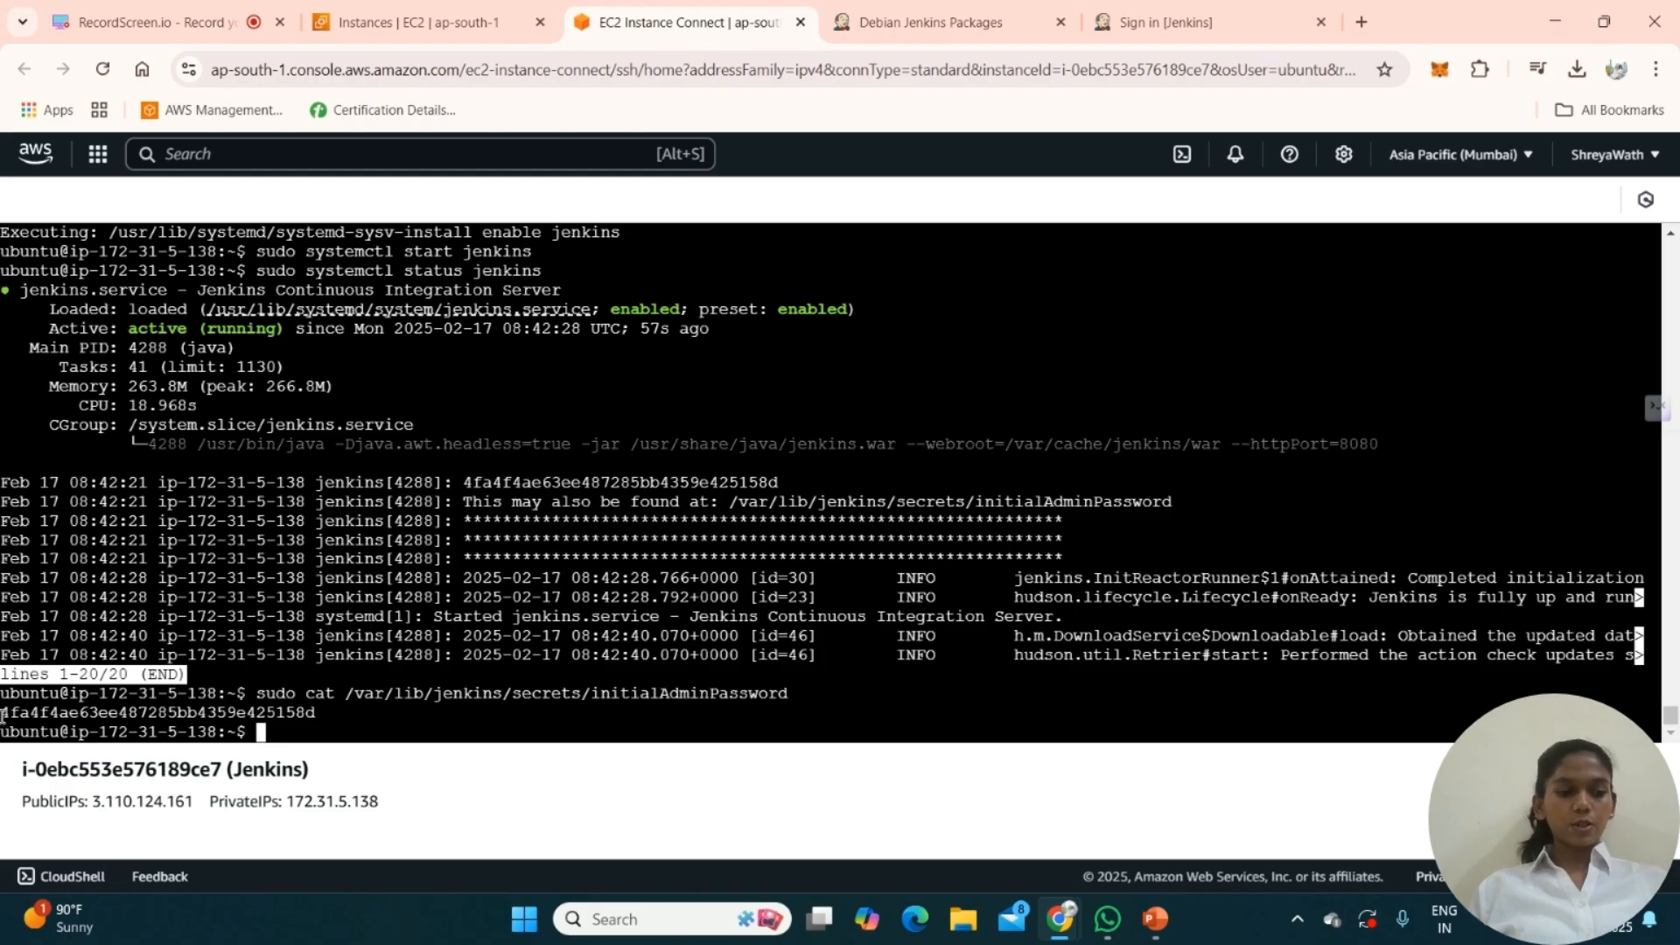
- Copy the printed admin password and return to the Unlock Jenkins tab
{"action": "left_click_drag", "start_coordinate": [2, 713], "coordinate": [330, 711]}
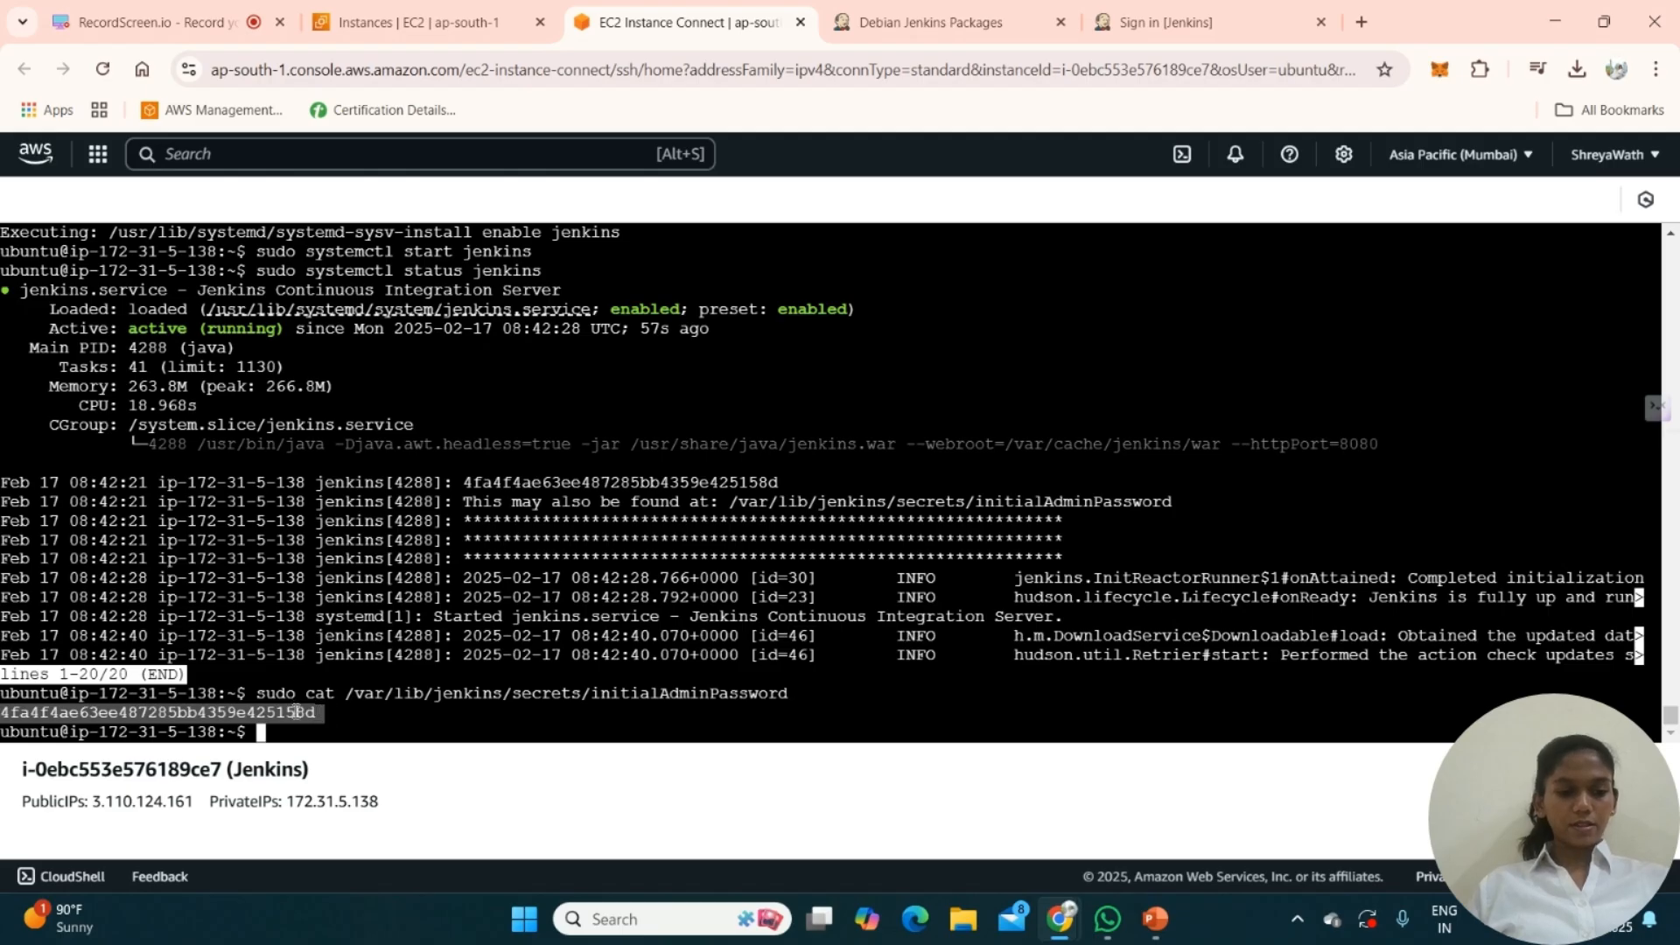
{"action": "right_click", "coordinate": [296, 713]}
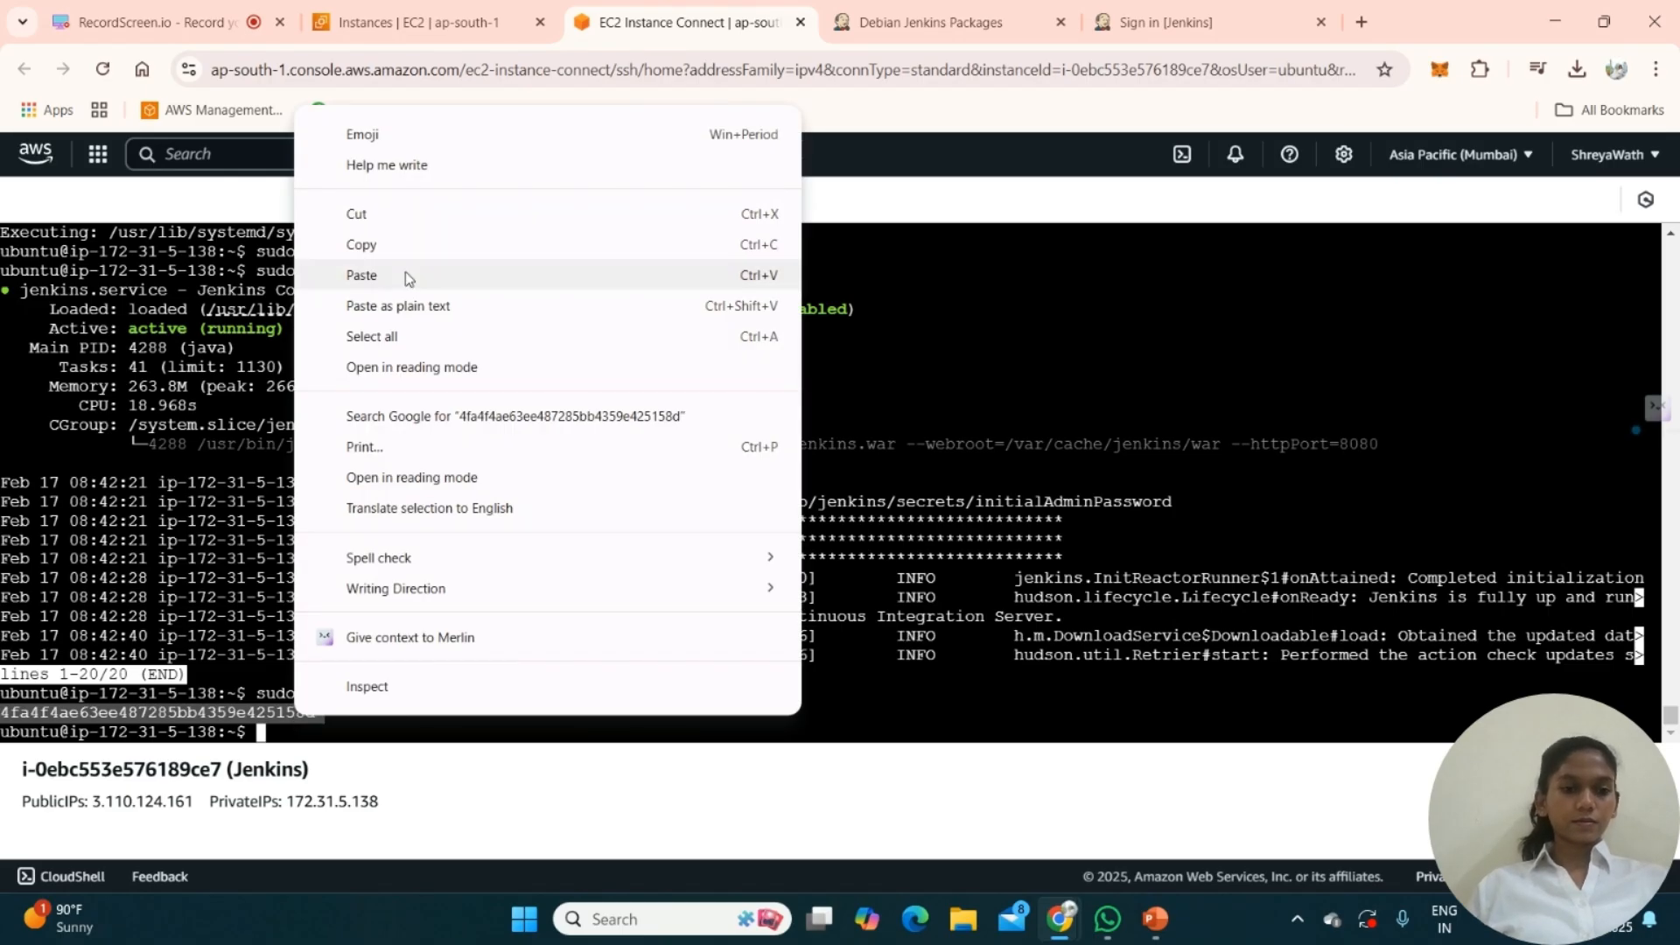
{"action": "left_click", "coordinate": [395, 249]}
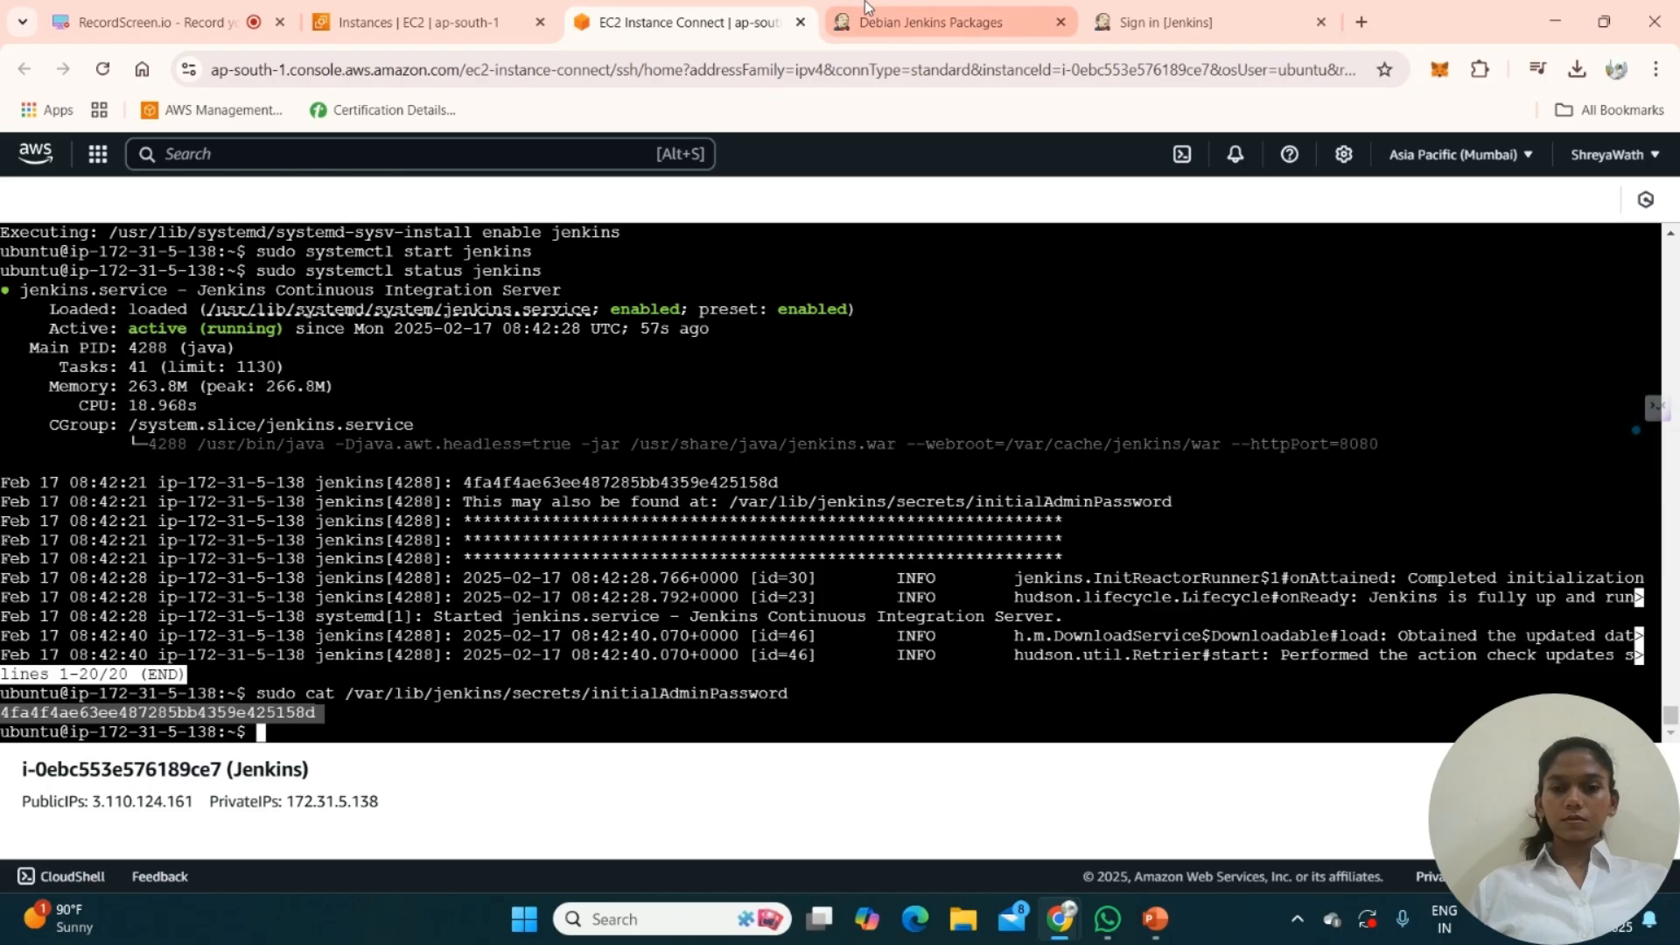
{"action": "left_click", "coordinate": [1164, 22]}
- Paste the admin password into Administrator password, continue, and decline Chrome's save-password offer
{"action": "left_click", "coordinate": [555, 549]}
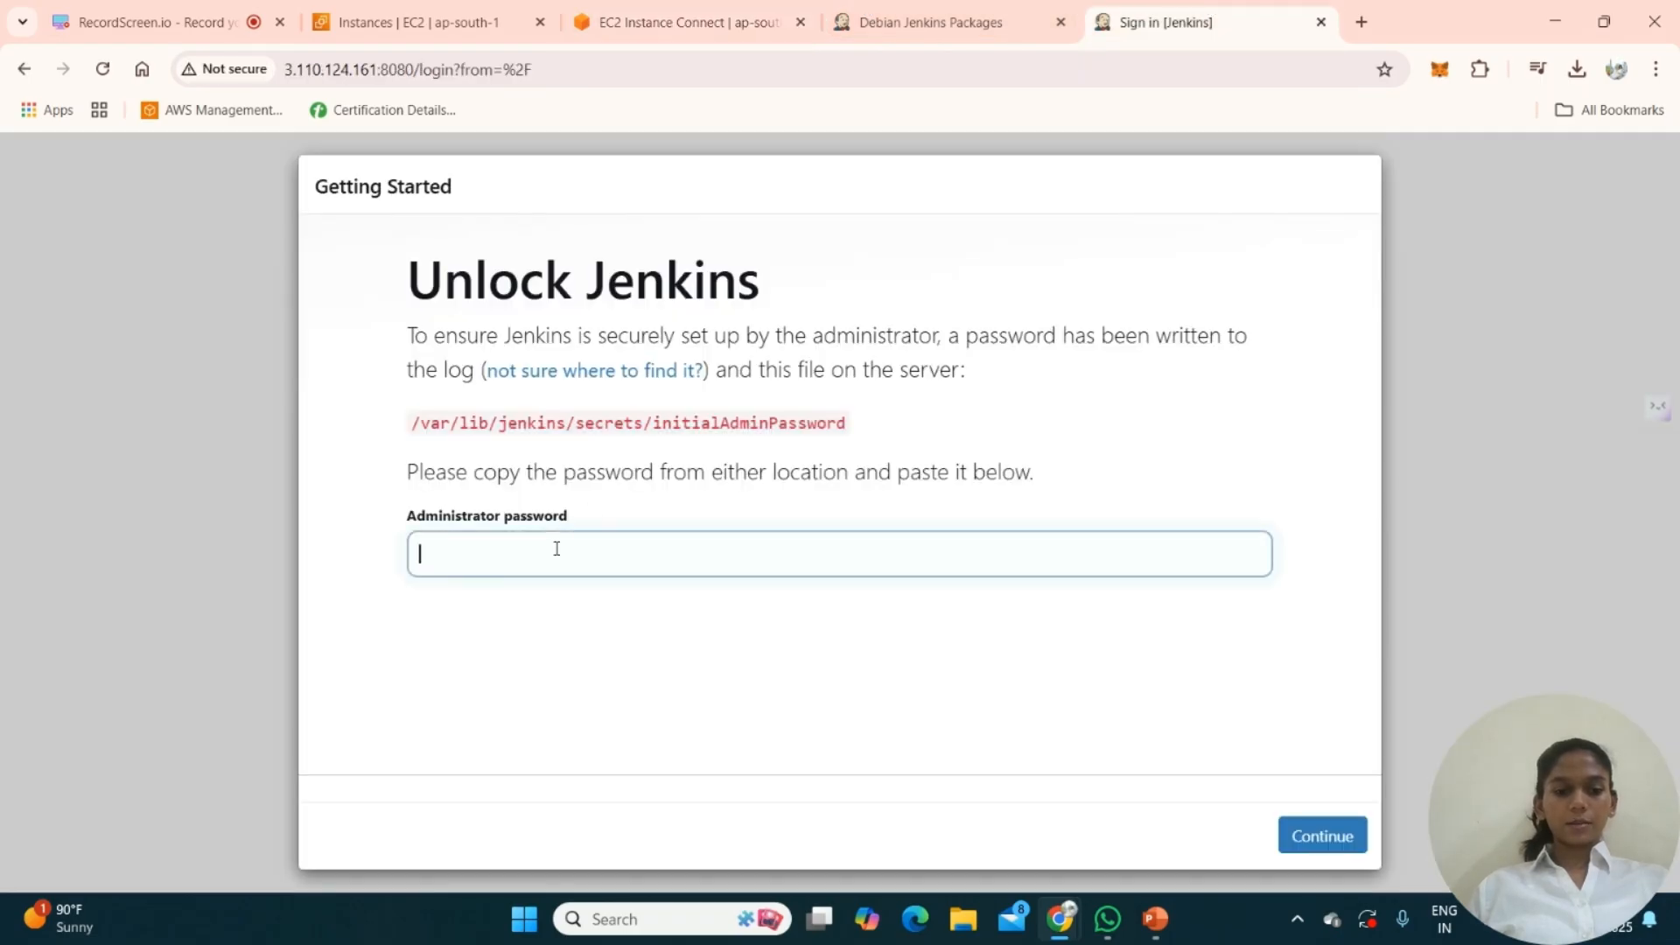
{"action": "key", "text": "ctrl+v"}
{"action": "left_click", "coordinate": [1322, 836]}
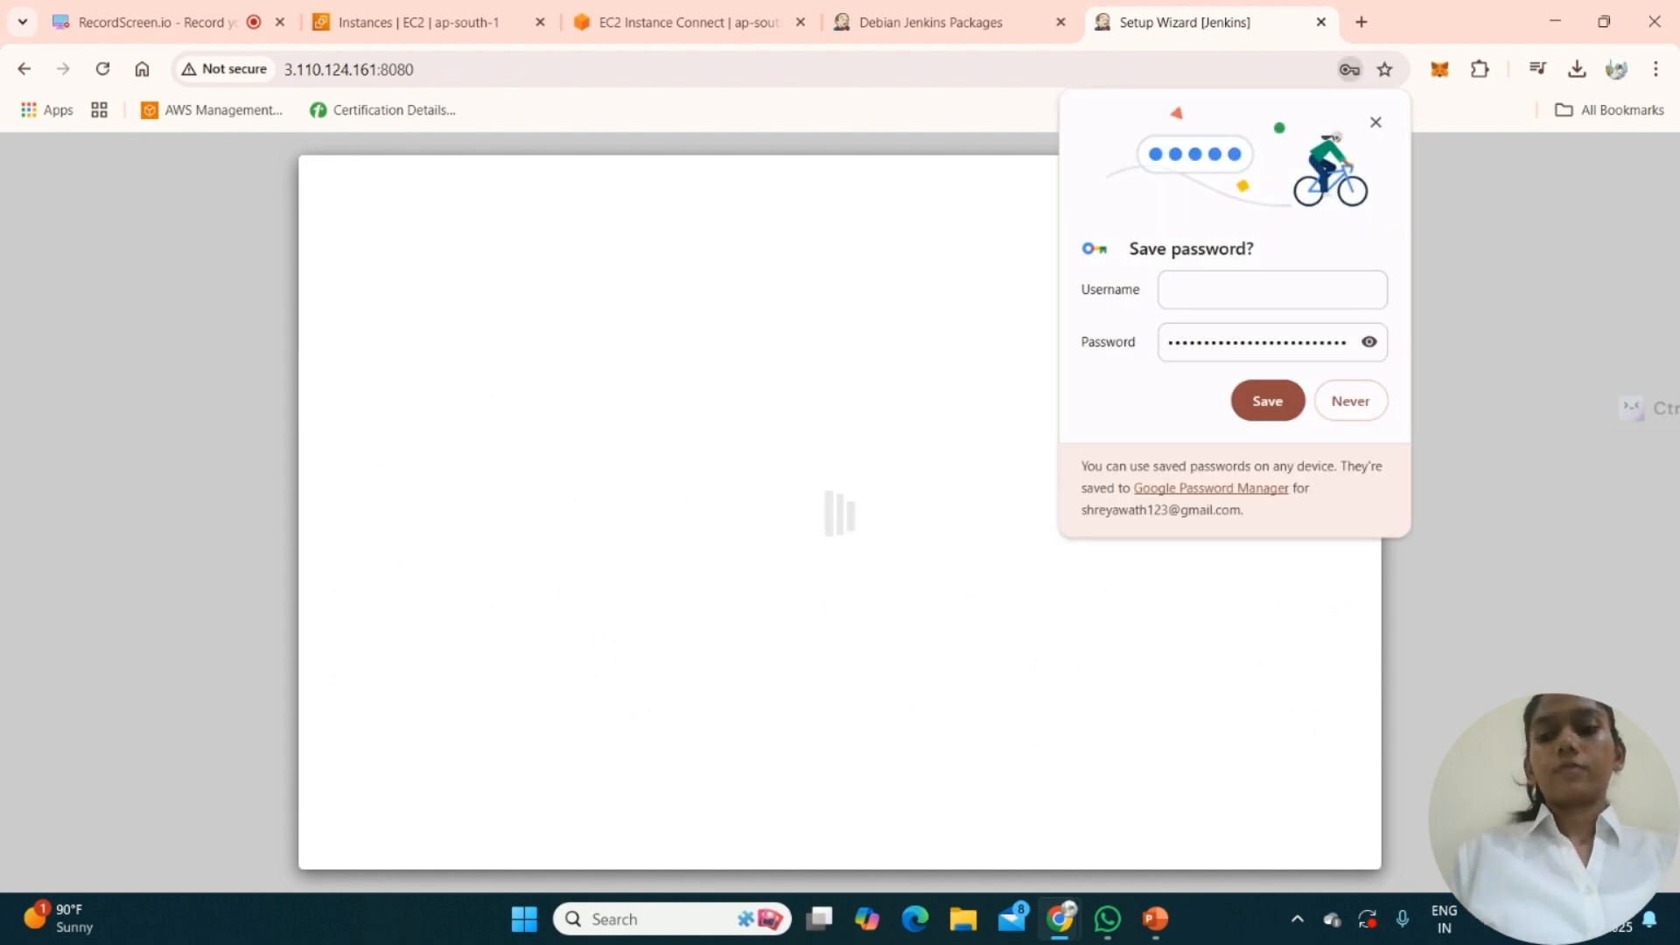
{"action": "left_click", "coordinate": [1350, 401]}
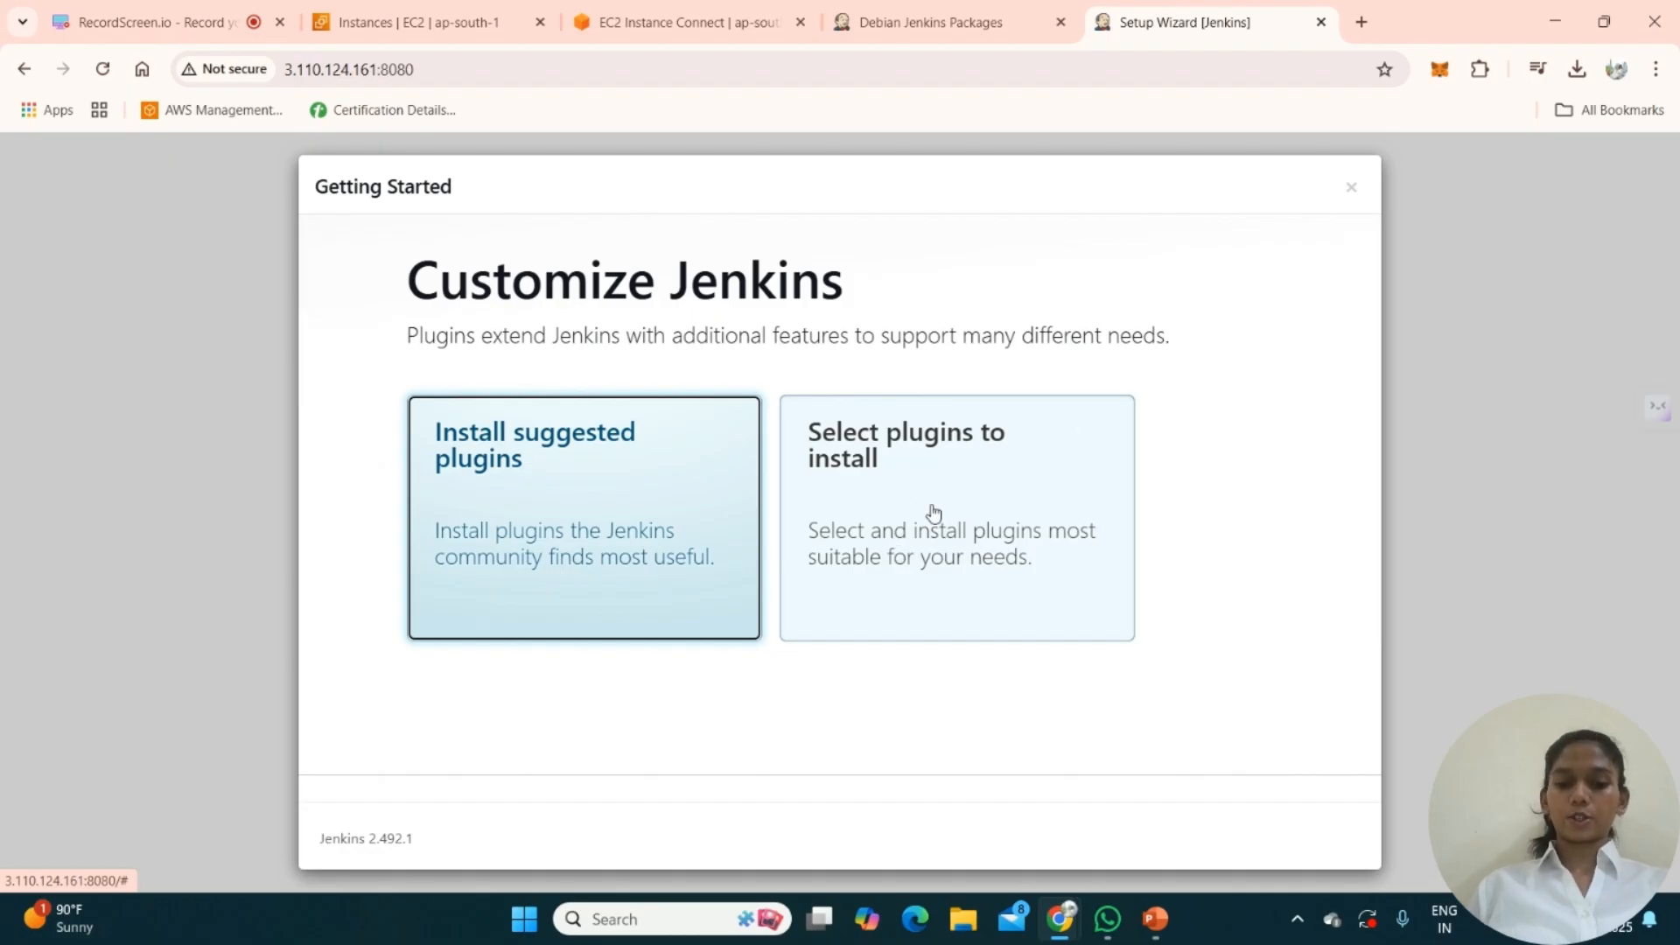
- Choose Install suggested plugins and wait for the Getting Started installation to complete
{"action": "left_click", "coordinate": [564, 522]}
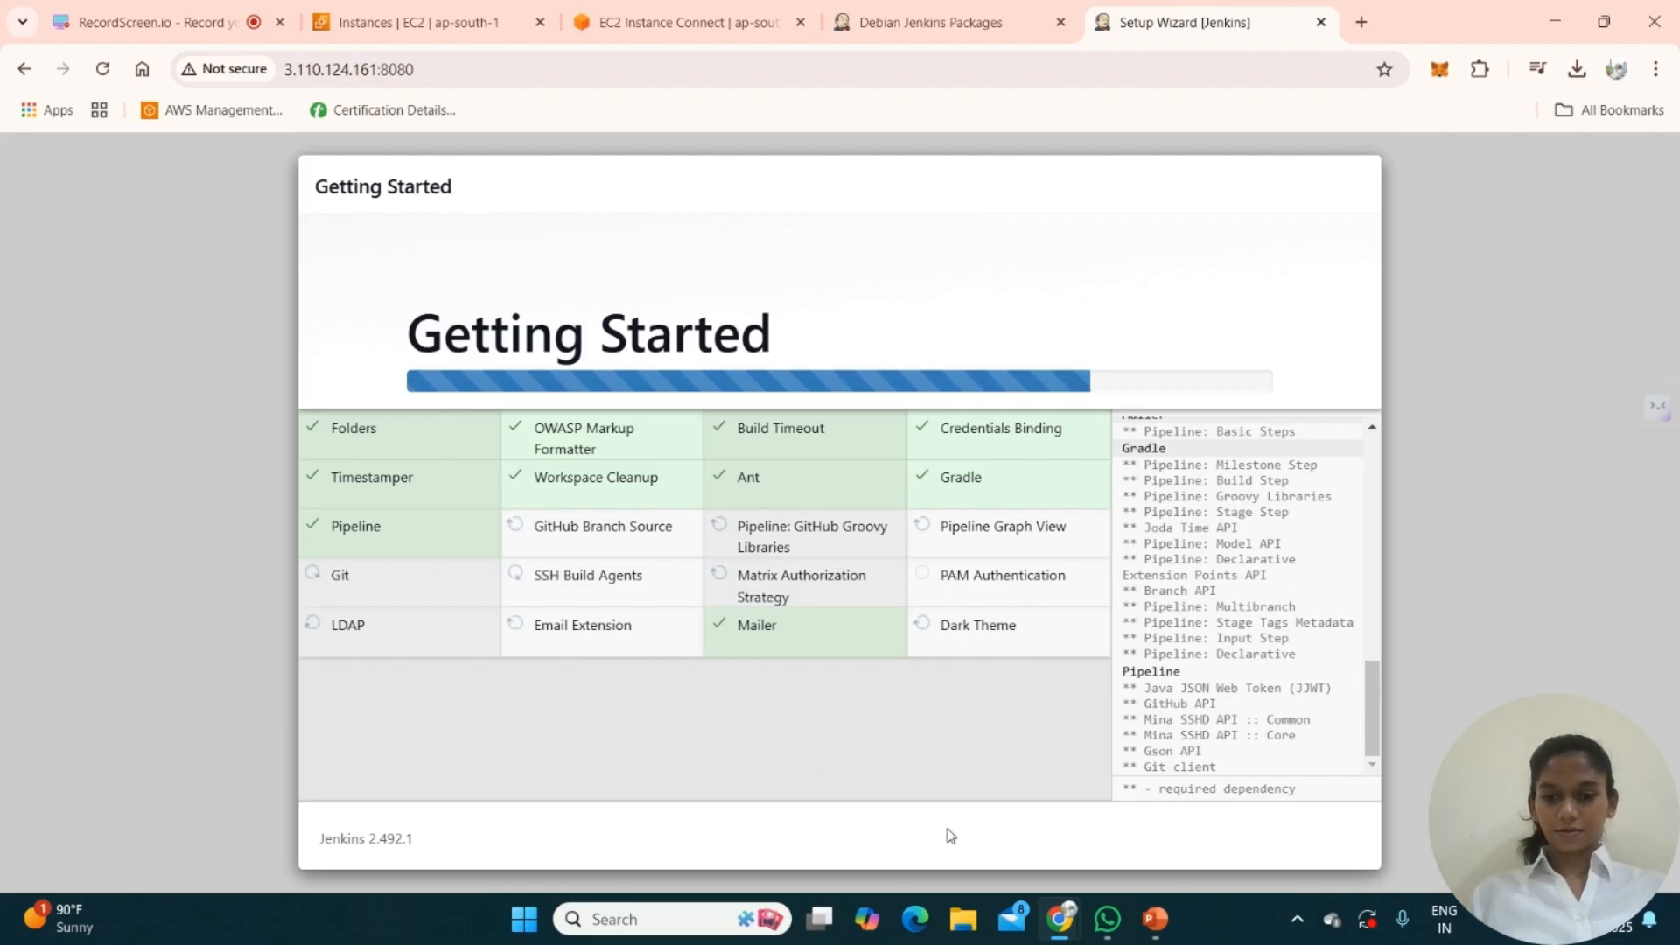
{"action": "scroll", "coordinate": [1141, 633], "scroll_direction": "up", "scroll_amount": 5}
{"action": "scroll", "coordinate": [1209, 623], "scroll_direction": "down", "scroll_amount": 4}
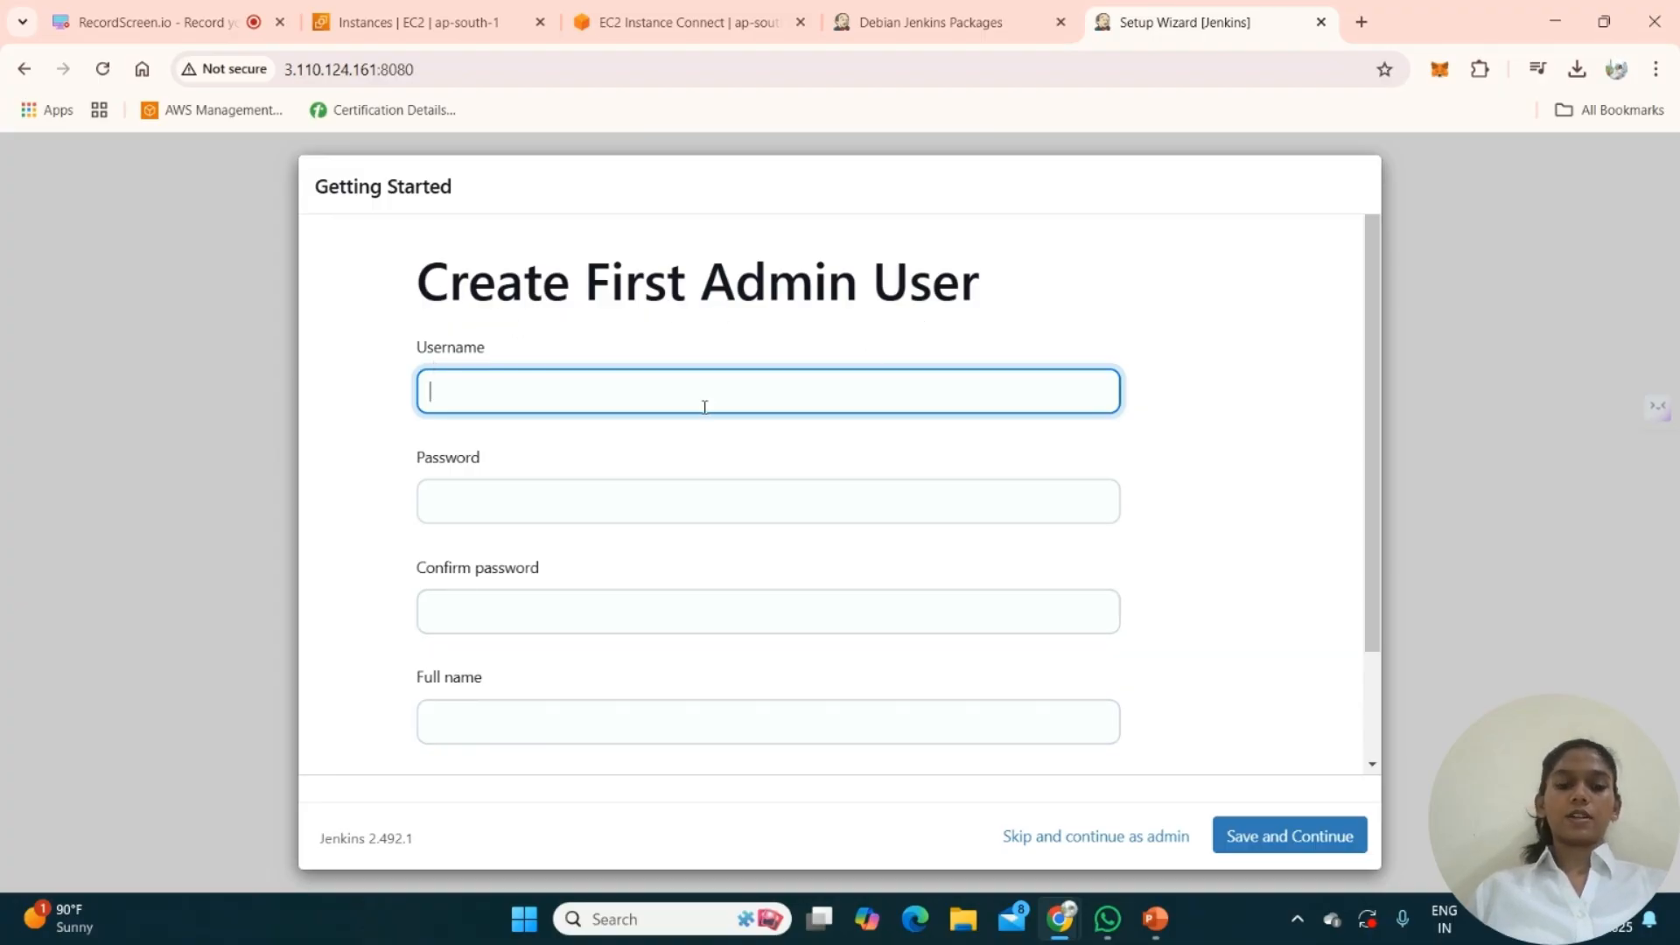
- Enter the admin username, then type and confirm the account password
{"action": "left_click", "coordinate": [743, 381]}
{"action": "type", "text": "Shreya"}
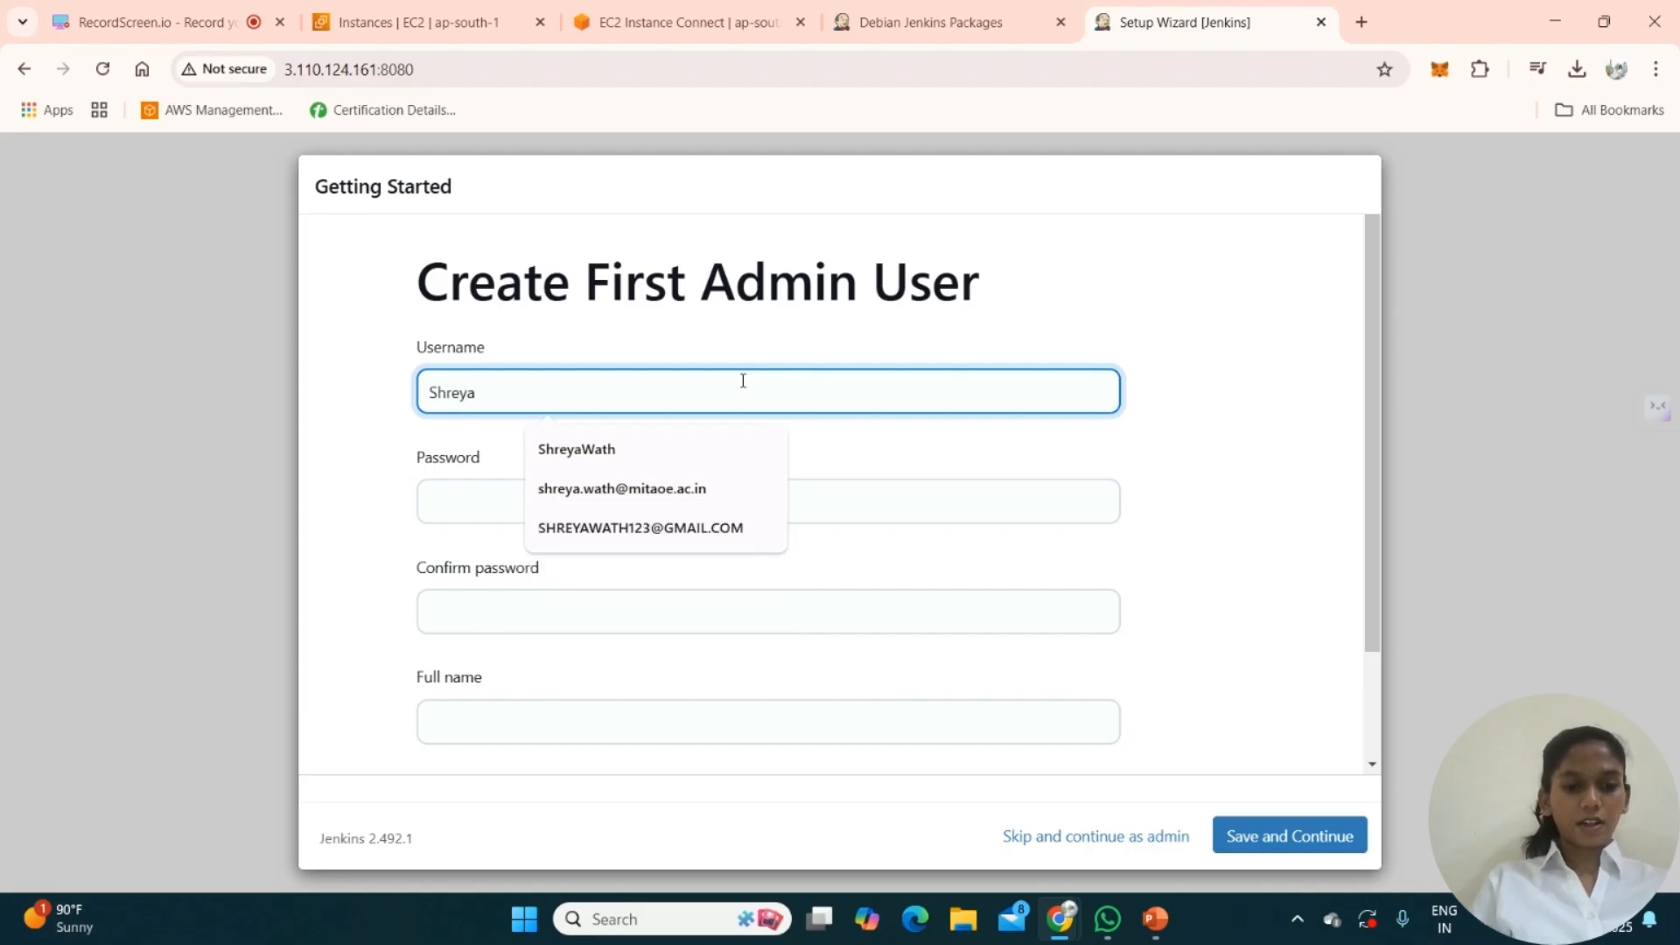
{"action": "type", "text": "Wath"}
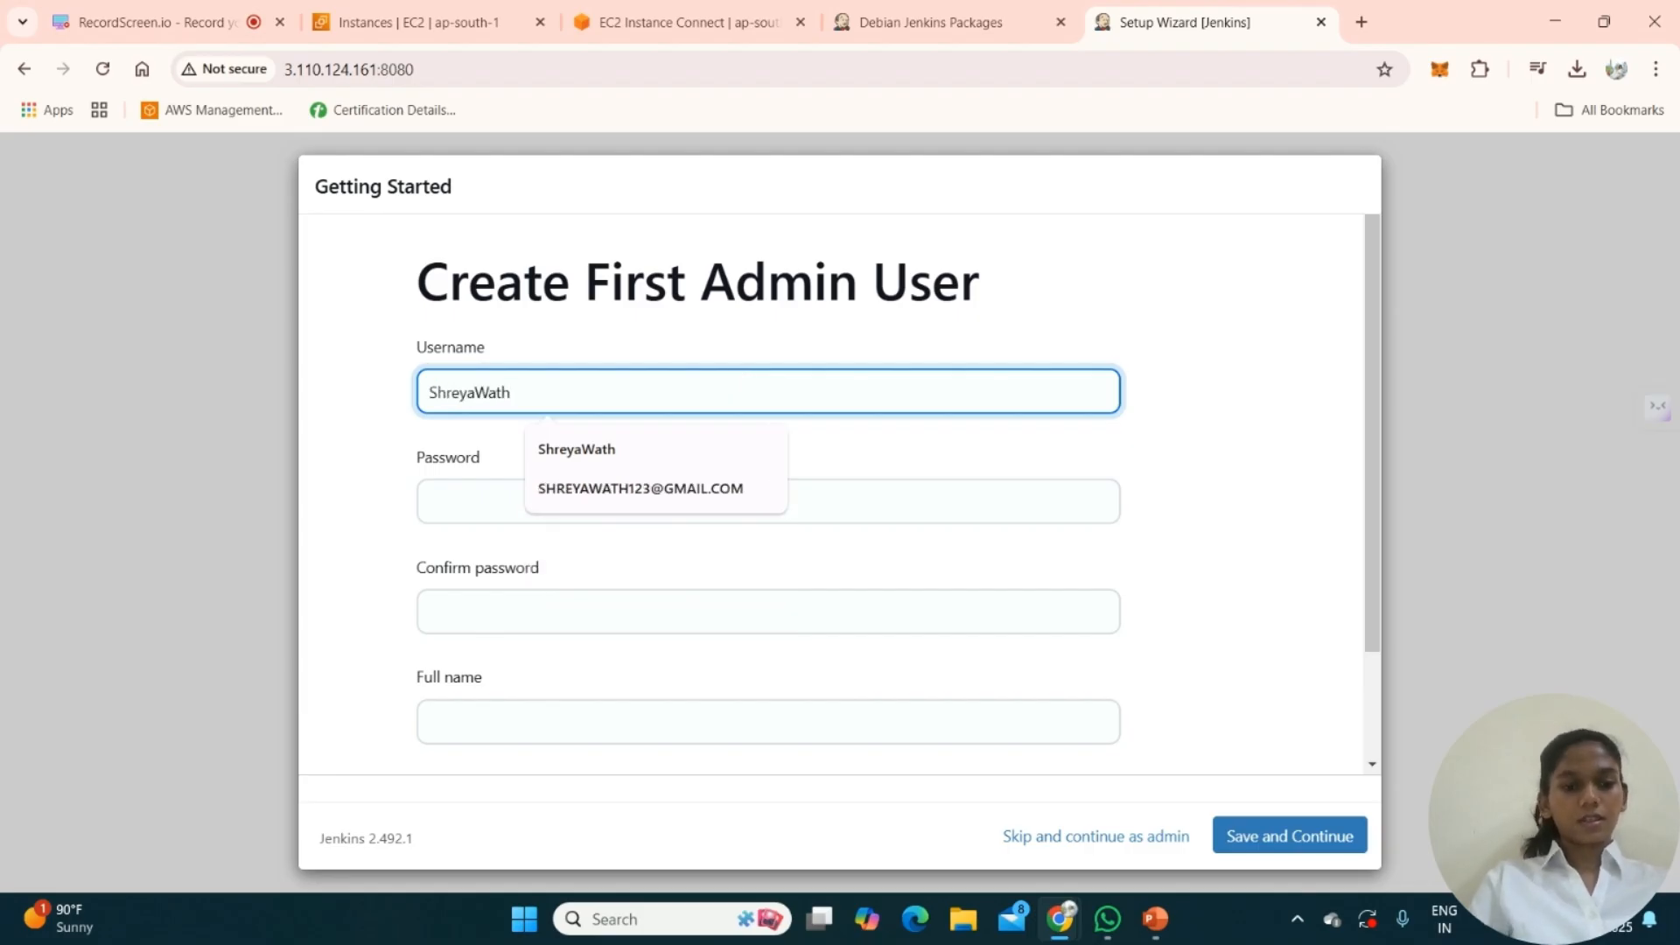
{"action": "key", "text": "Tab"}
{"action": "type", "text": "••••••••••"}
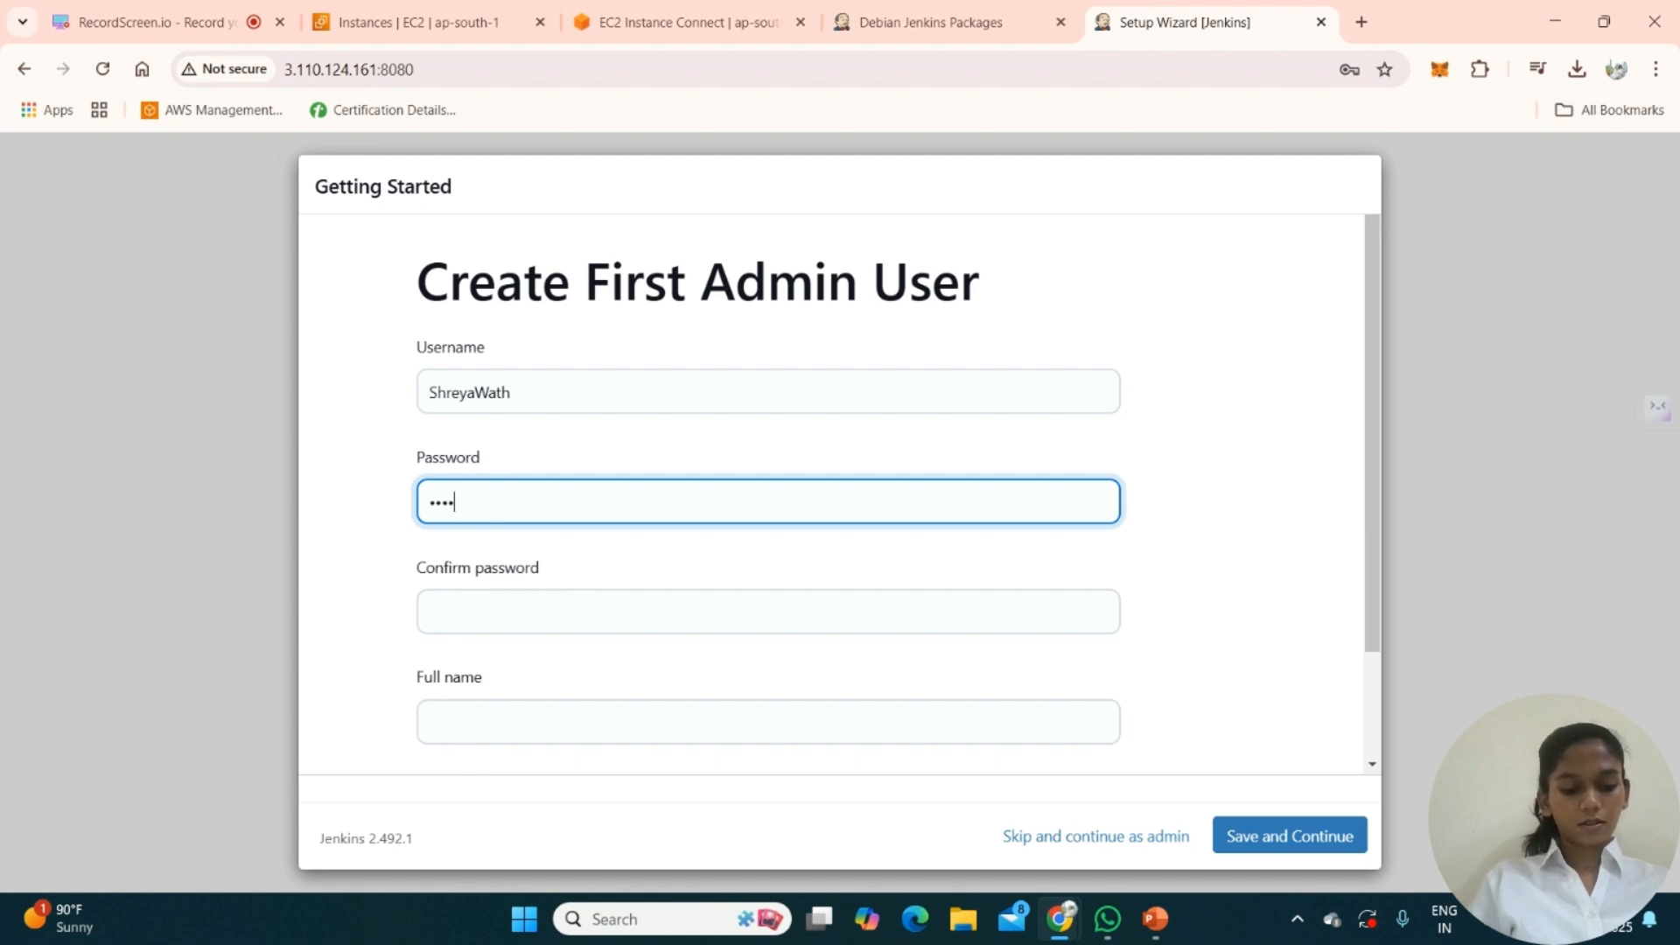
{"action": "type", "text": "••••"}
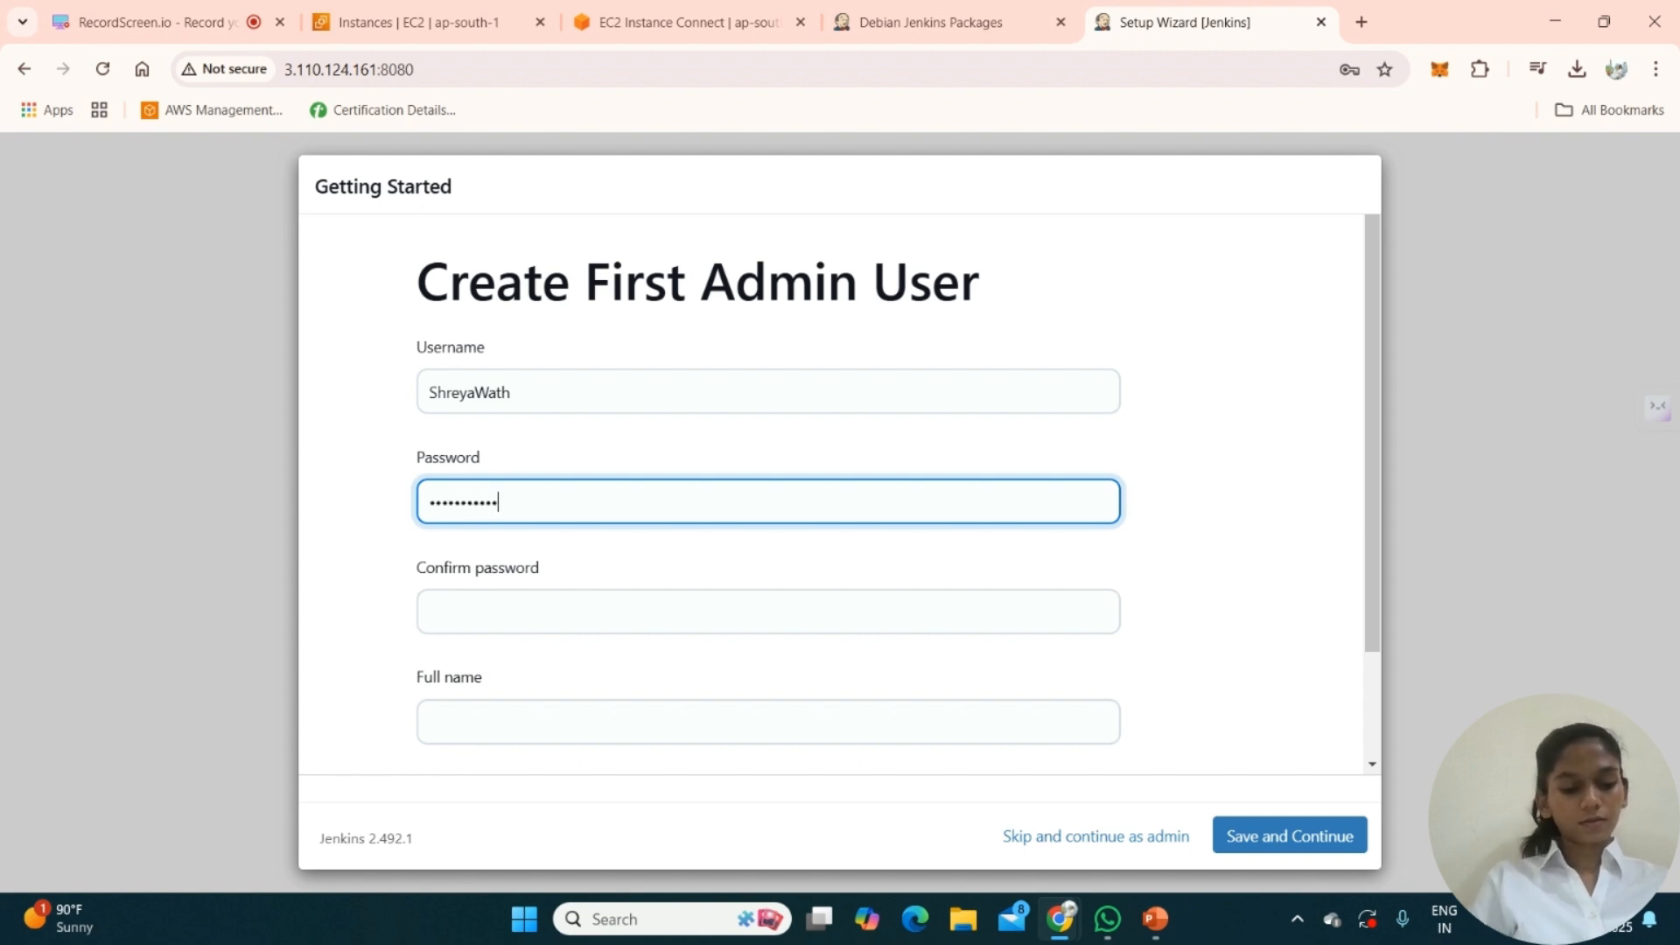
{"action": "scroll", "coordinate": [832, 490], "scroll_direction": "down", "scroll_amount": 1}
{"action": "key", "text": "Tab"}
{"action": "type", "text": "•••••••••"}
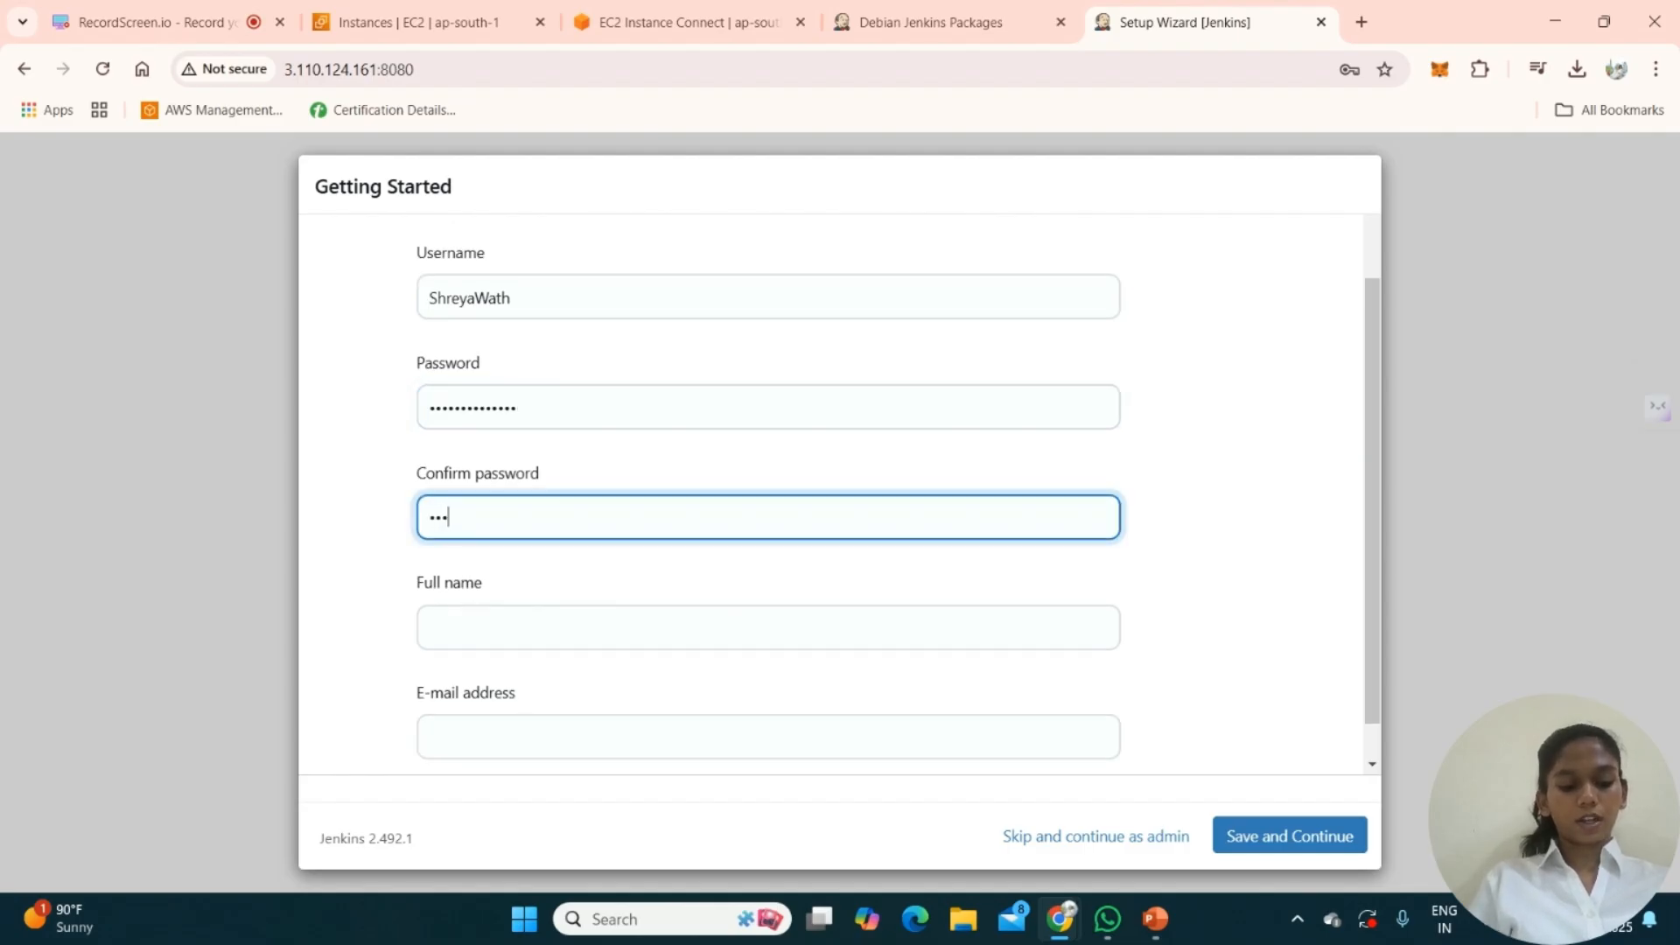
{"action": "type", "text": "••"}
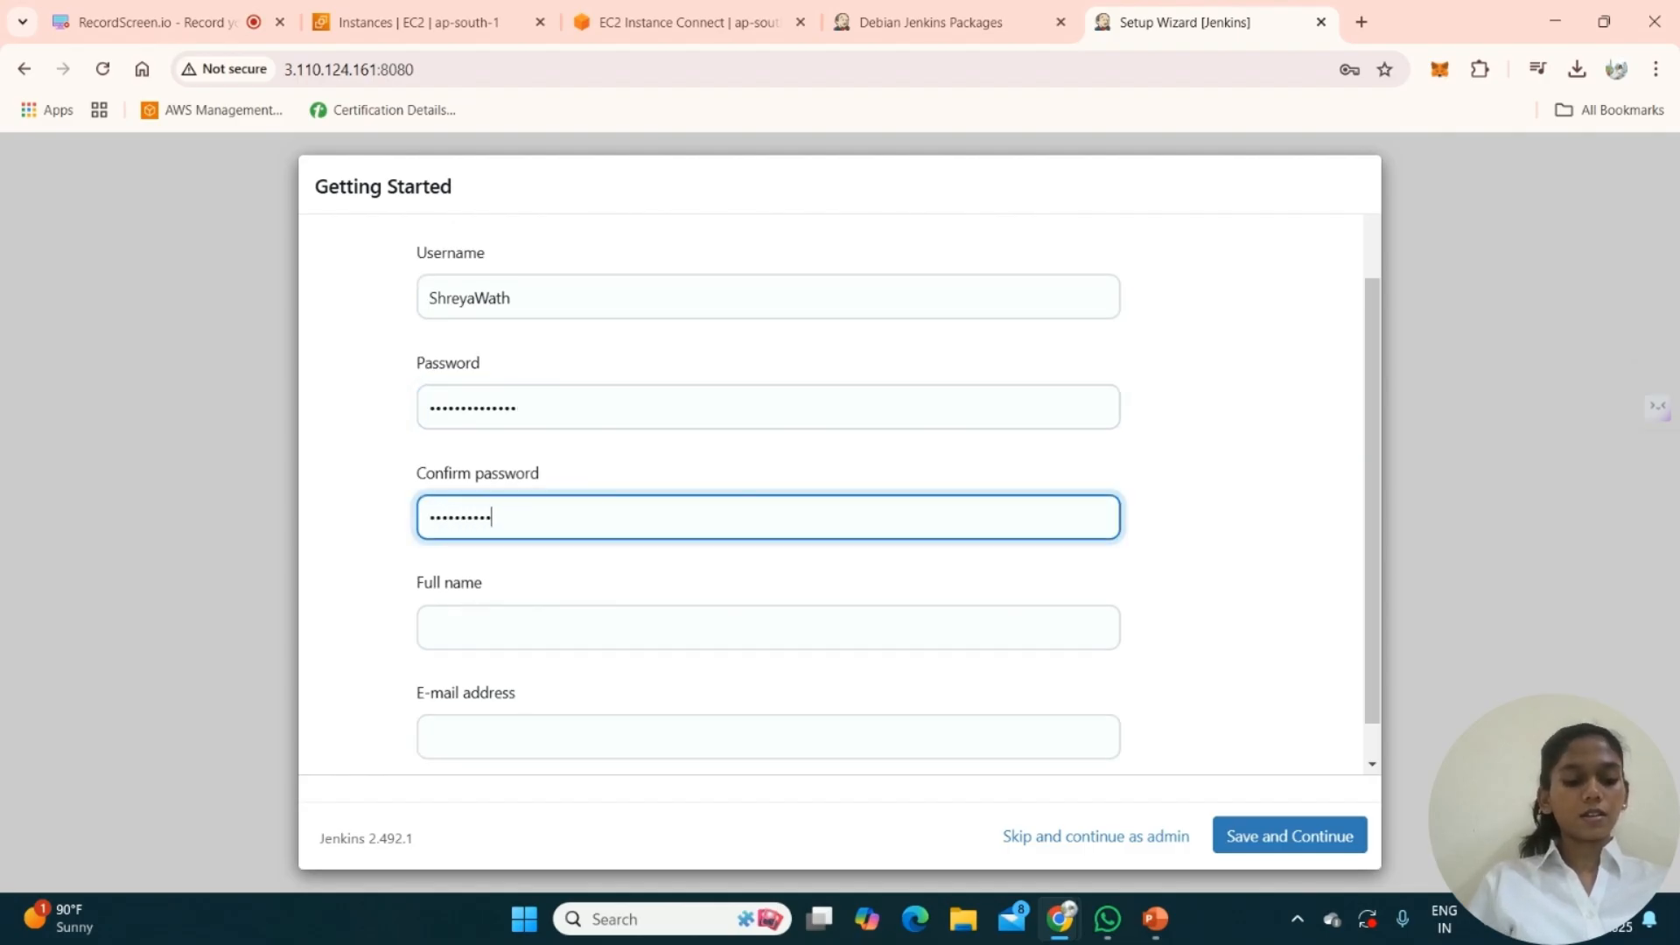
{"action": "type", "text": "••••"}
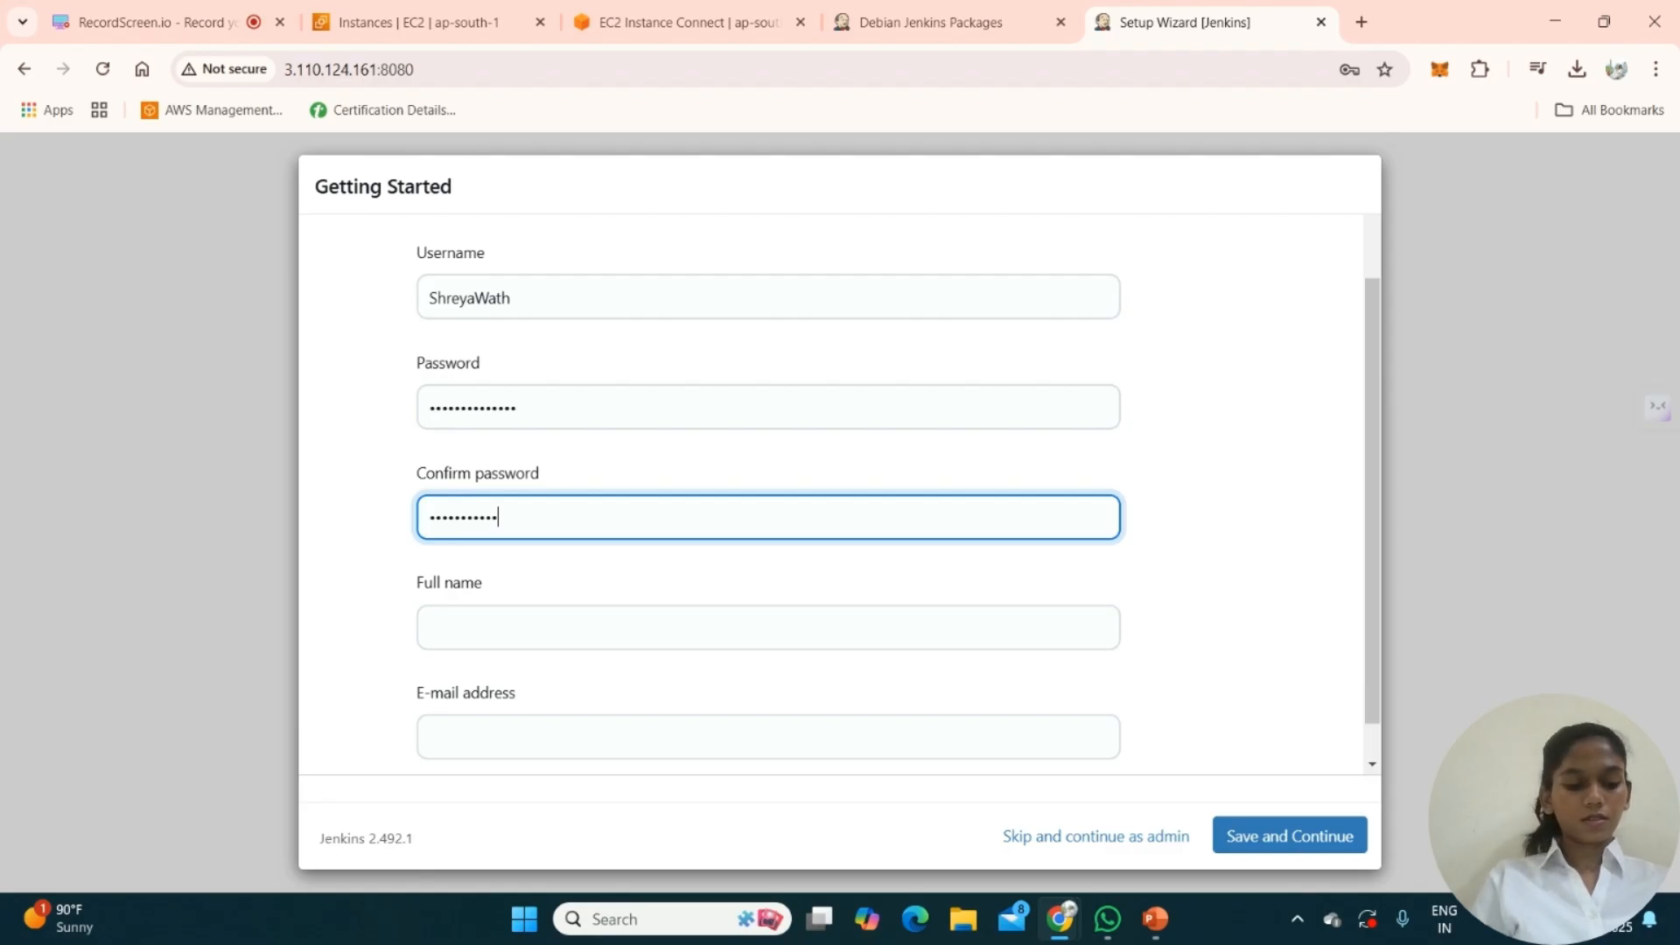
- Fill in the full name and e-mail address from saved suggestions and save the user
{"action": "left_click", "coordinate": [590, 638]}
{"action": "left_click", "coordinate": [604, 685]}
{"action": "scroll", "coordinate": [603, 688], "scroll_direction": "down", "scroll_amount": 1}
{"action": "left_click", "coordinate": [604, 693]}
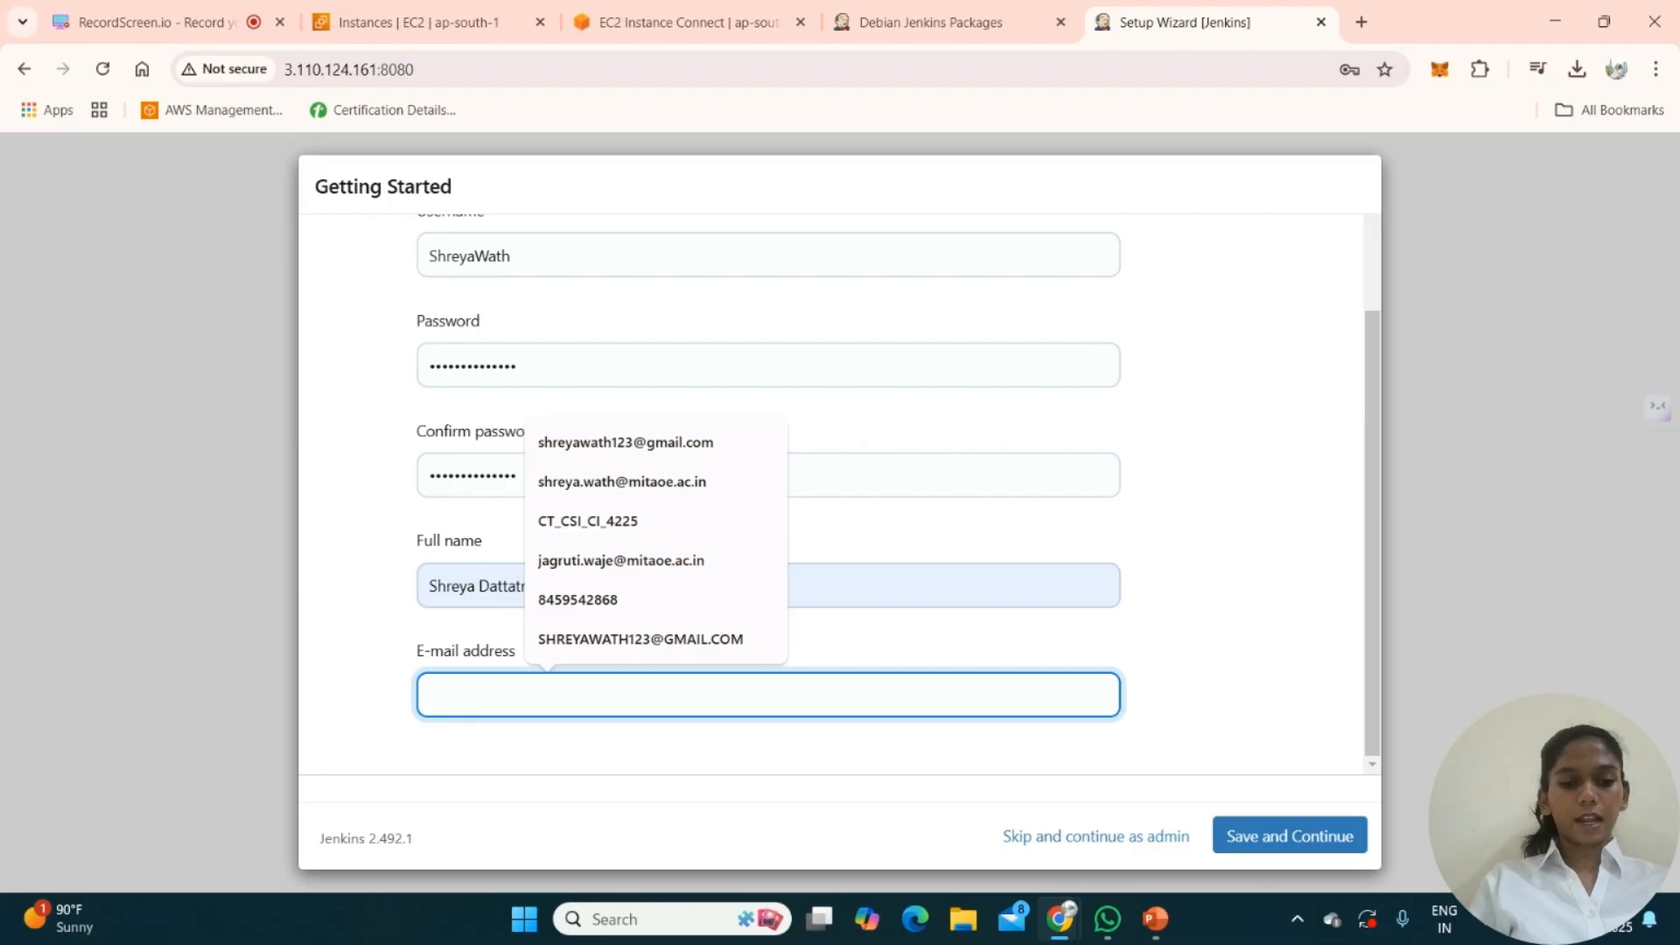
{"action": "left_click", "coordinate": [707, 443]}
{"action": "scroll", "coordinate": [707, 442], "scroll_direction": "up", "scroll_amount": 2}
{"action": "scroll", "coordinate": [768, 495], "scroll_direction": "down", "scroll_amount": 2}
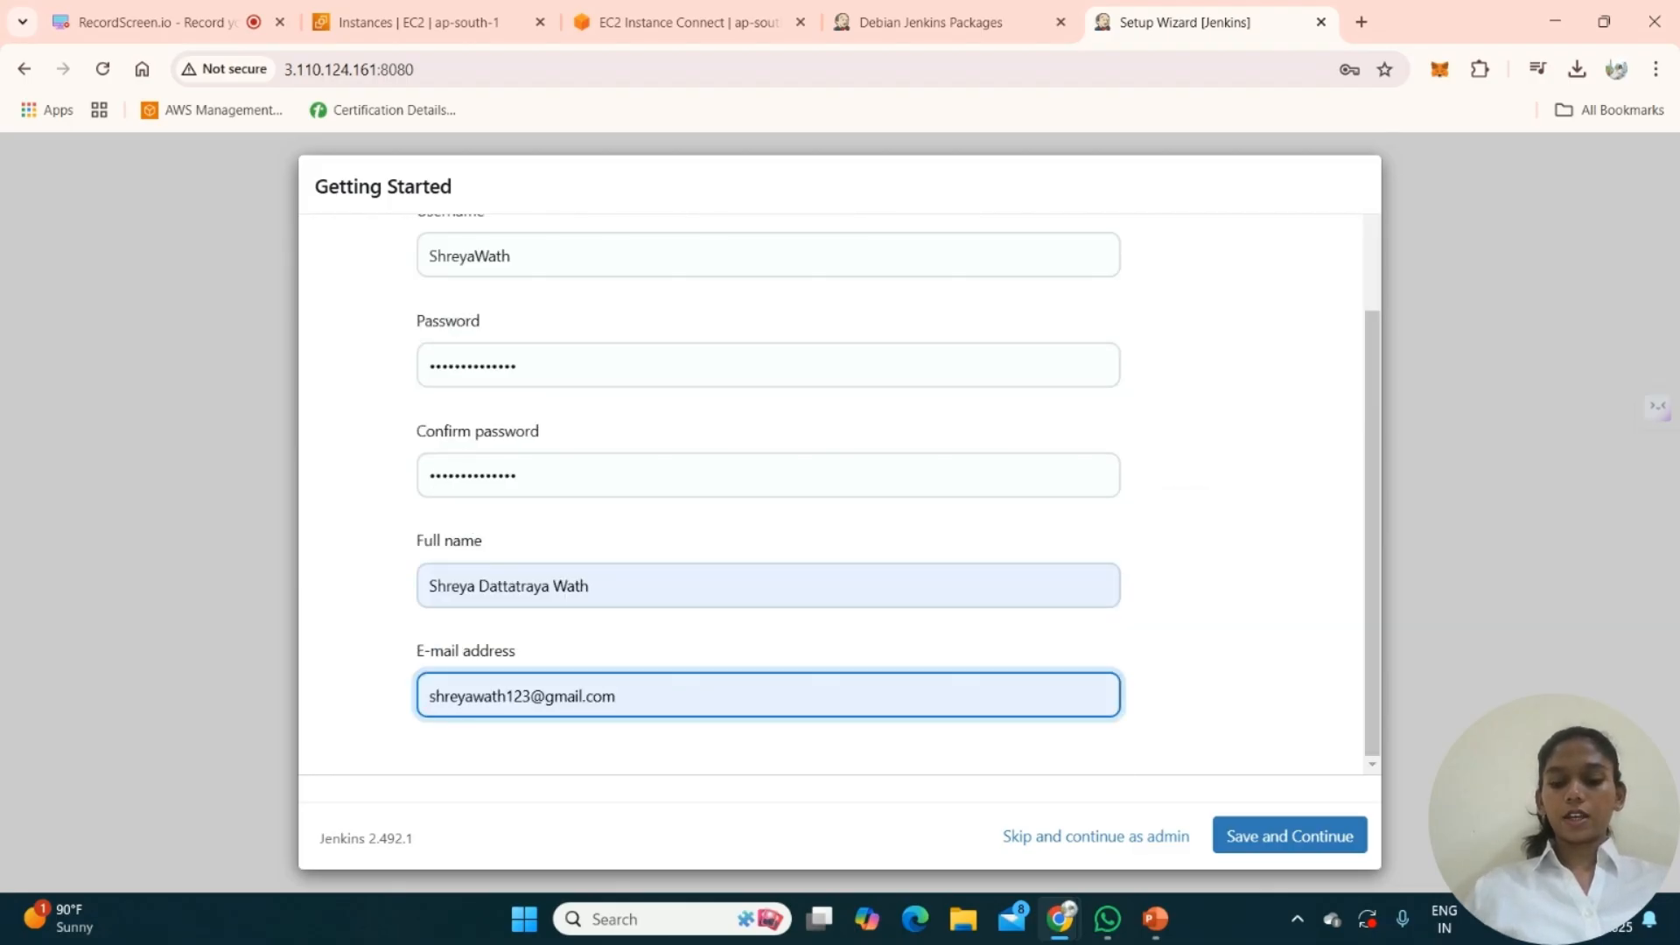
{"action": "key", "text": "Return"}
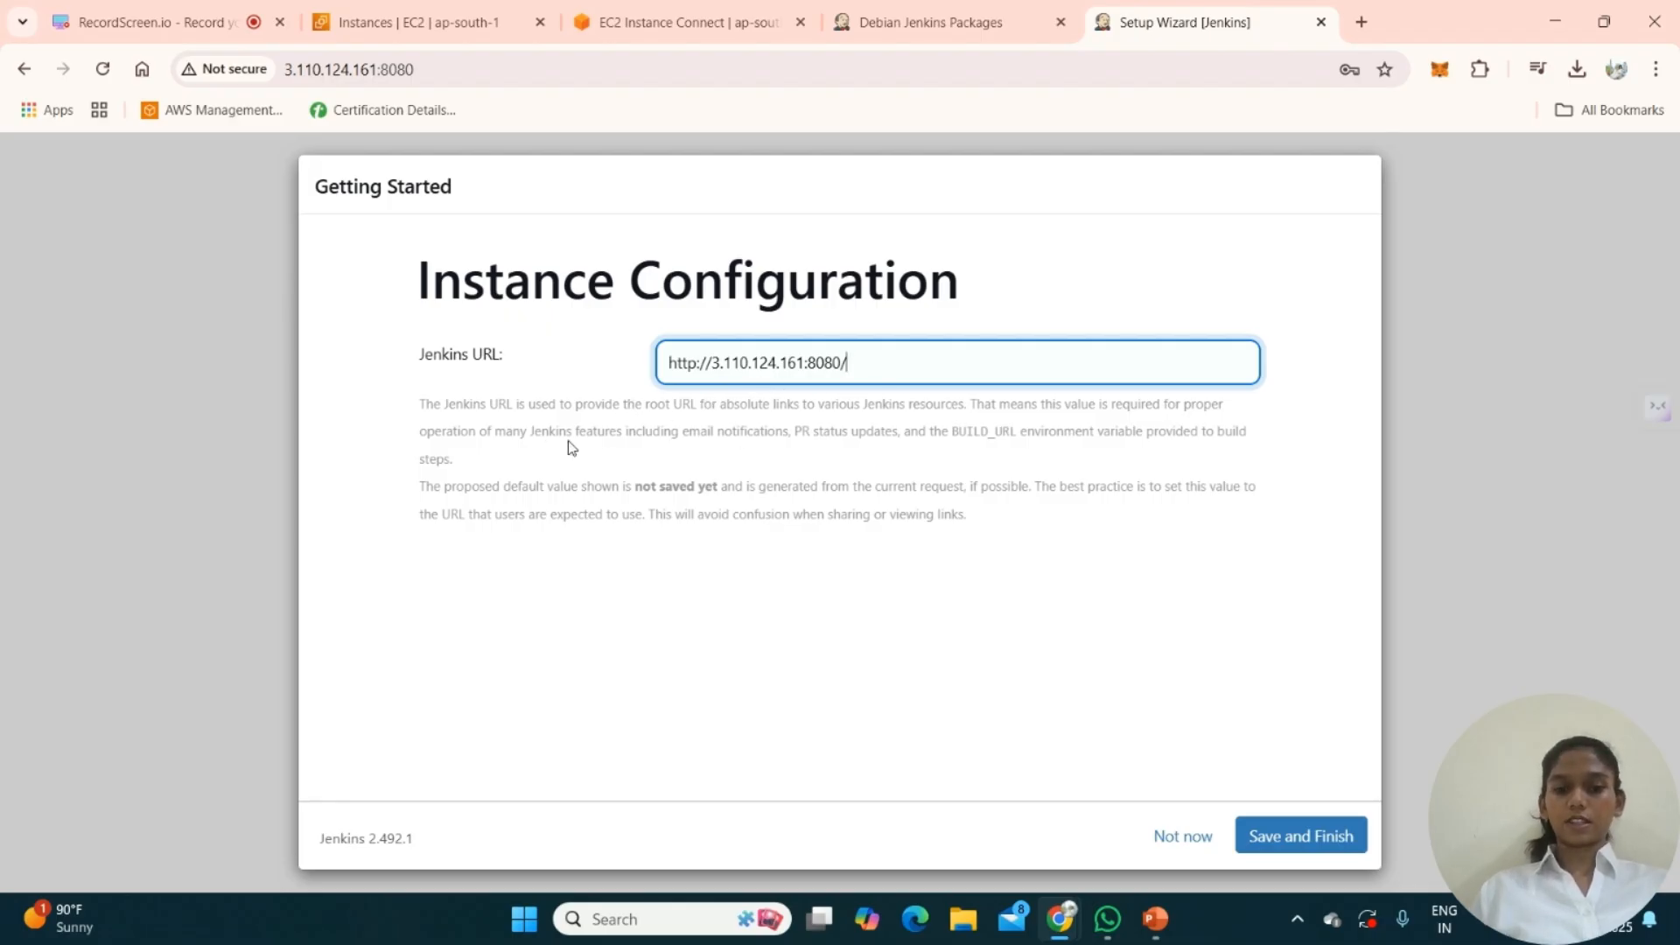
{"action": "left_click", "coordinate": [1316, 838]}
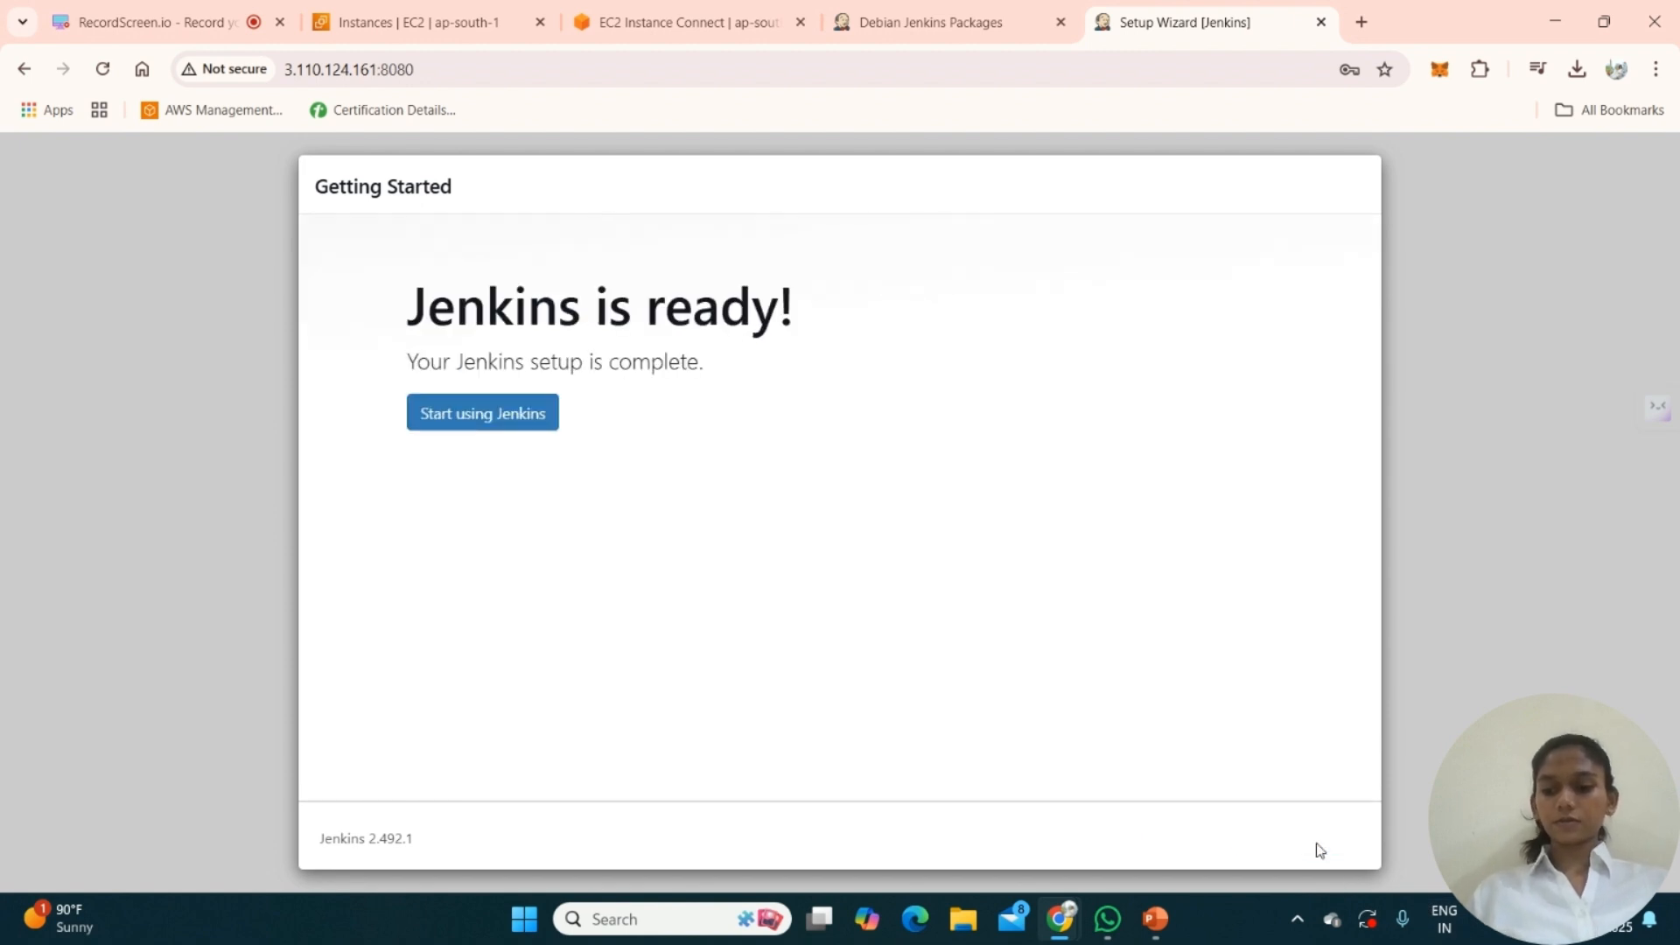
{"action": "left_click", "coordinate": [513, 424]}
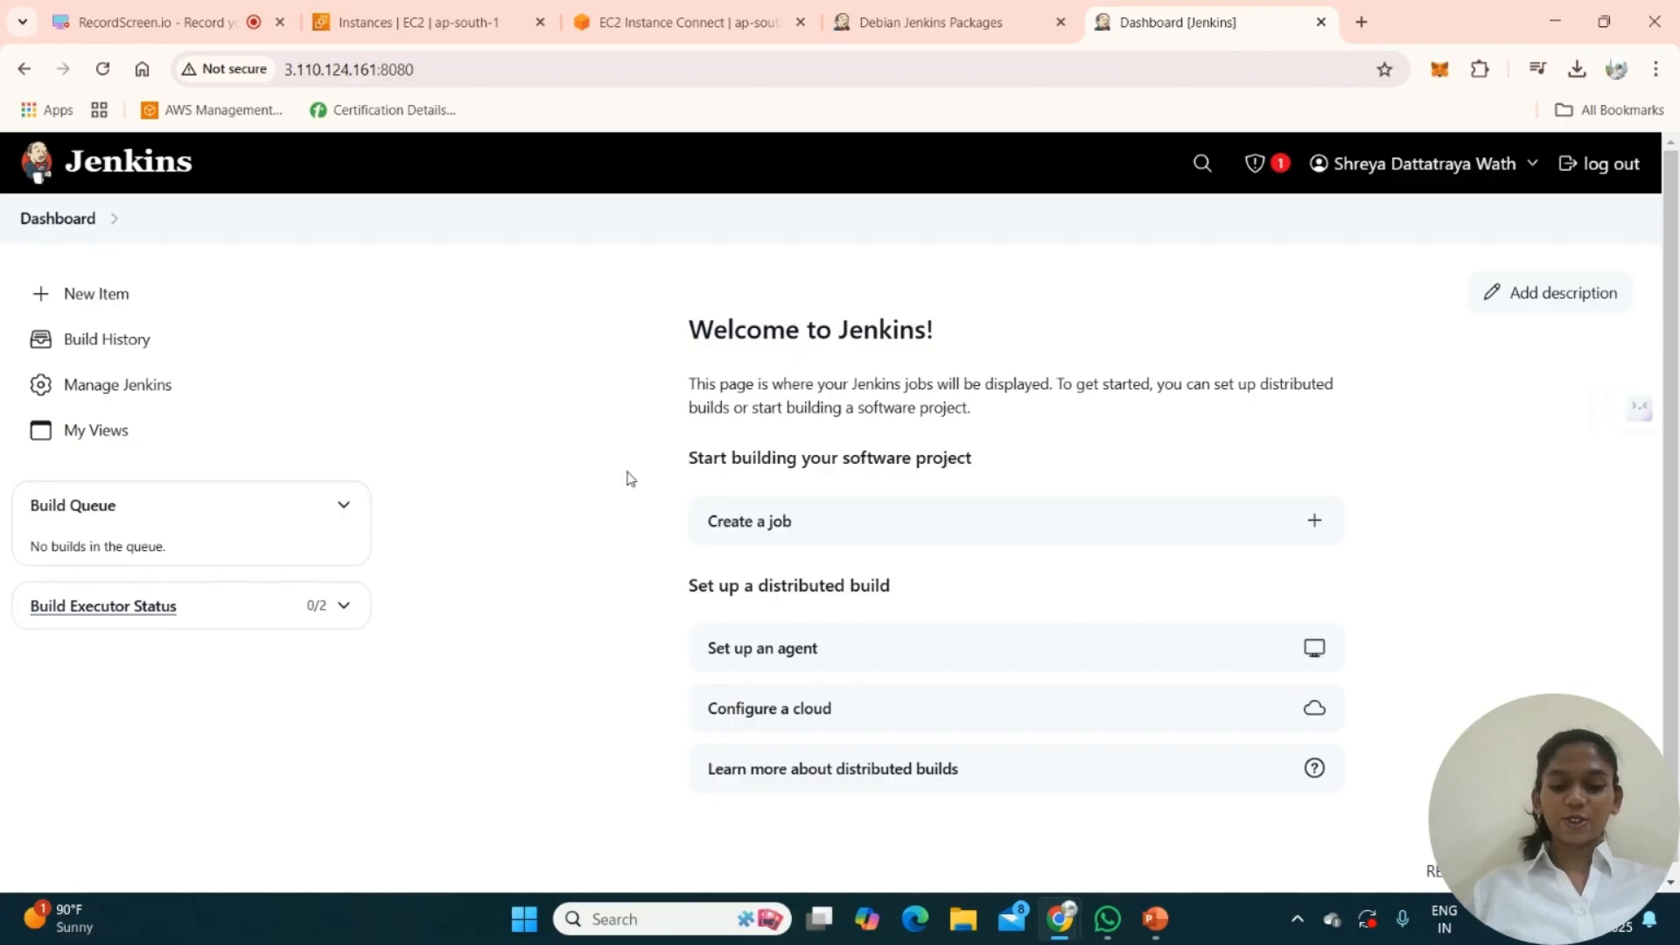
{"action": "scroll", "coordinate": [627, 476], "scroll_direction": "down", "scroll_amount": 1}
{"action": "scroll", "coordinate": [627, 476], "scroll_direction": "up", "scroll_amount": 1}
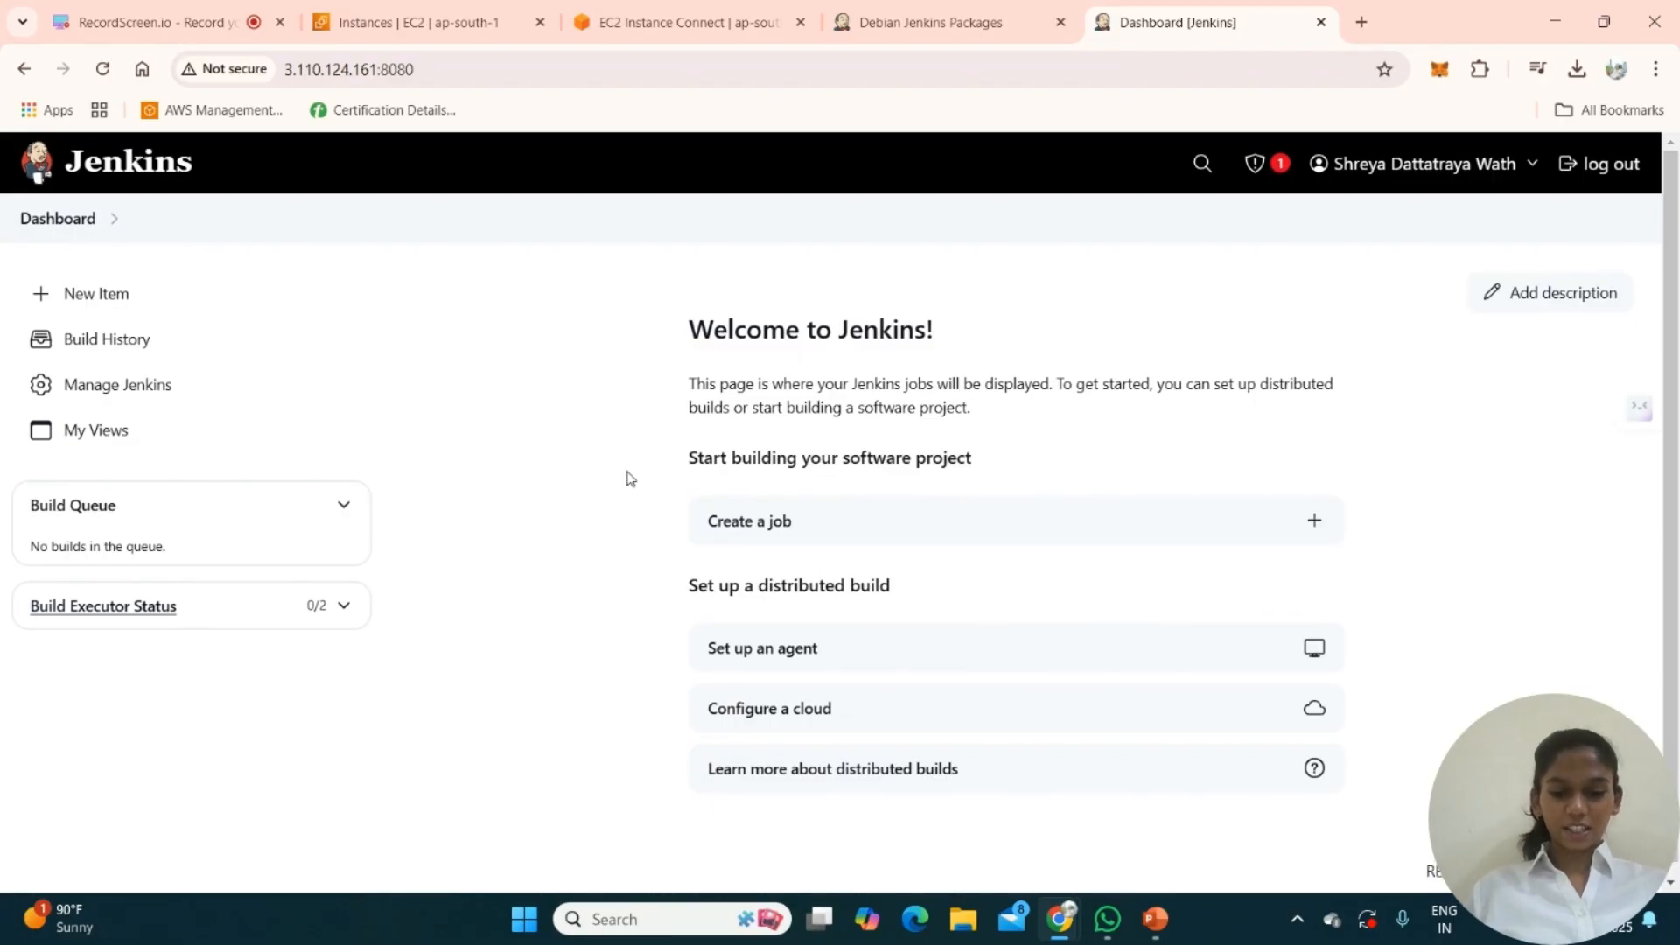